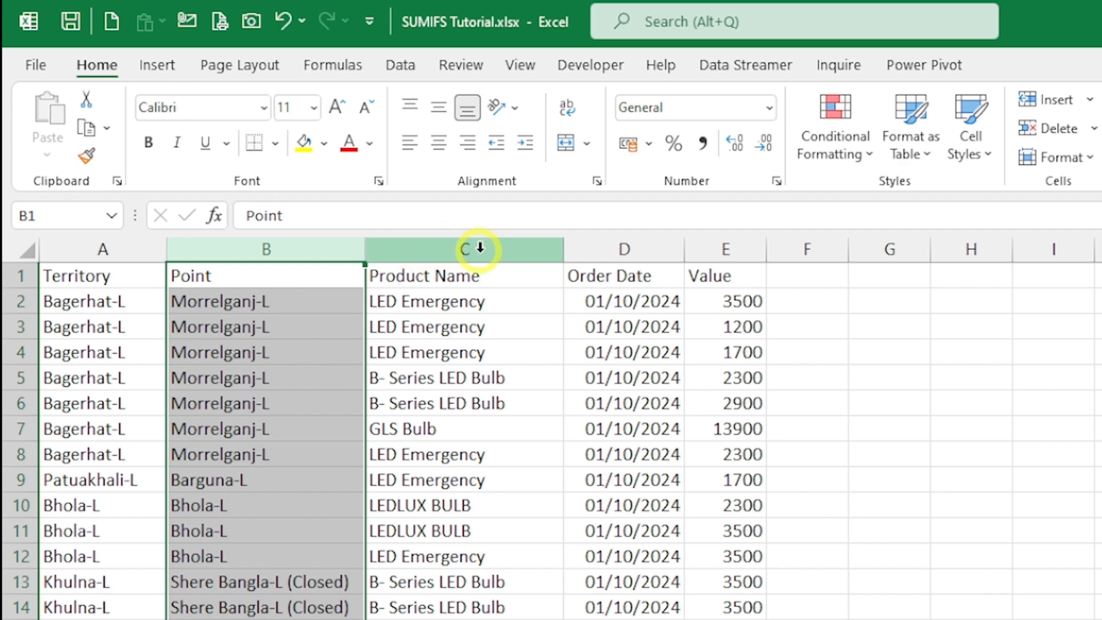
Examine the Product Name, Order Date and Value columns of the source data
left_click(479, 248)
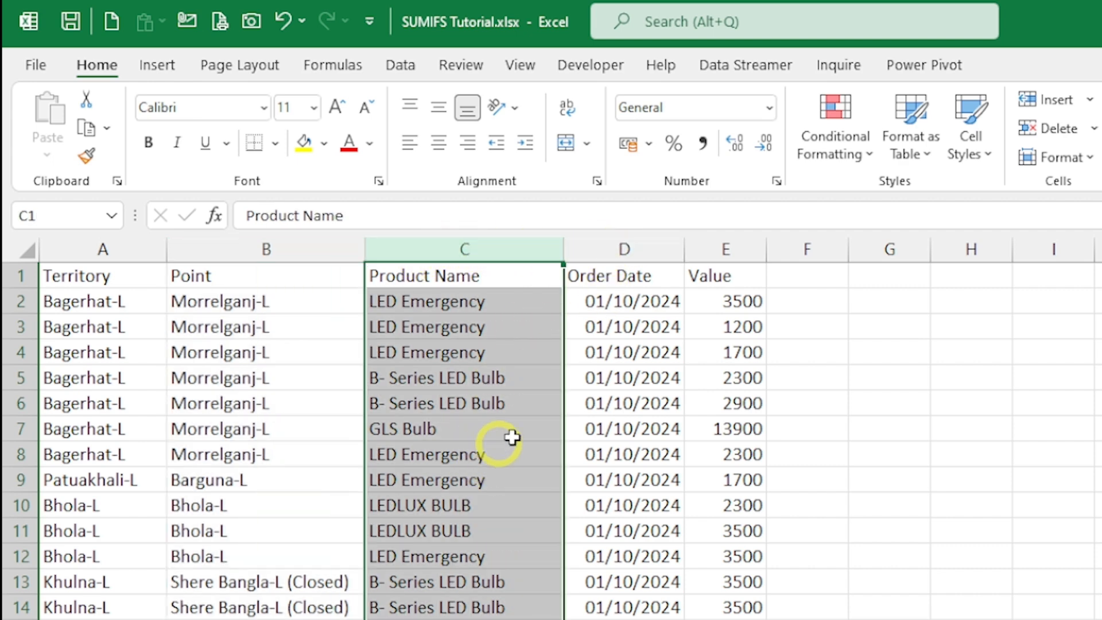
left_click(614, 249)
scroll(632, 455, "down", 11)
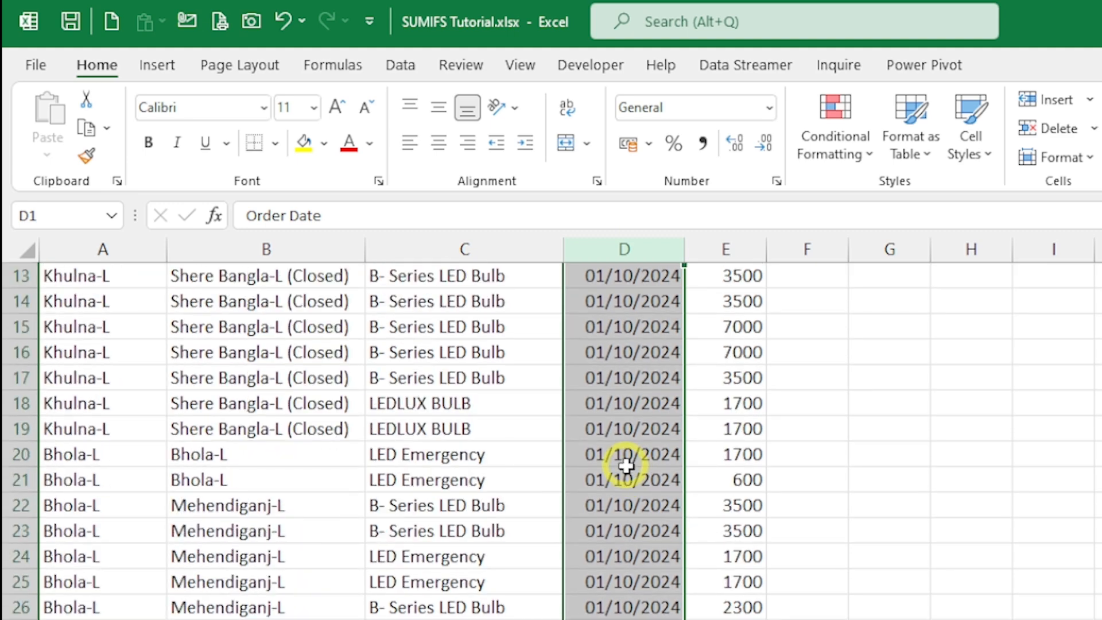
scroll(601, 466, "down", 5)
scroll(583, 457, "up", 16)
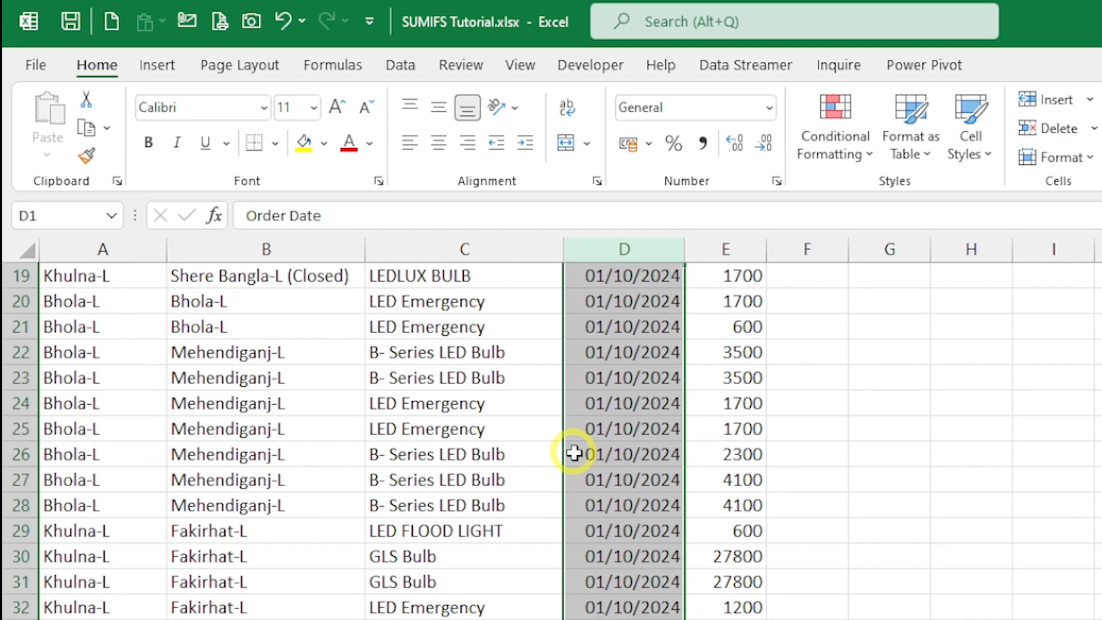
left_click(738, 248)
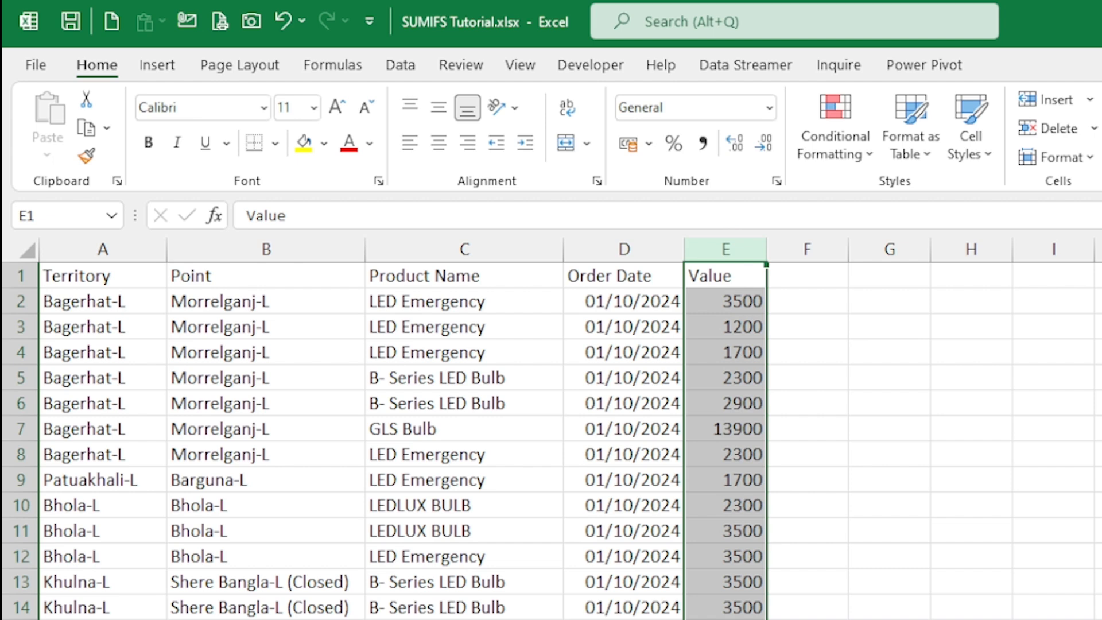
Check the summary table layout and examine the Territory and Order Date entries in the source data, including the last Territory rows
key("ctrl+Page_Down")
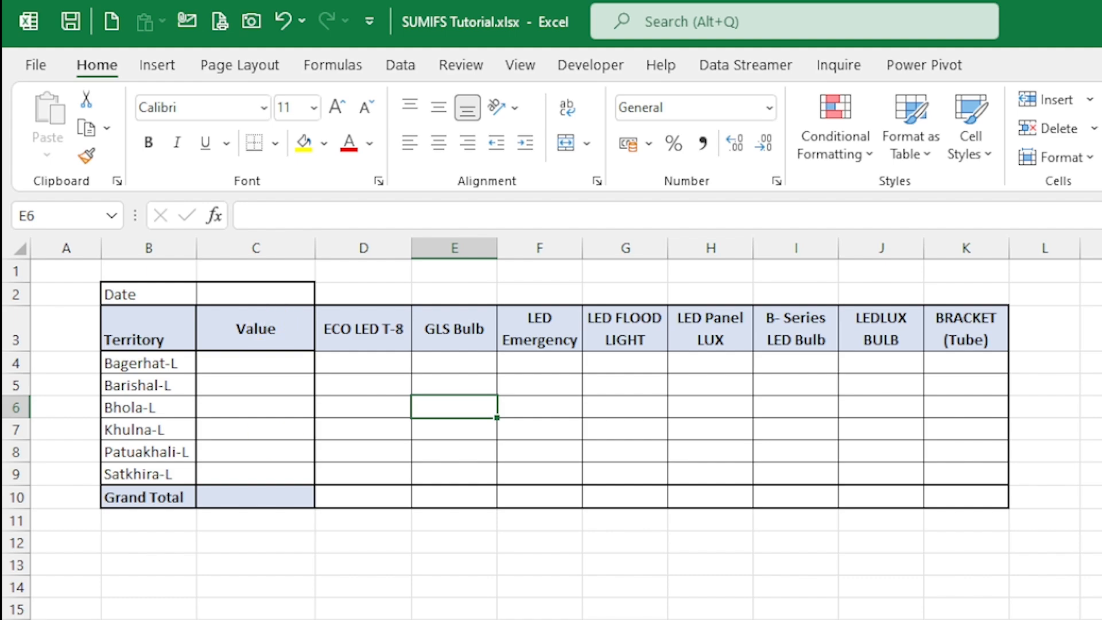
key("ctrl+Page_Up")
left_click(98, 402)
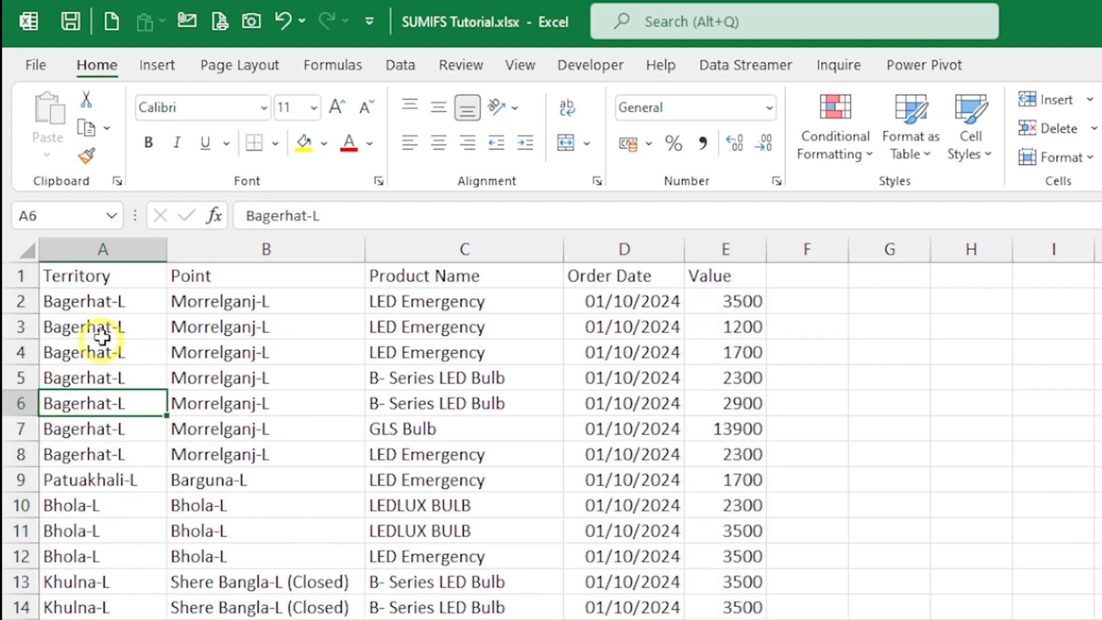
scroll(86, 356, "down", 5)
scroll(81, 374, "down", 4)
scroll(92, 467, "up", 9)
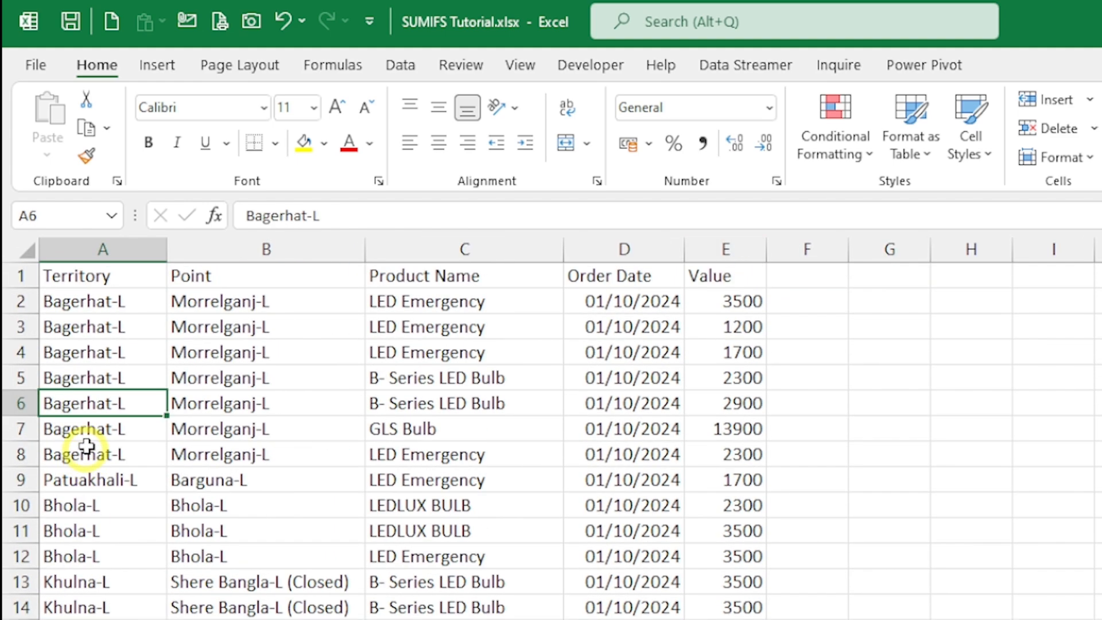
left_click(95, 298)
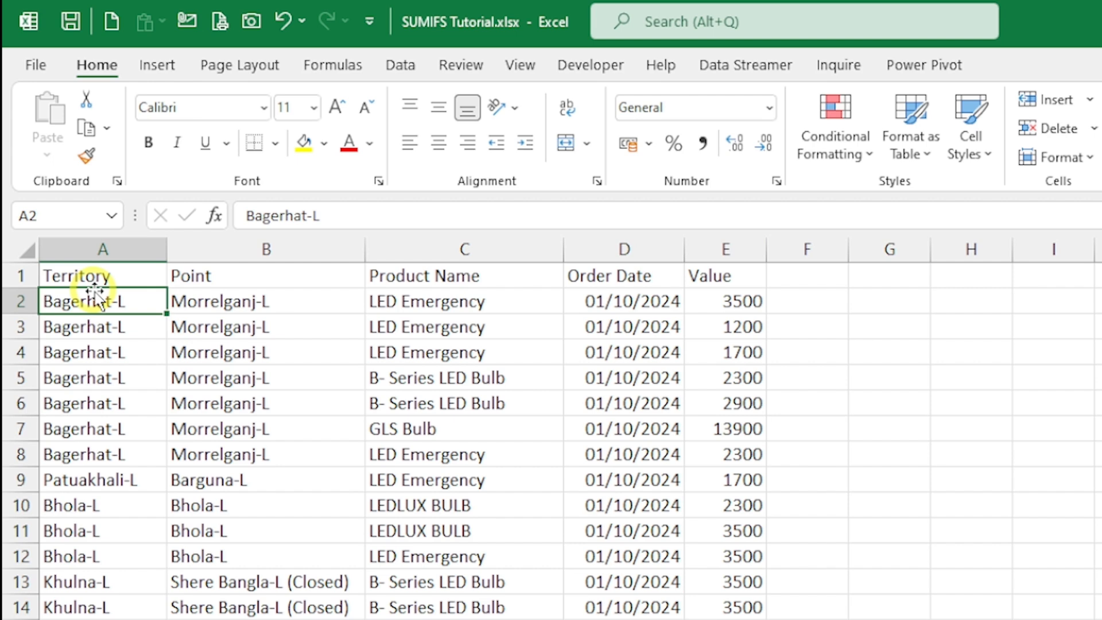
key("ctrl+shift+Down")
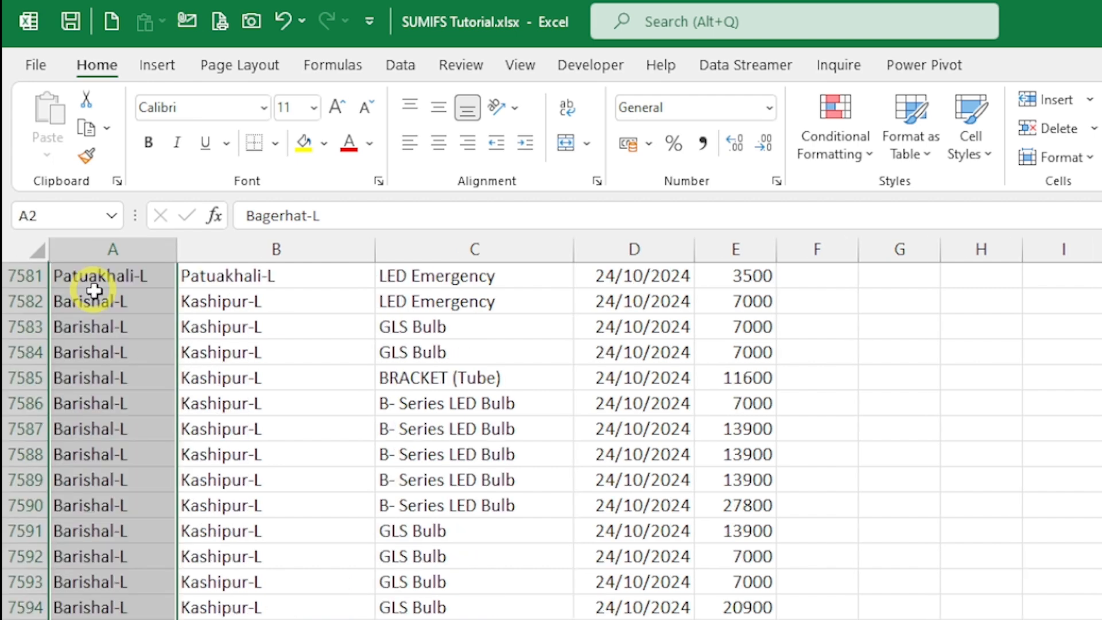
key("ctrl+Home")
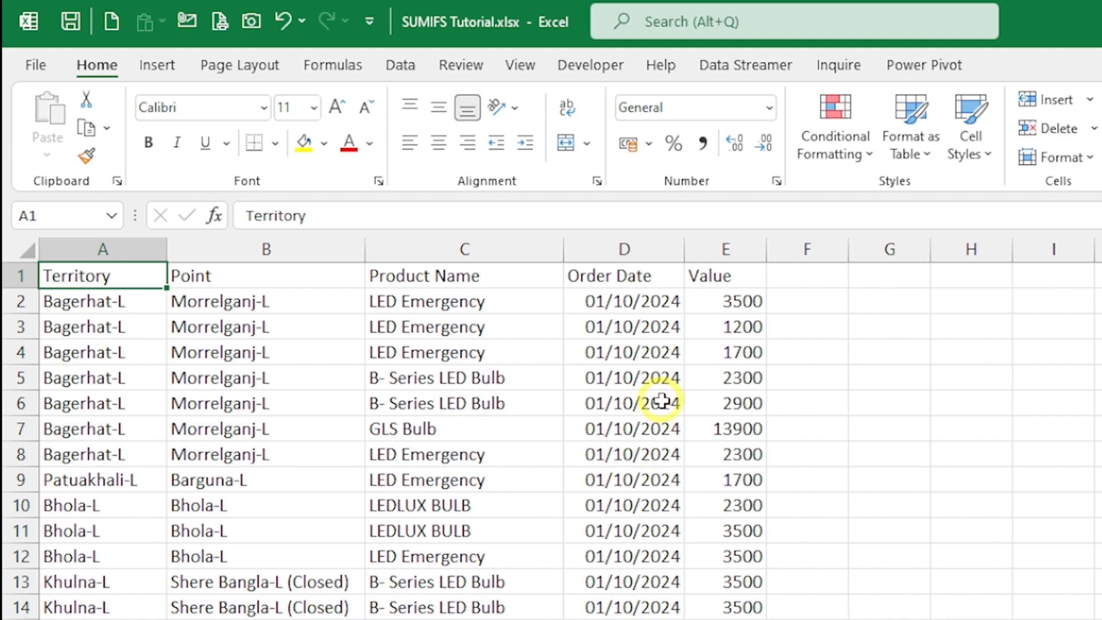
scroll(647, 501, "down", 4)
scroll(645, 501, "up", 4)
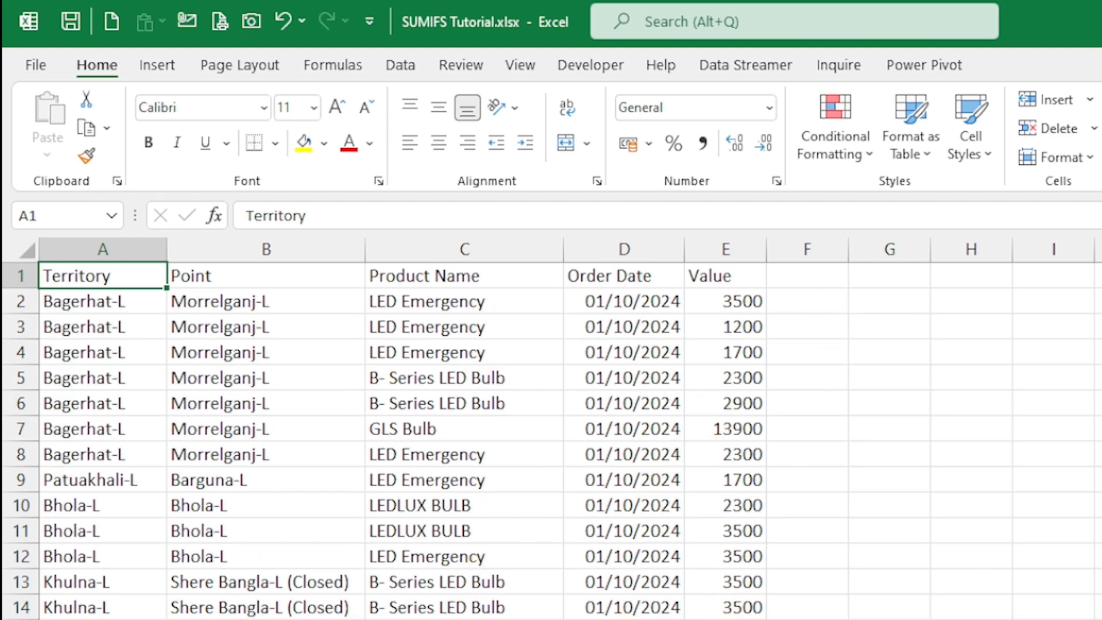
Start a SUMIFS formula in Summary cell C4 with the Data sheet's Value column E:E as the sum range
left_click(251, 619)
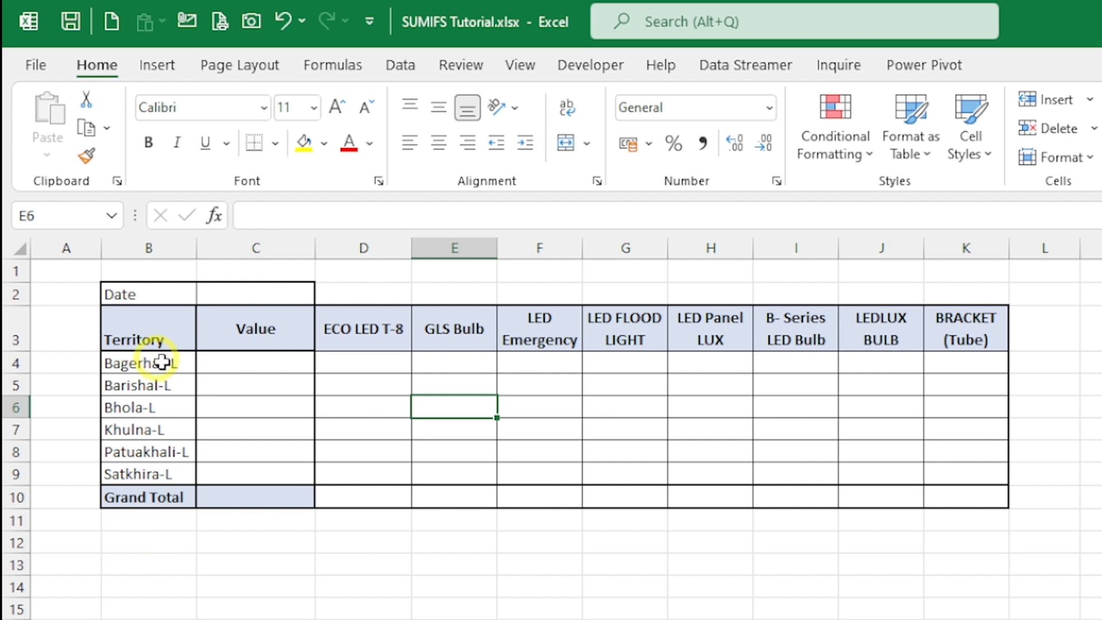
left_click(256, 365)
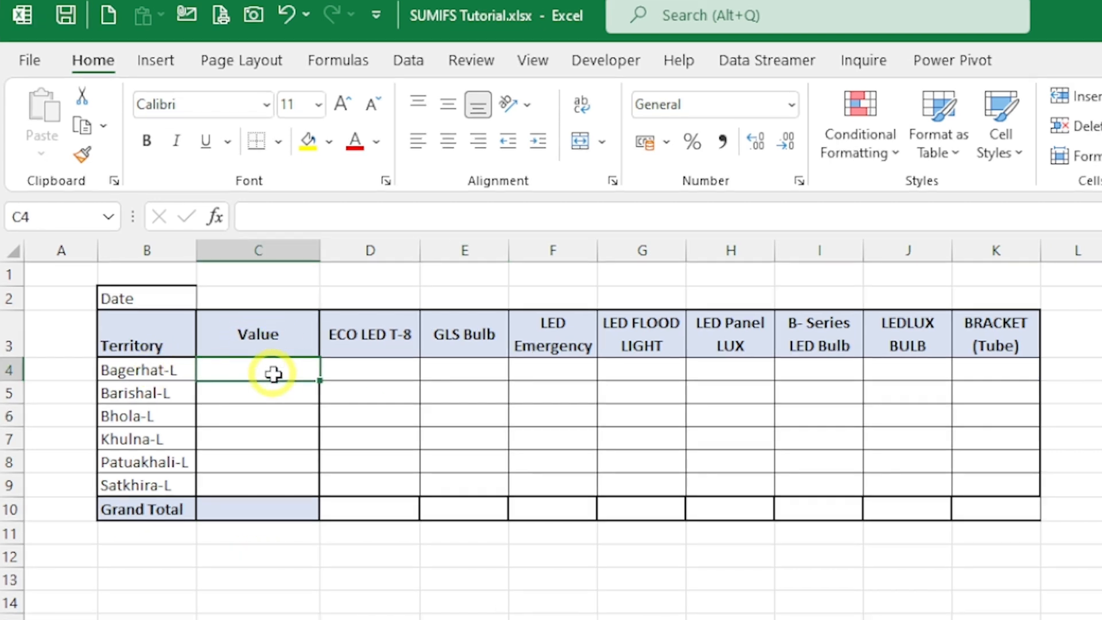
type("=")
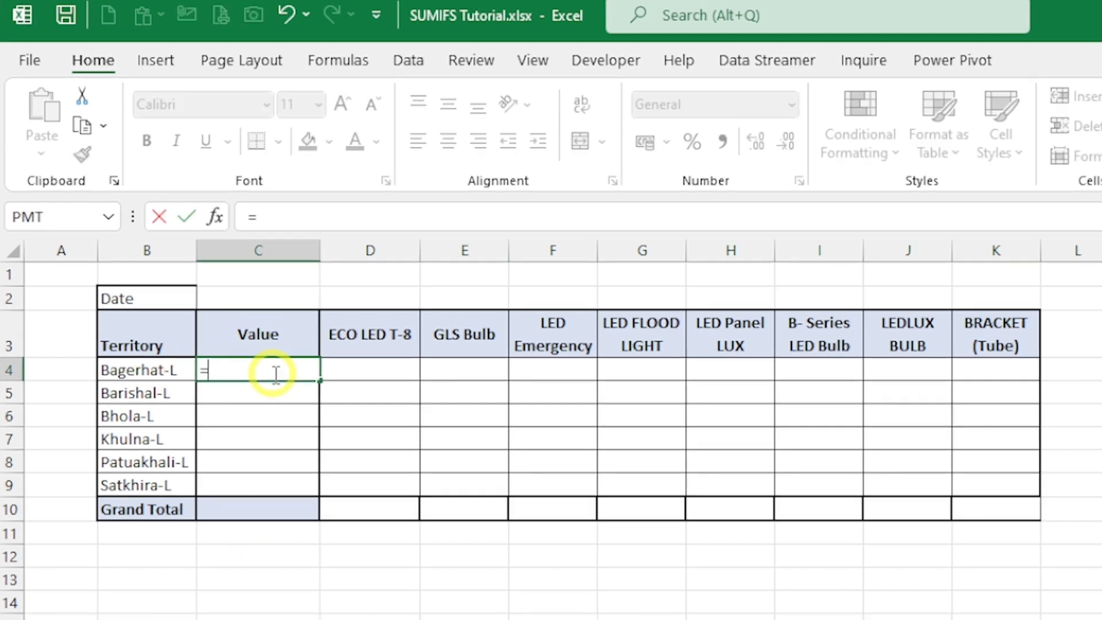
type("sumifs")
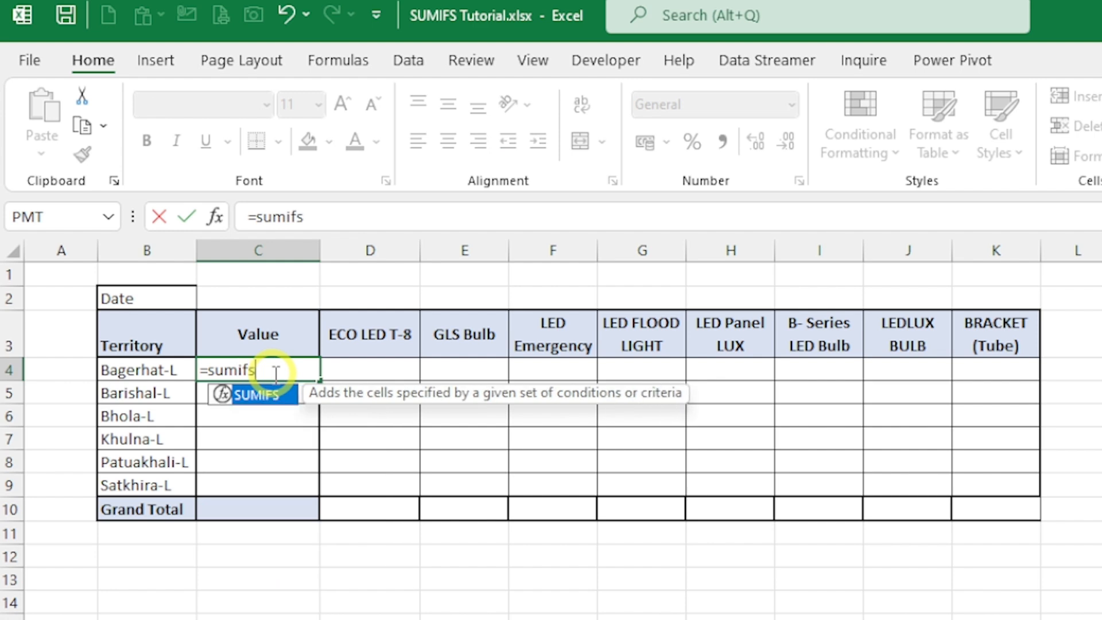
key("Tab")
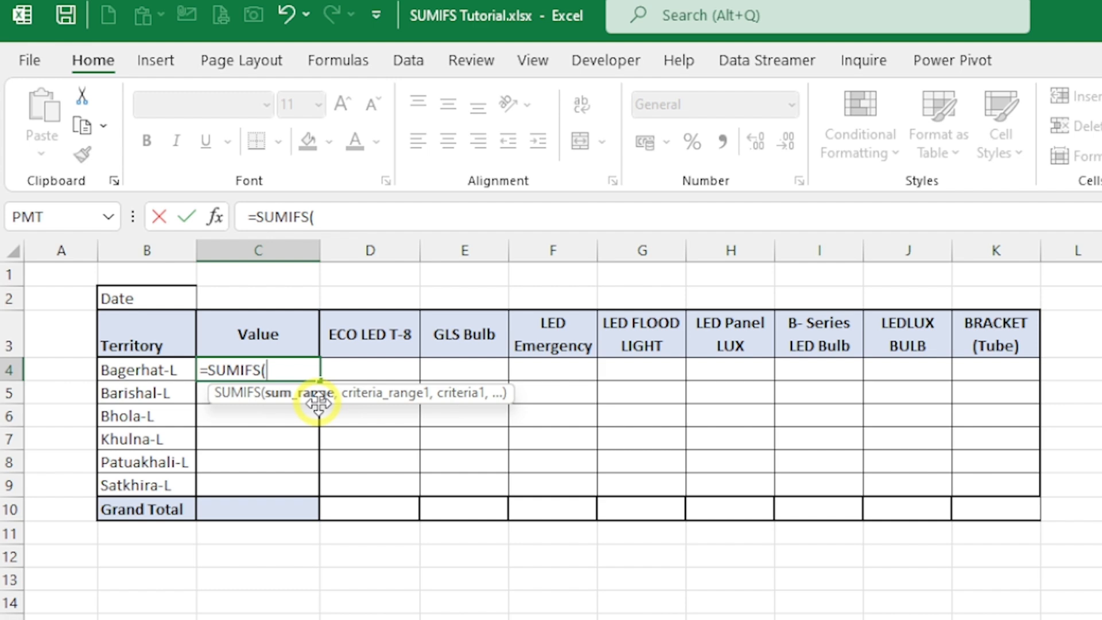
key("ctrl+Page_Down")
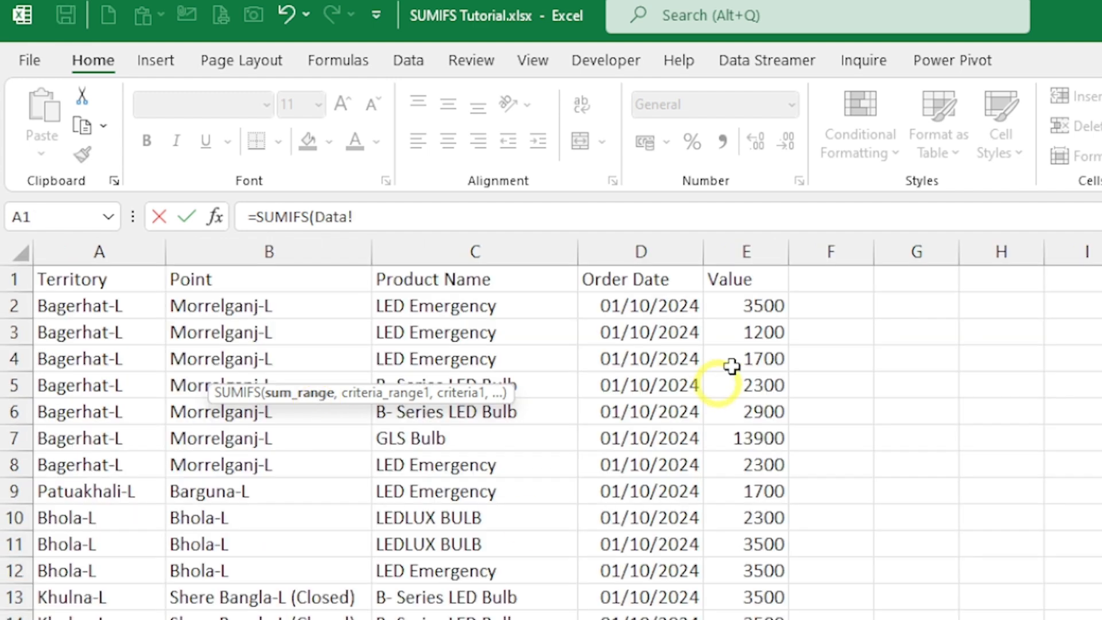
left_click(754, 249)
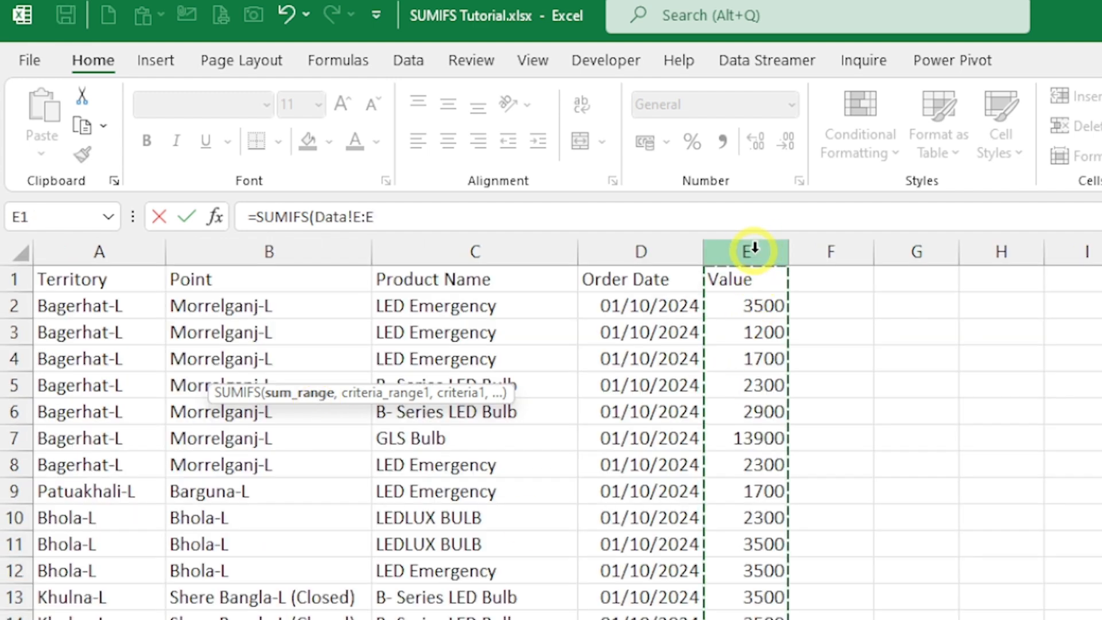
type(",")
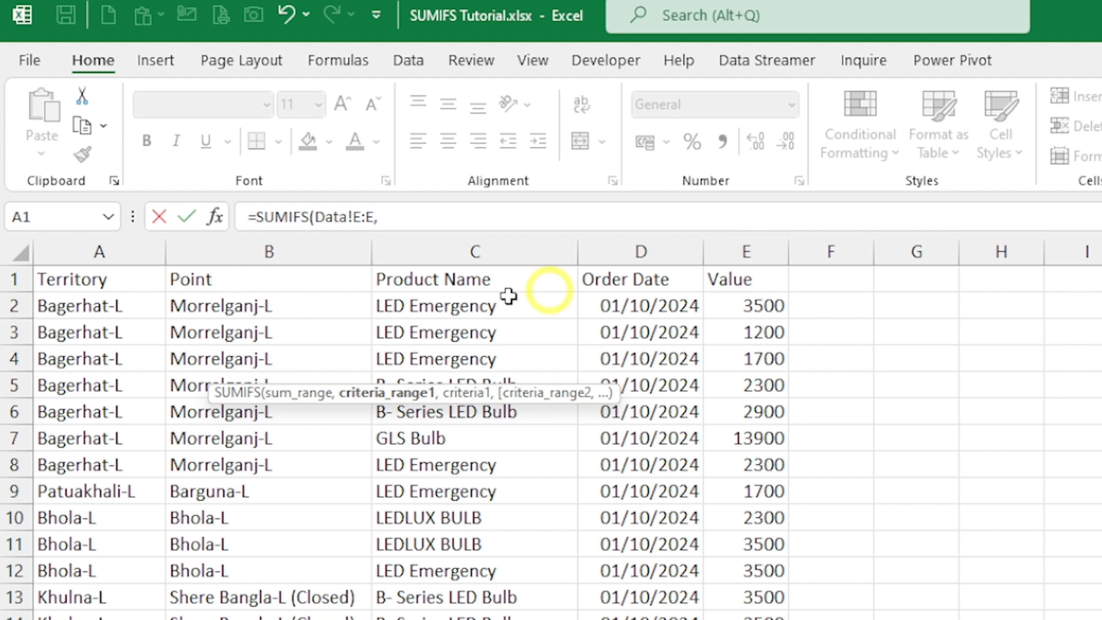
Complete the C4 formula with Data!A:A as the criteria range and territory cell Summary!B4 as the criterion
left_click(79, 248)
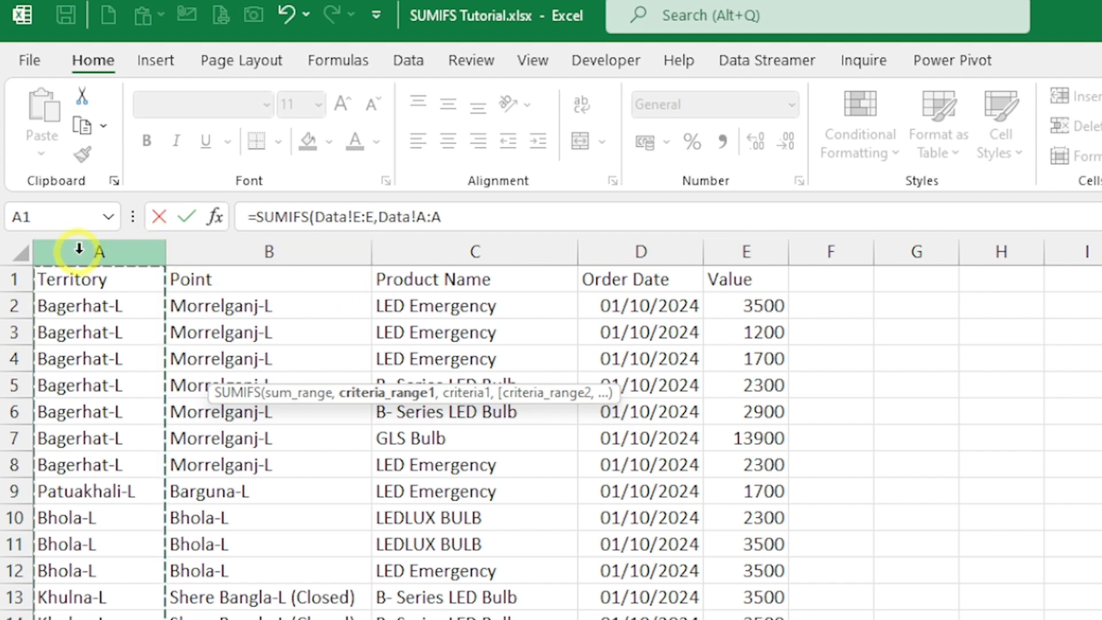
type(",")
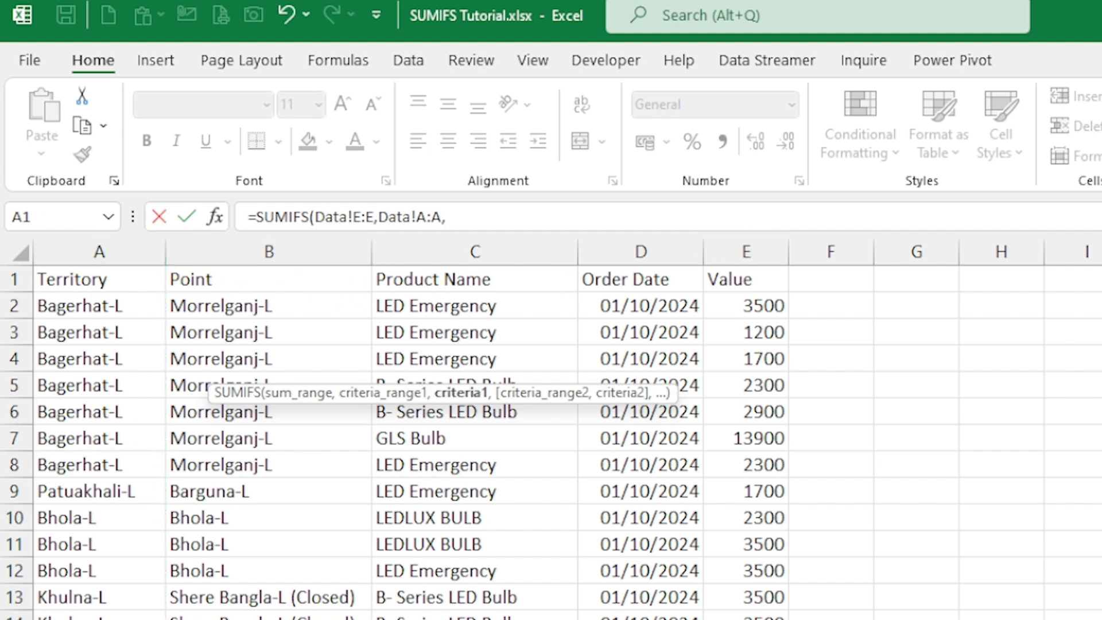
left_click(287, 618)
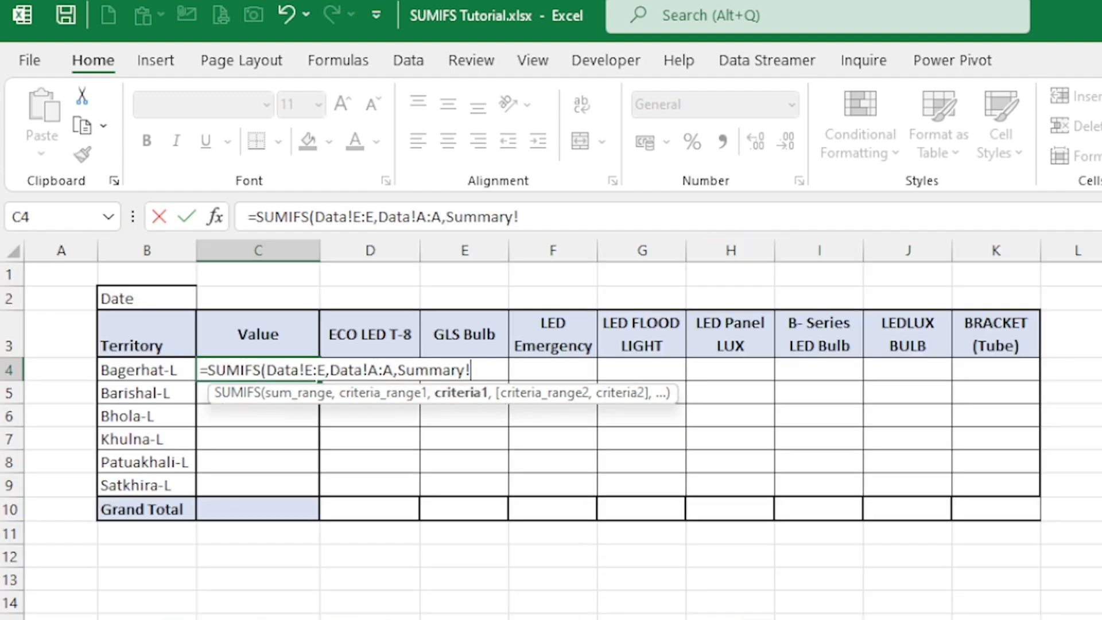
left_click(140, 376)
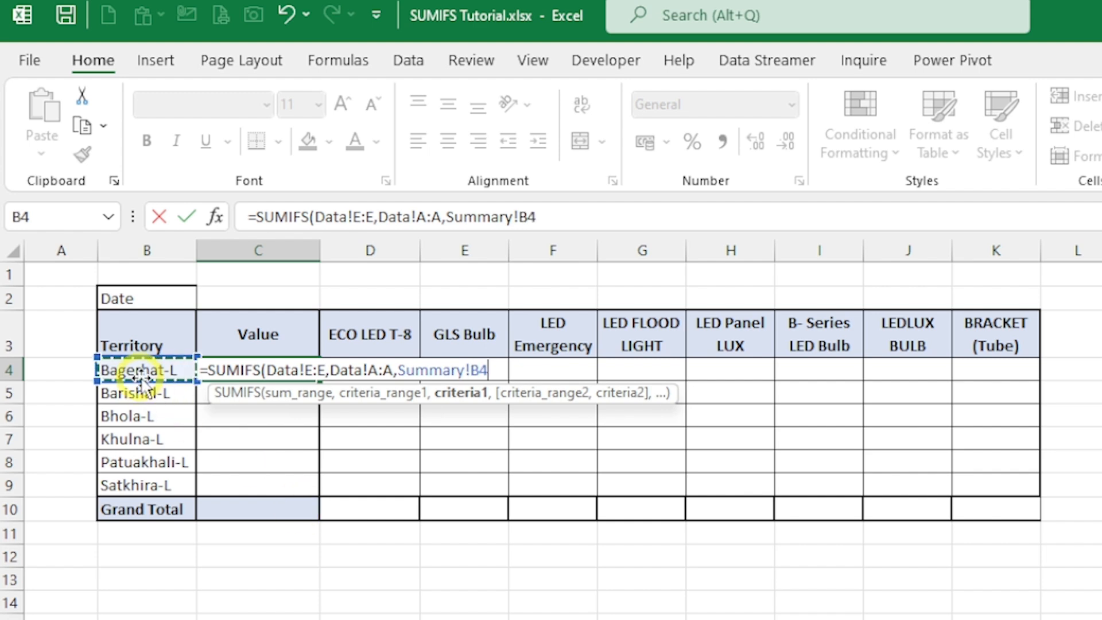
key("Return")
key("Down")
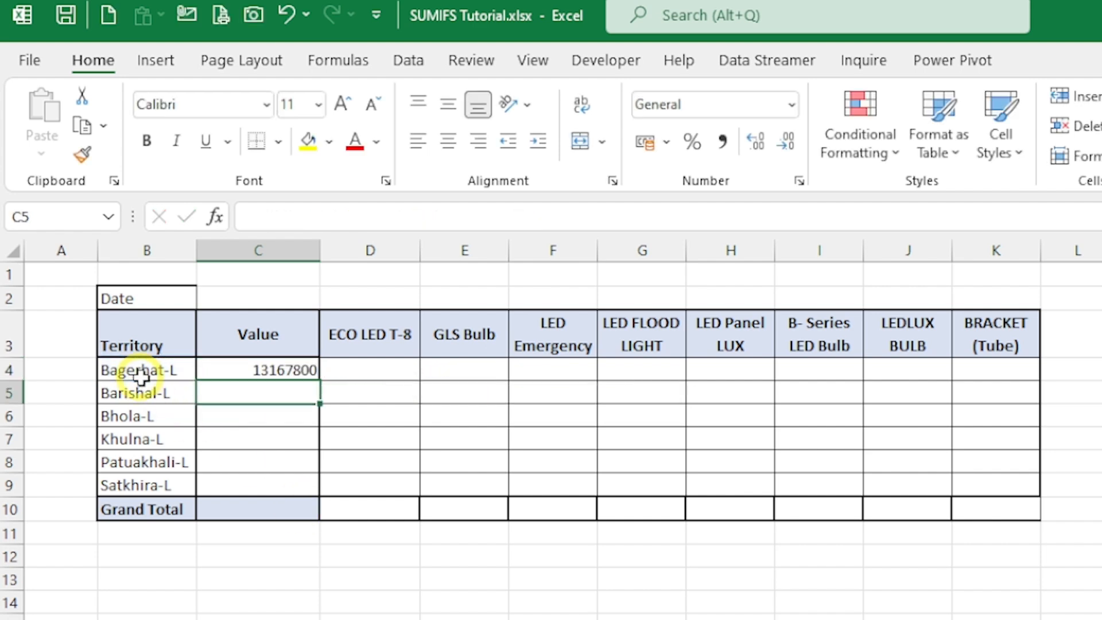
Copy the SUMIFS formula from C4 to the Value cells of all territories, through C9
key("Up")
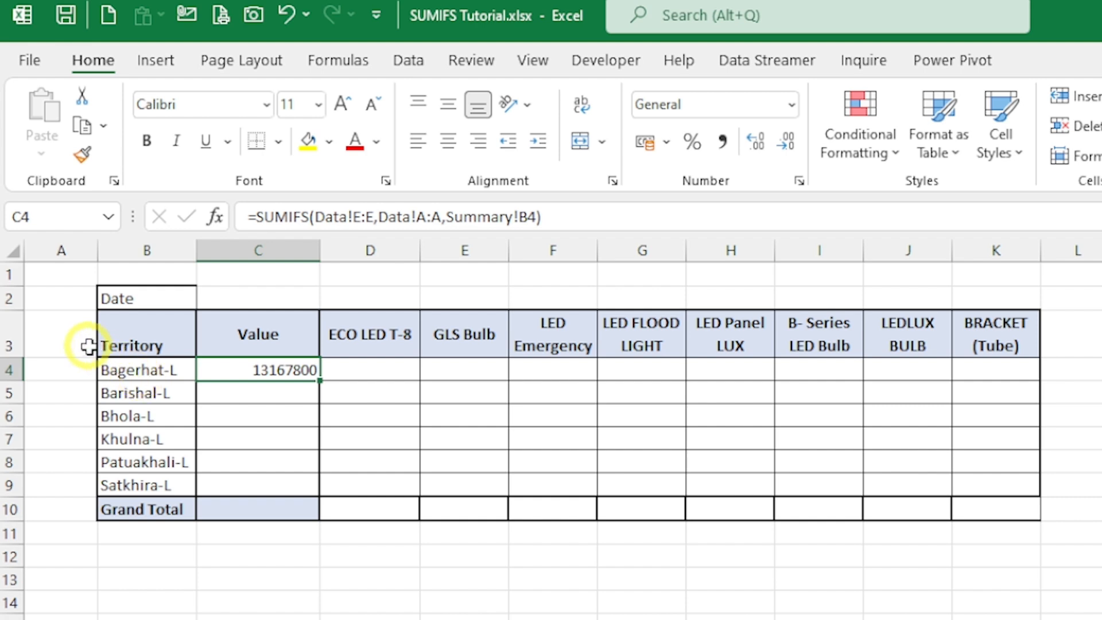
key("ctrl+c")
key("shift+Down")
key("shift+Down")
key("shift+Down")
key("shift+Down")
key("shift+Down")
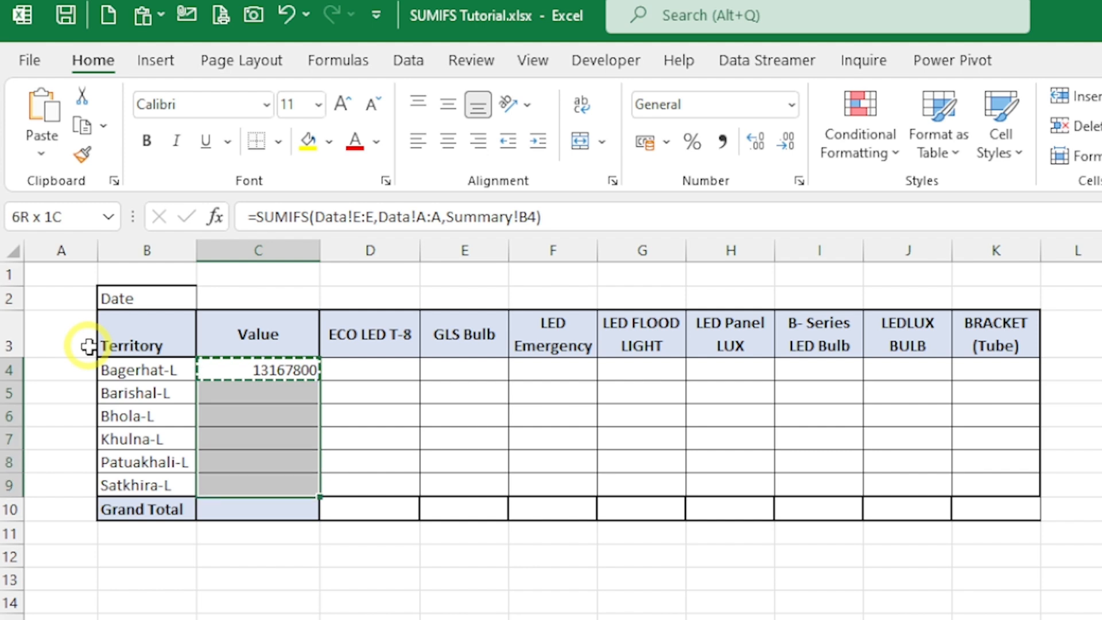
key("ctrl+v")
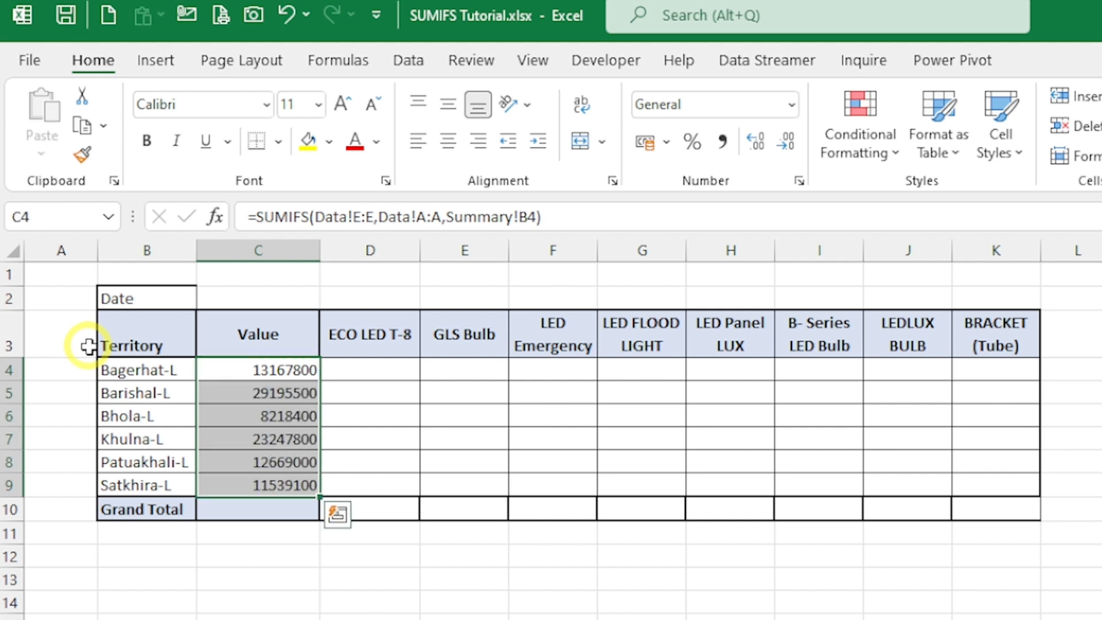
Add an AutoSum of C4:C9 to the Grand Total cell C10
key("Down")
key("Down")
key("Down")
key("Down")
key("Down")
key("Down")
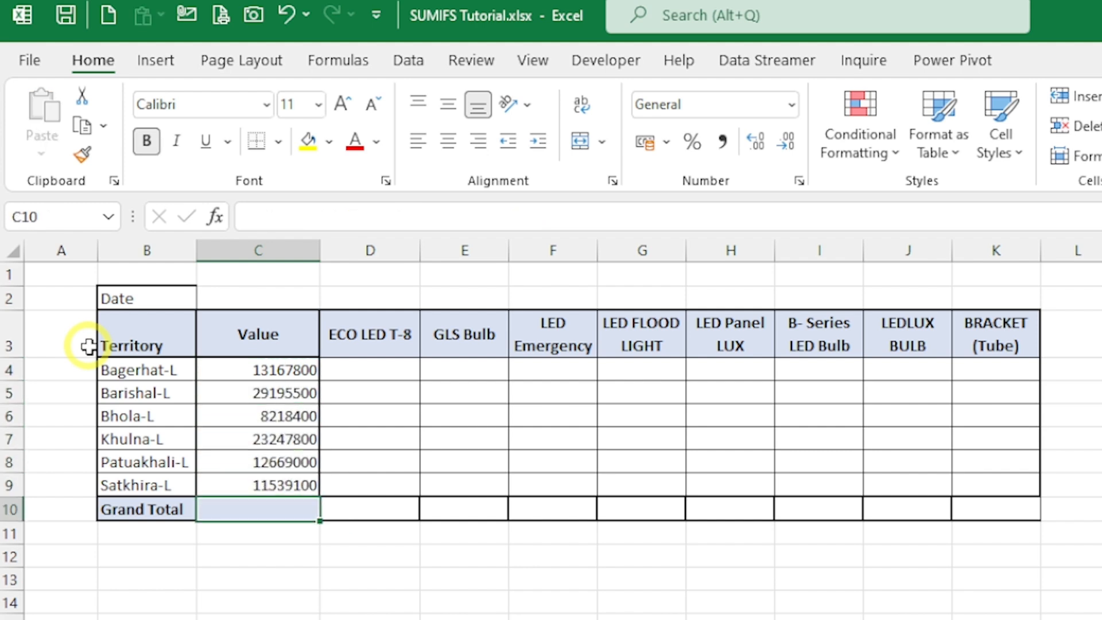
key("alt+equal")
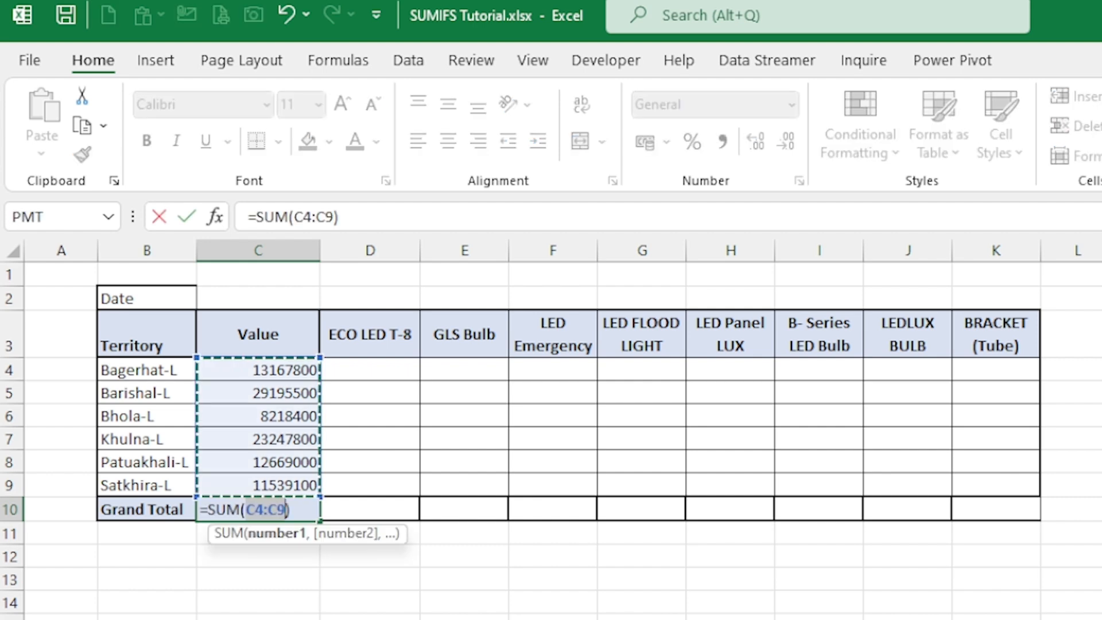
key("ctrl+Return")
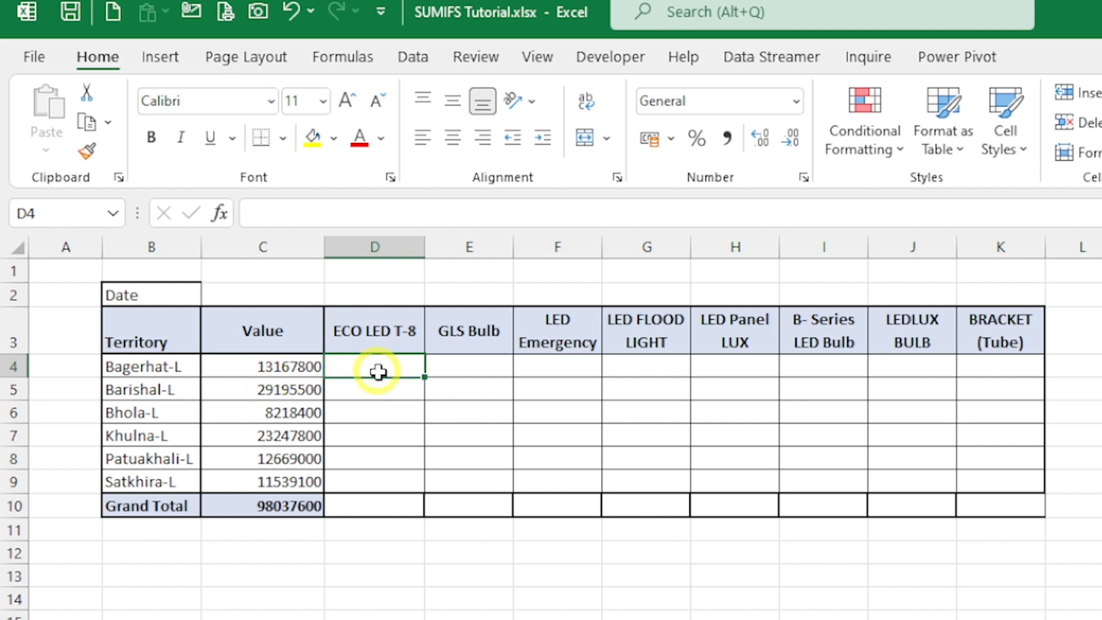
Start a SUMIFS formula in Summary cell D4 with the Data sheet's Value column E:E as the sum range
type("=sumifs")
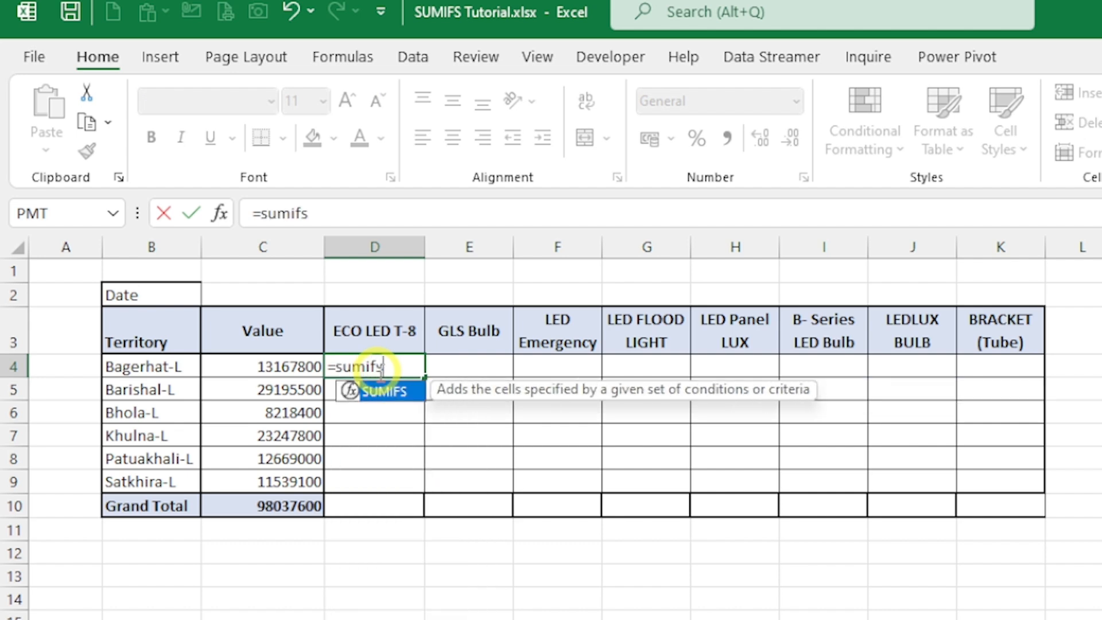
key("Tab")
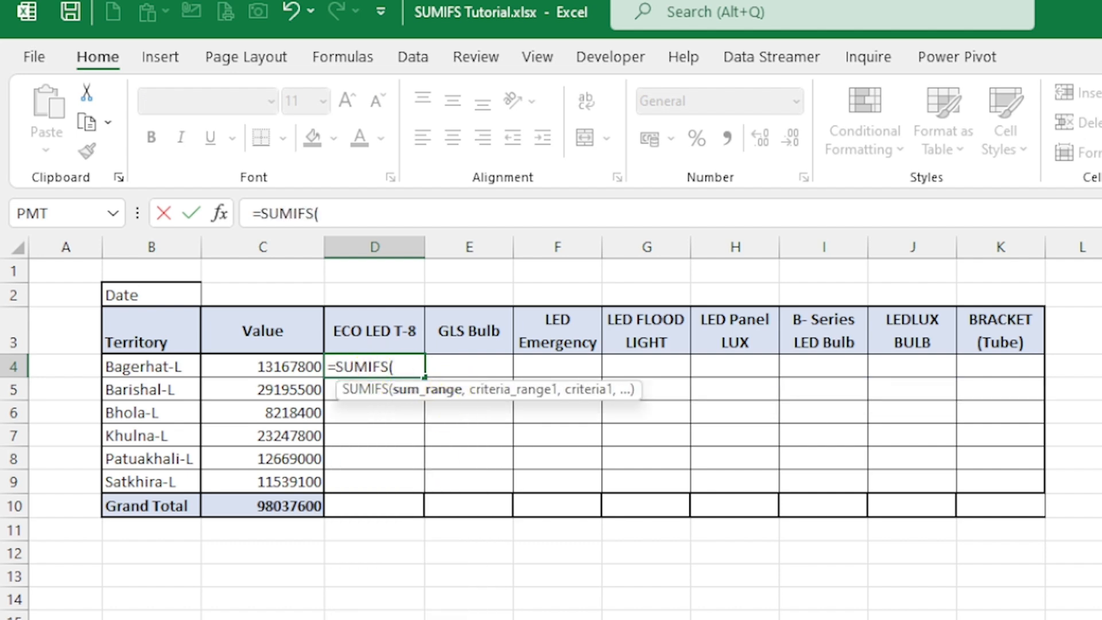
left_click(441, 618)
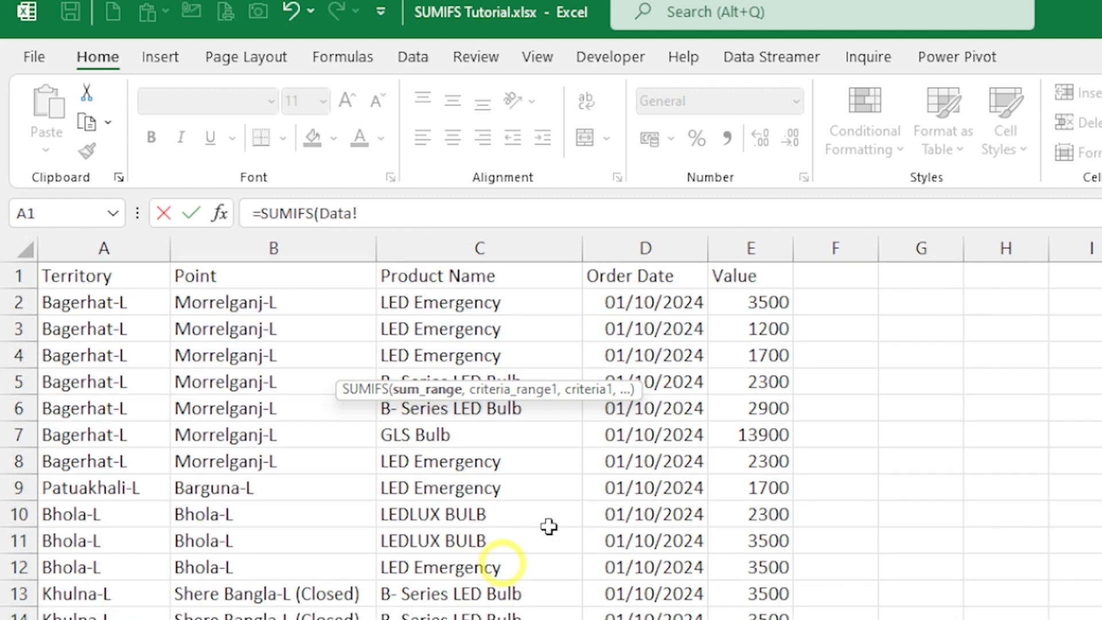
left_click(748, 244)
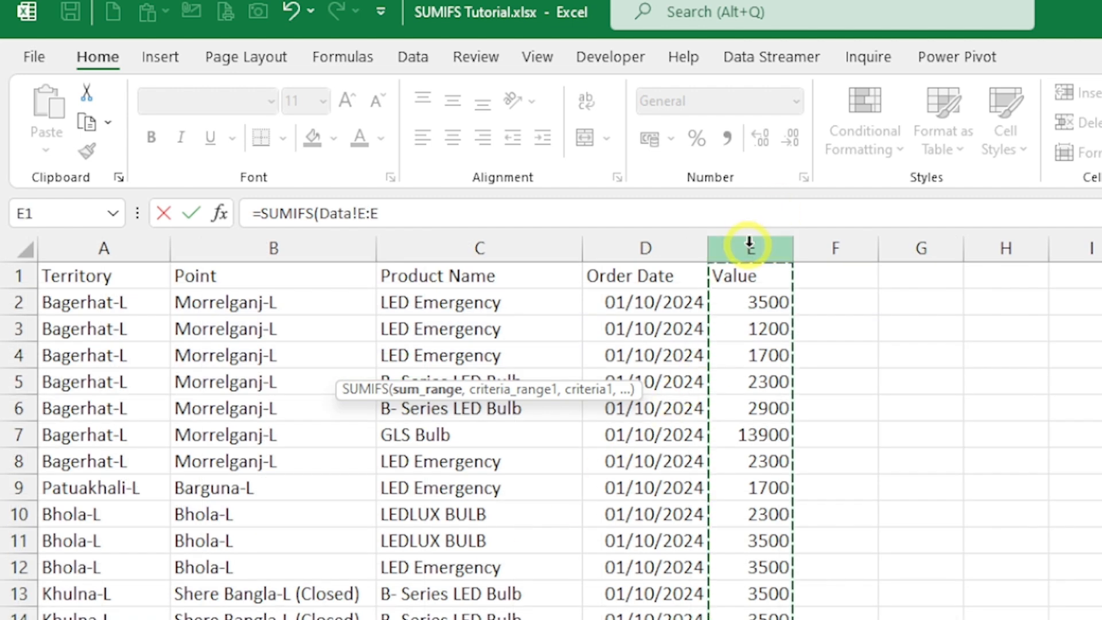
type(",")
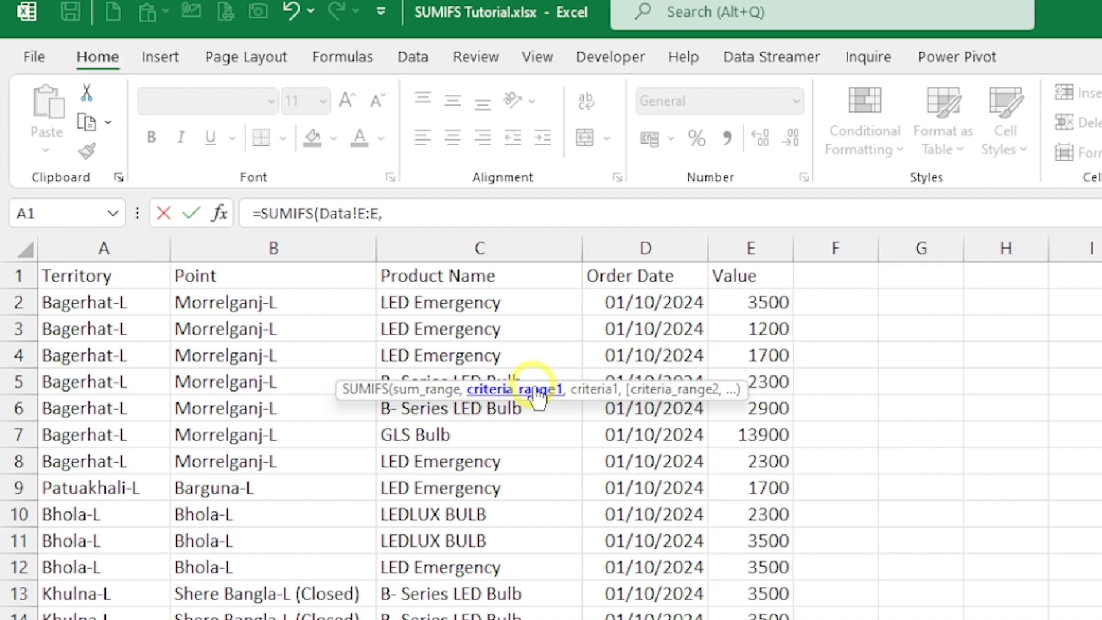
Add Data!A:A as the first criteria range and territory cell Summary!B4 as its criterion in the D4 formula
left_click(110, 246)
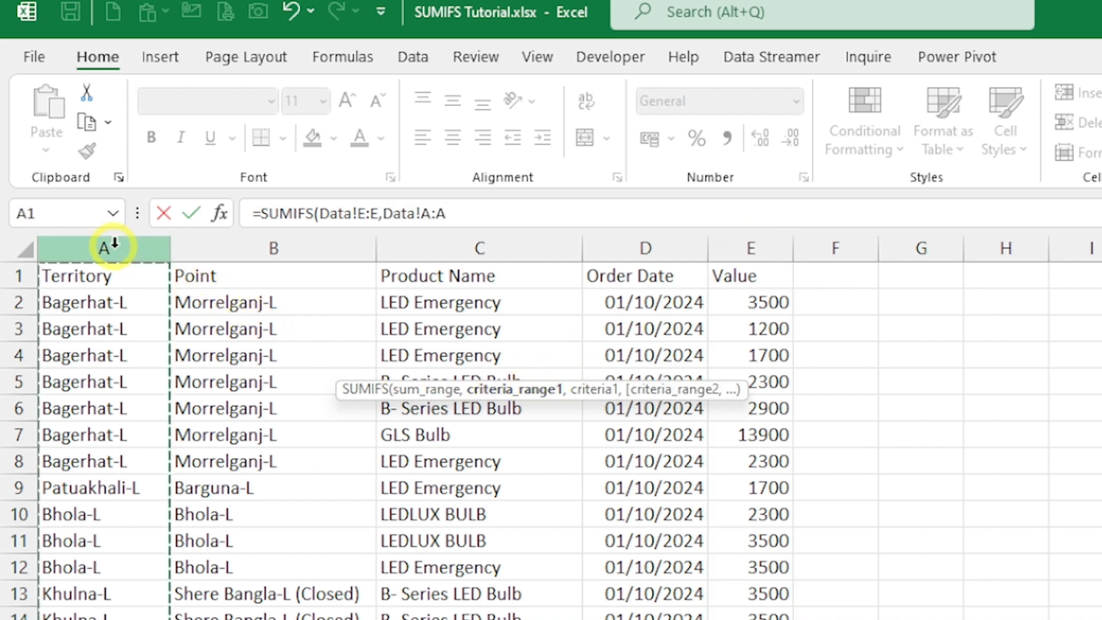
type(",")
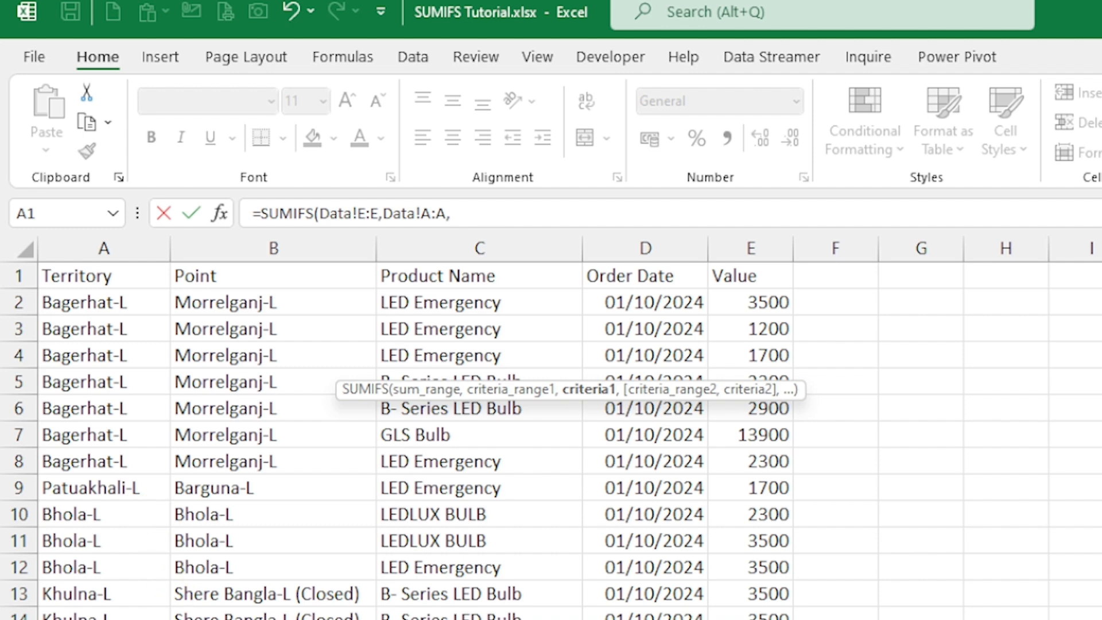
left_click(223, 619)
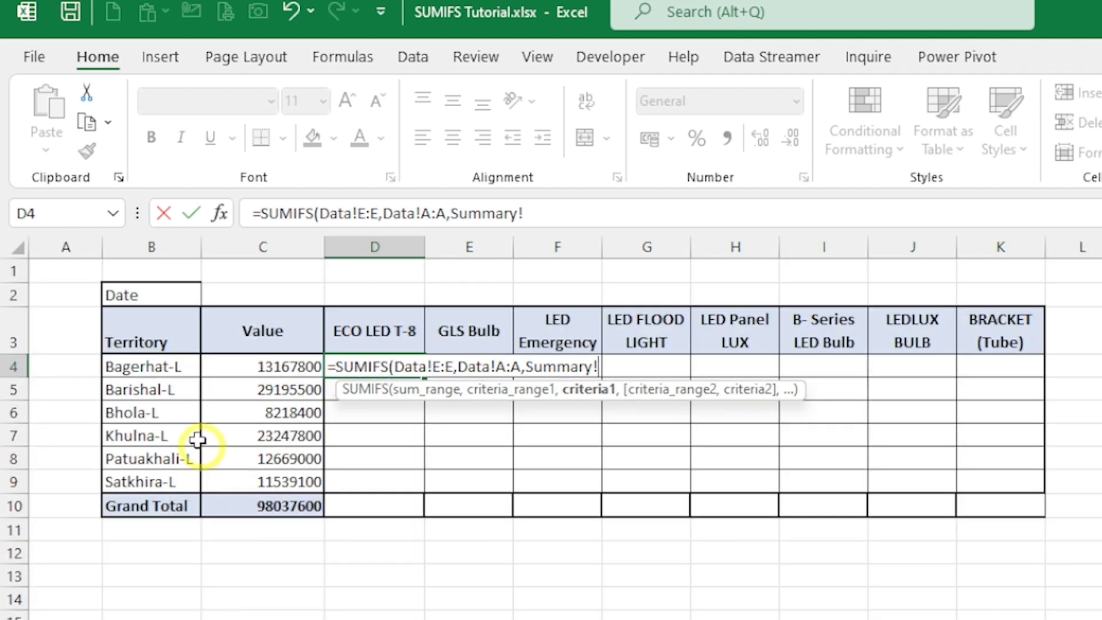
left_click(148, 368)
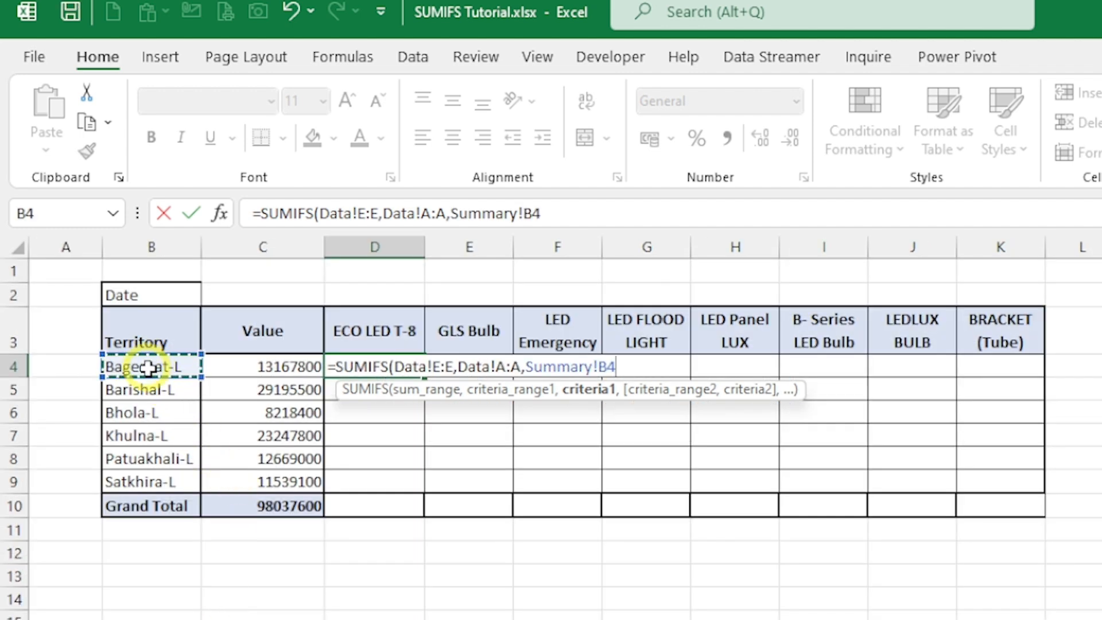
type(",")
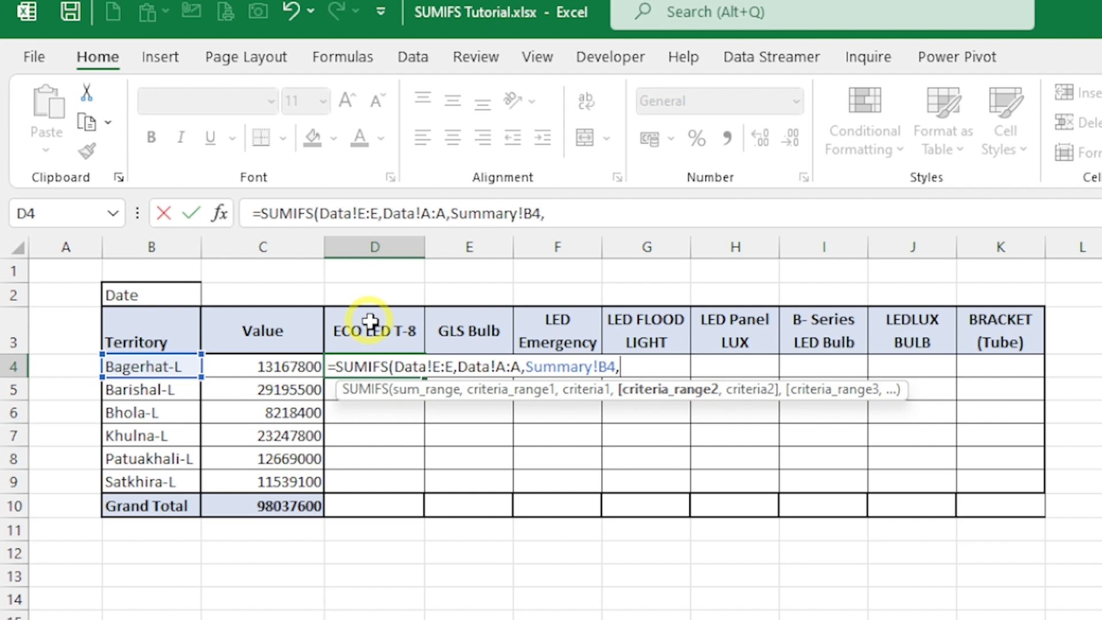
Complete the D4 formula with Data!C:C as the second criteria range and product header Summary!D3 as its criterion
left_click(172, 619)
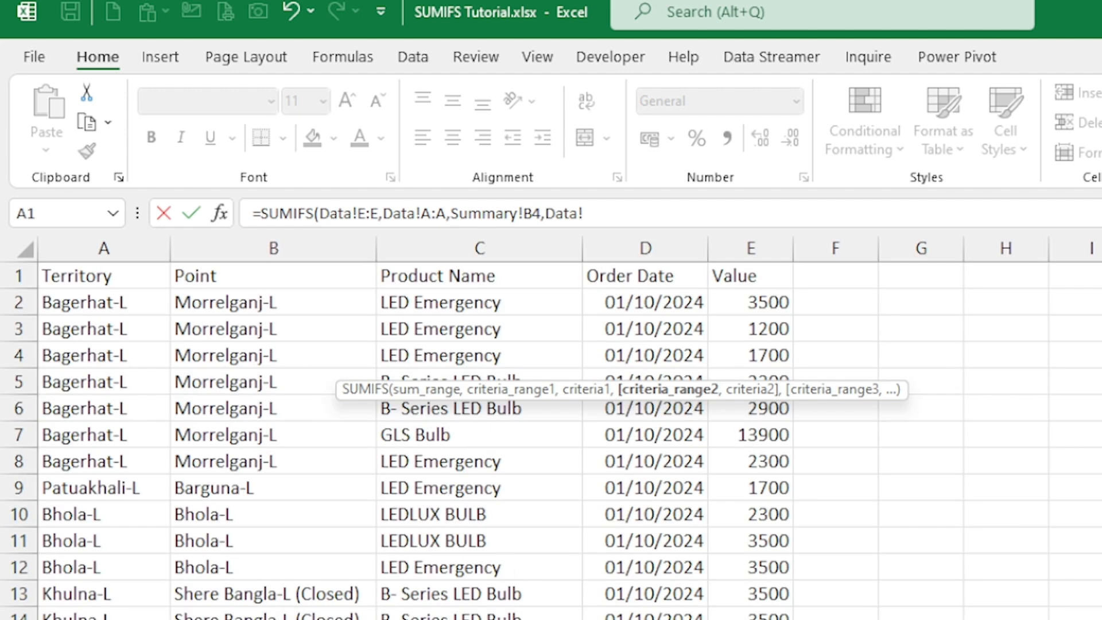
left_click(462, 251)
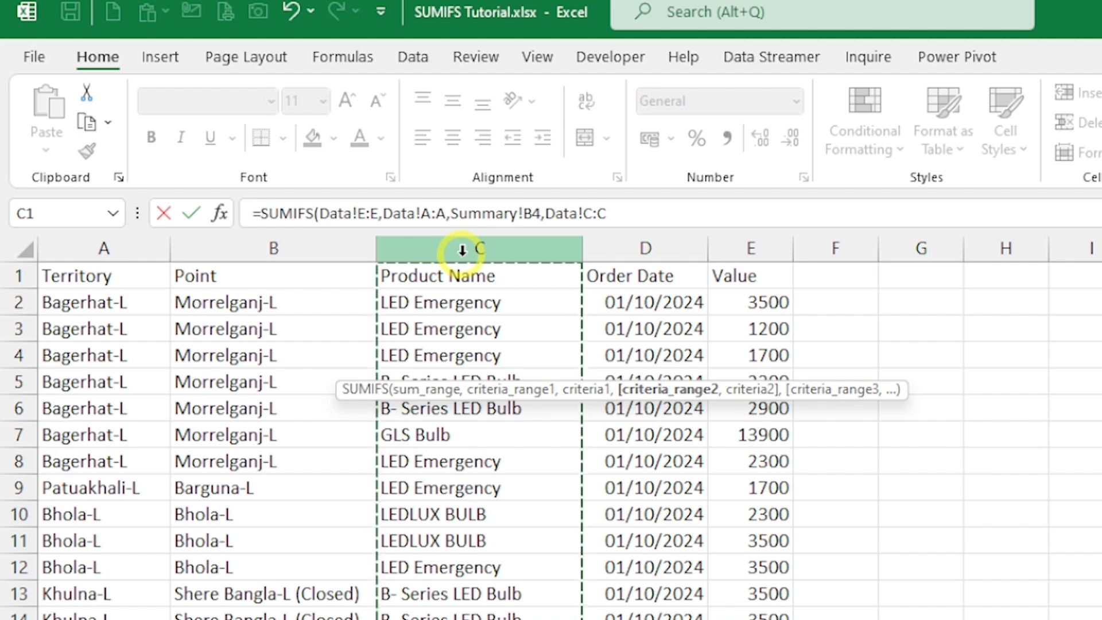
type(",")
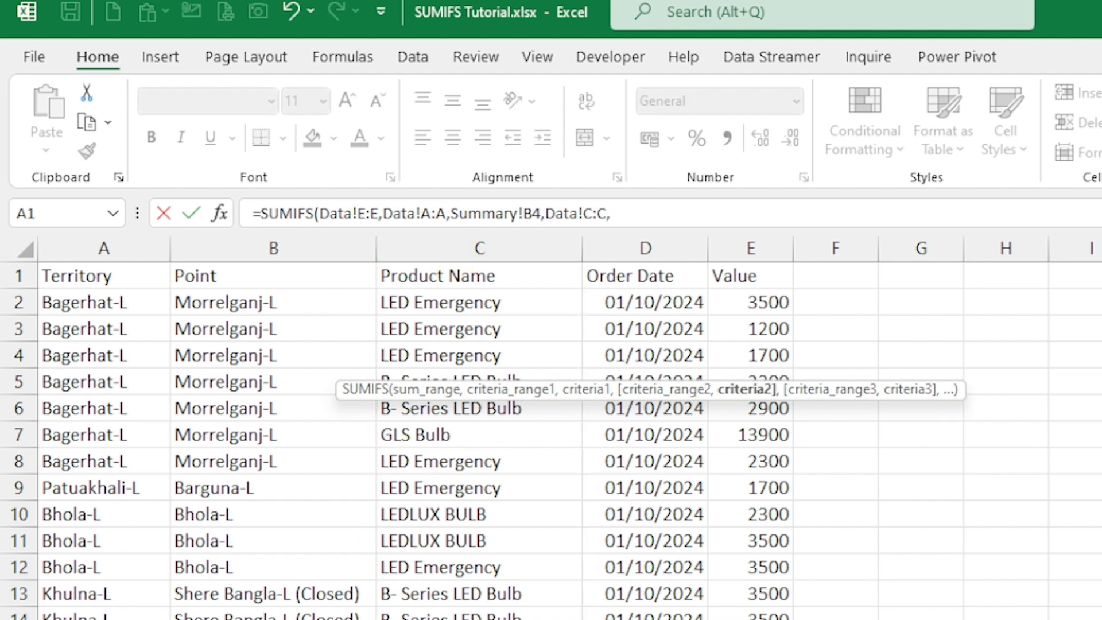
left_click(270, 618)
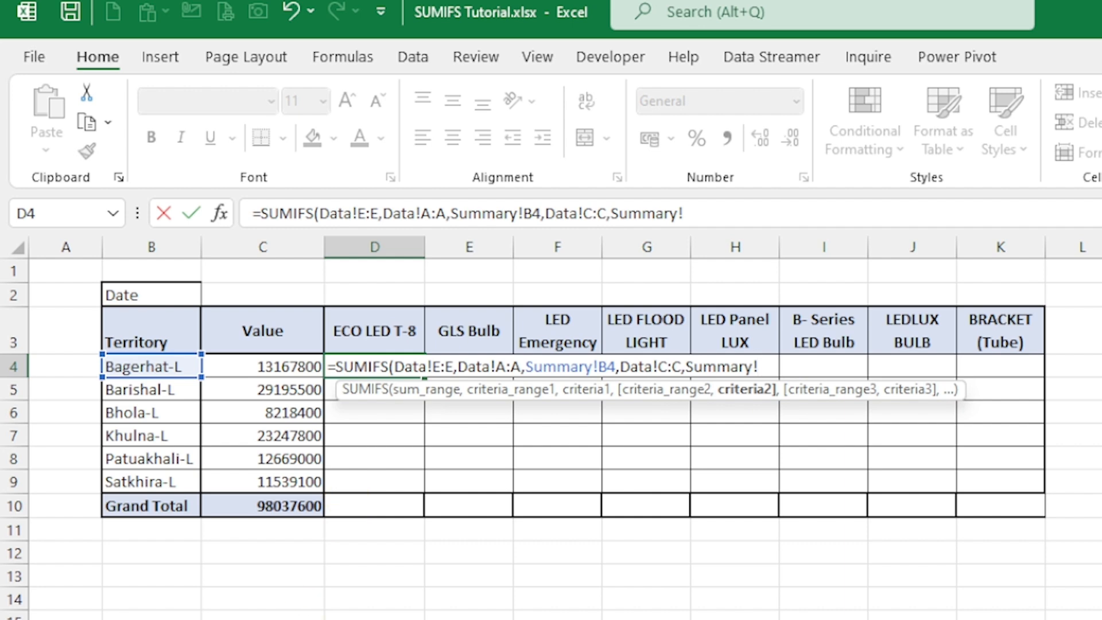
left_click(322, 618)
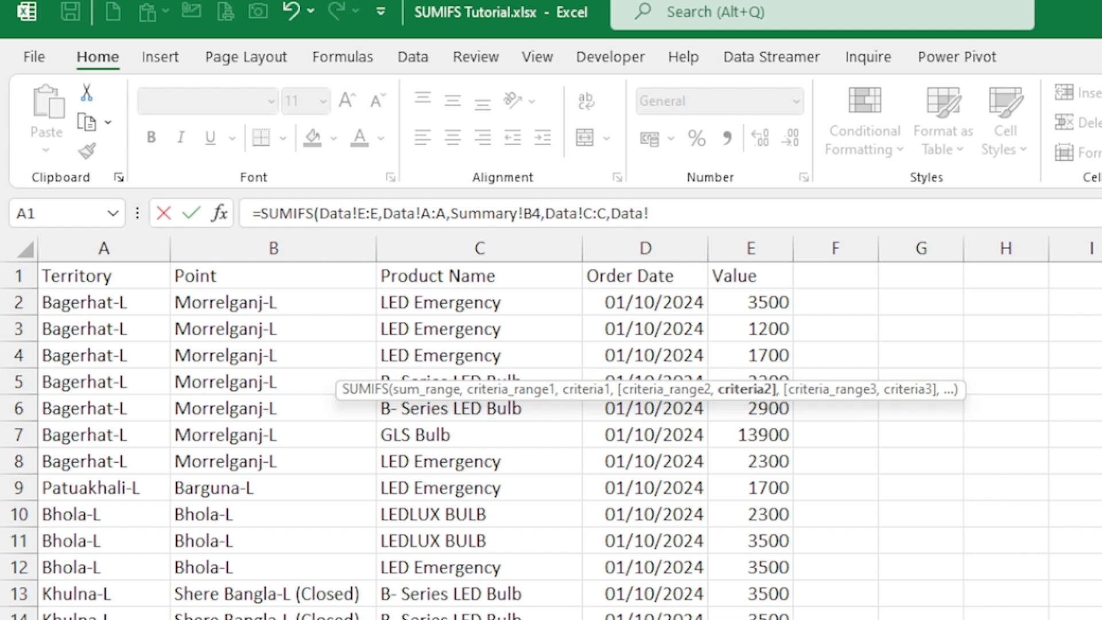
left_click(275, 618)
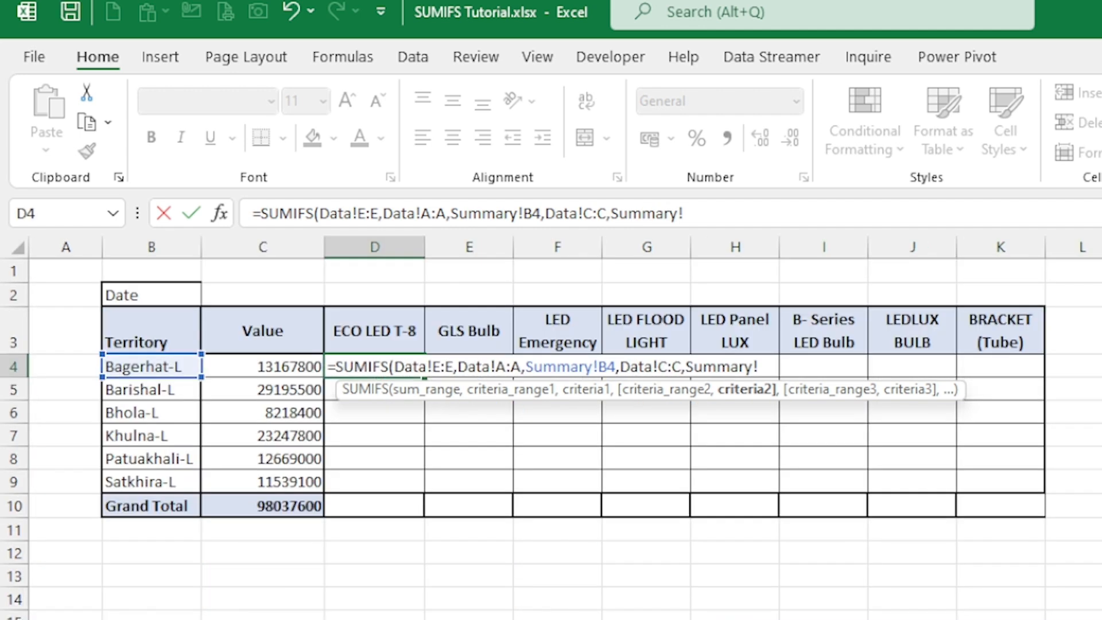
left_click(379, 330)
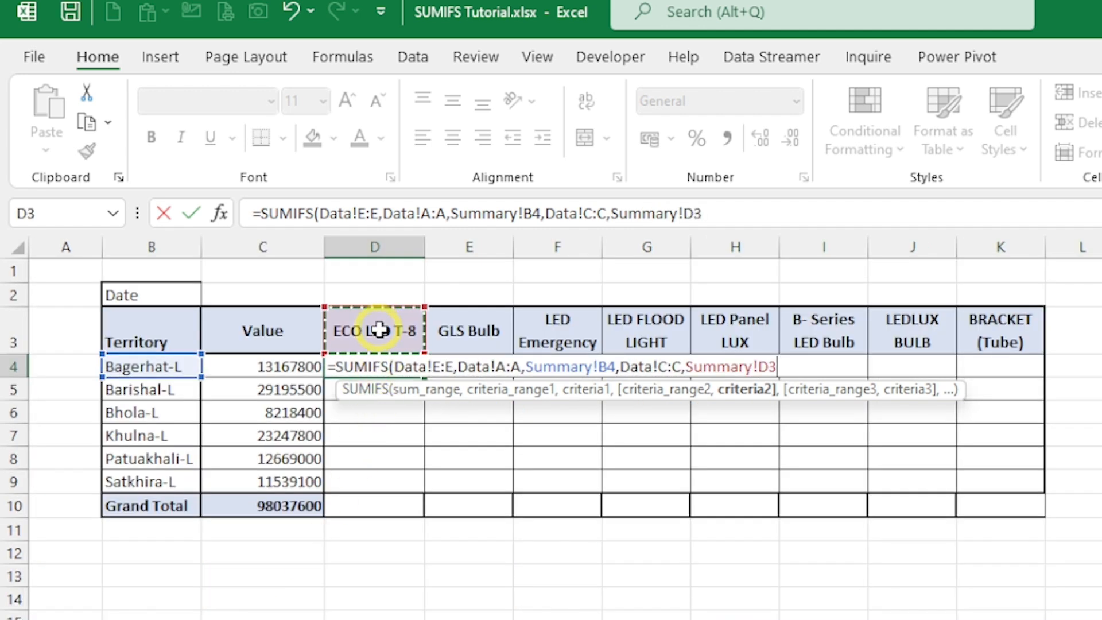
key("ctrl+Return")
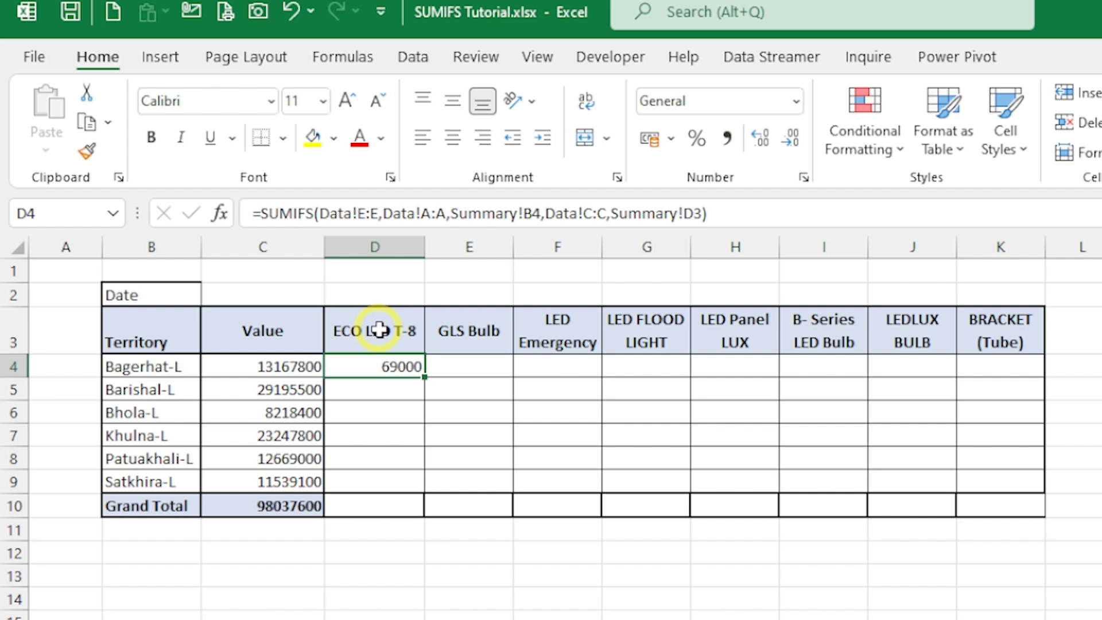
key("Down")
key("Up")
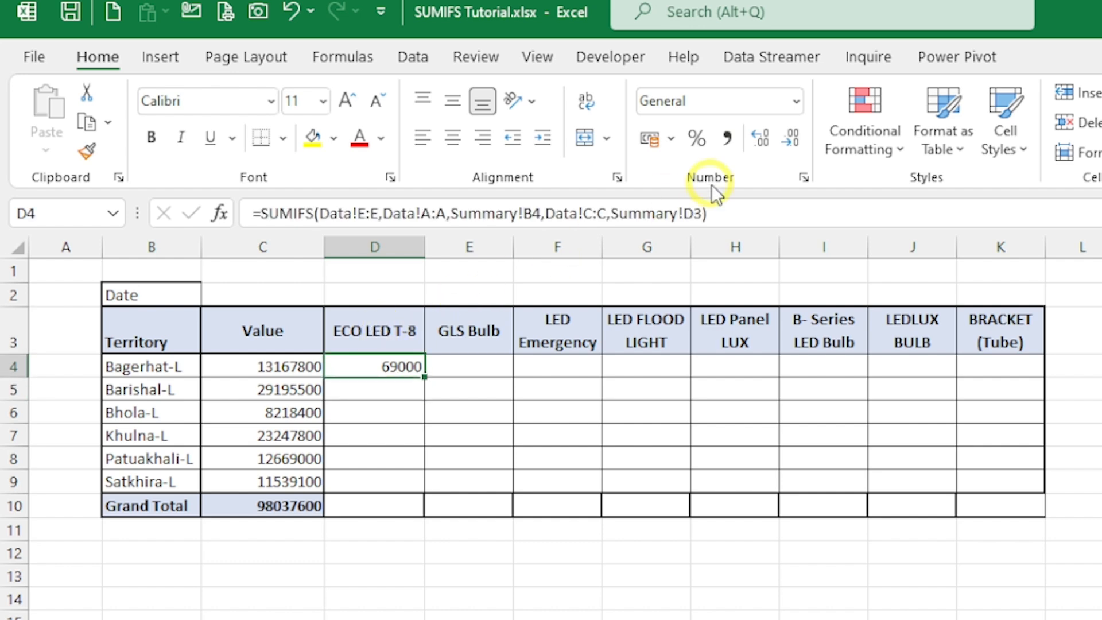
Replace the product criterion Summary!D3 in the D4 formula with the literal text "ECO LED T-8"
left_click(696, 209)
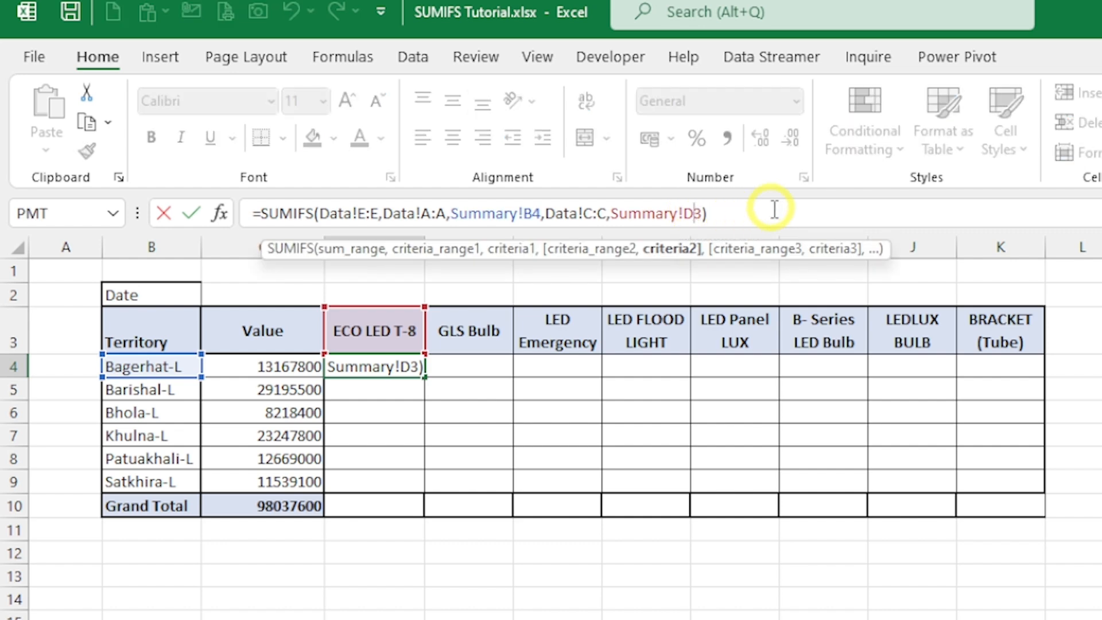
key("BackSpace")
key("BackSpace")
key("BackSpace")
key("BackSpace")
key("BackSpace")
key("BackSpace")
key("BackSpace")
key("BackSpace")
key("BackSpace")
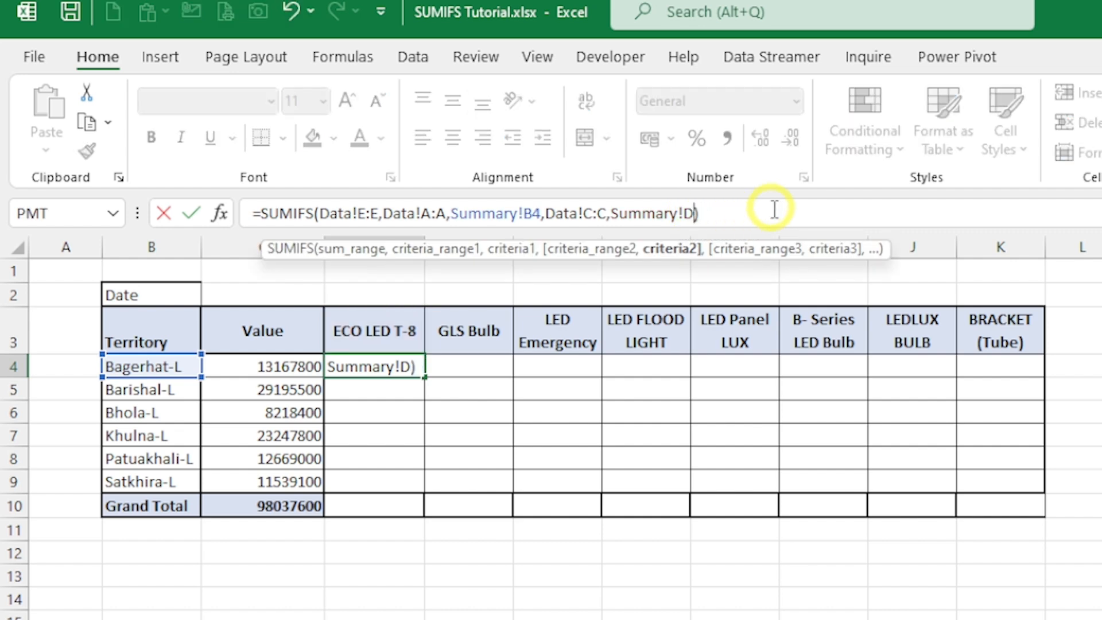
key("BackSpace")
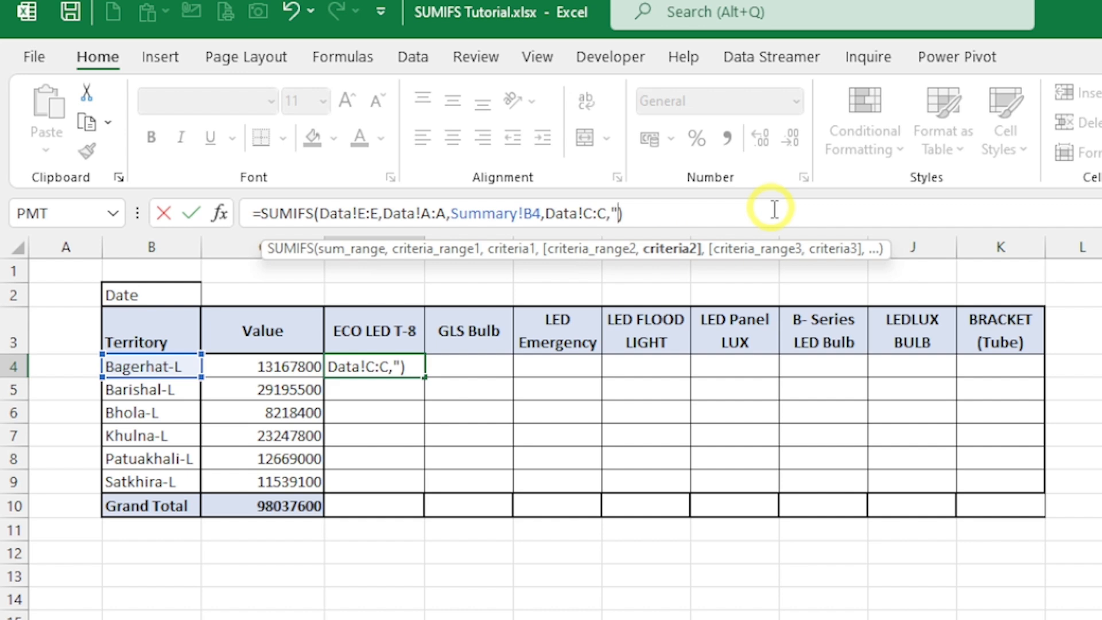
type("\"ECO")
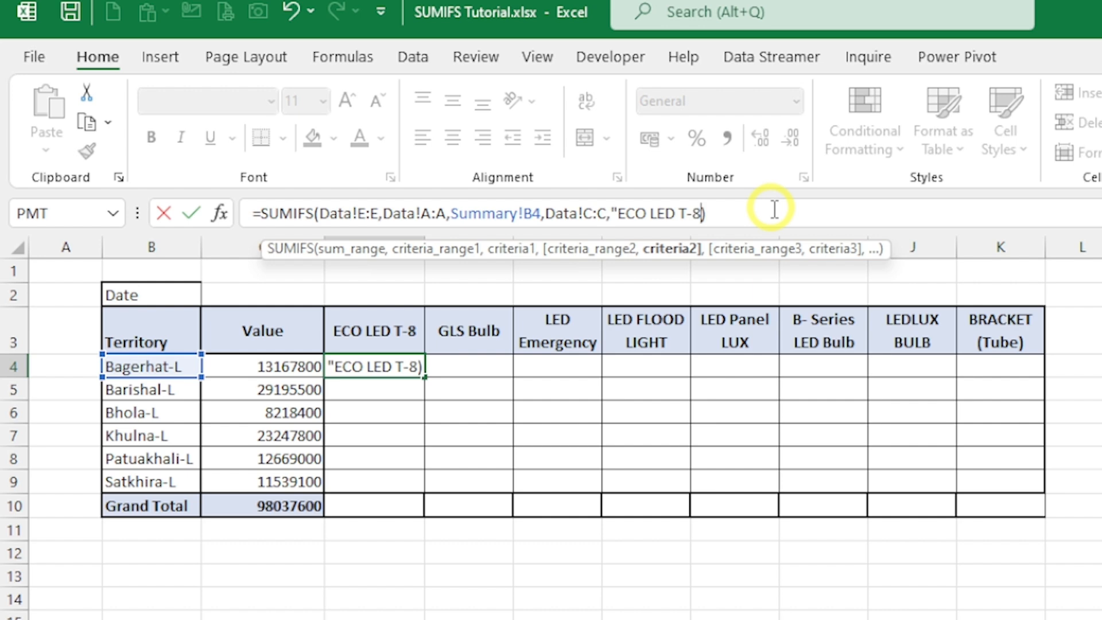
type("LED T-8\"")
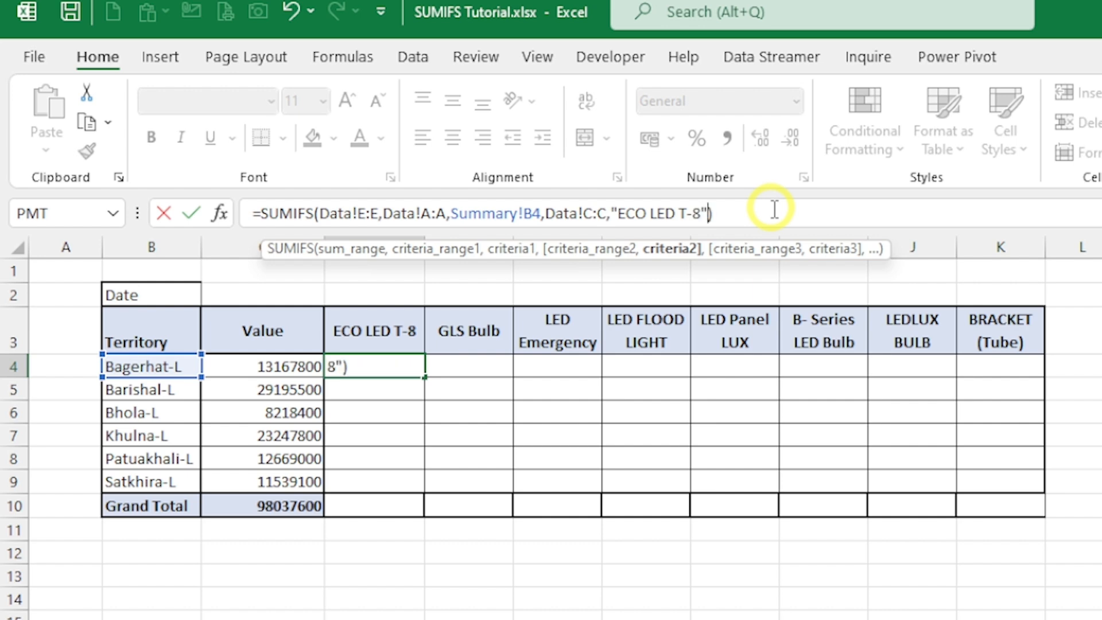
key("ctrl+Return")
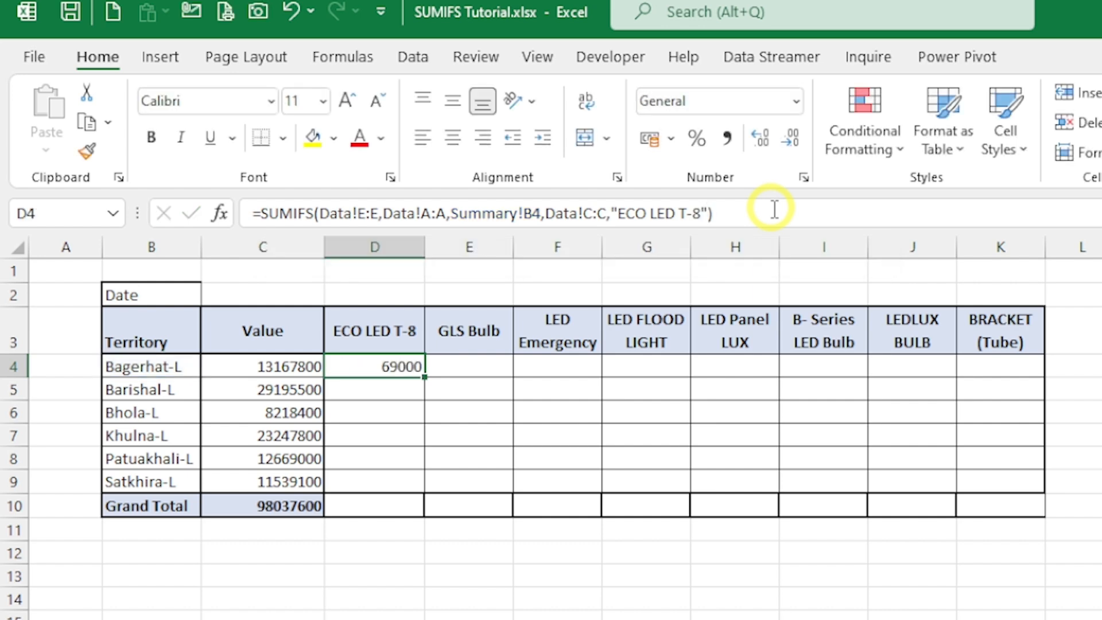
Replace the second criterion in the D4 formula with a reference to product header cell D3
left_click(707, 218)
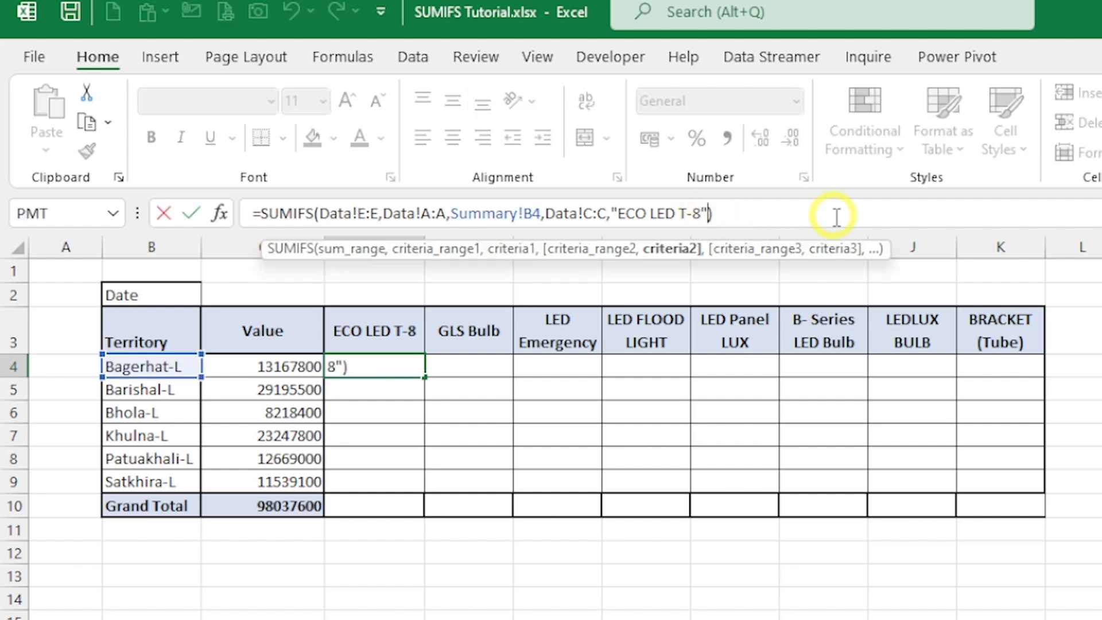
key("BackSpace")
key("BackSpace")
key("BackSpace")
key("BackSpace")
key("BackSpace")
key("BackSpace")
key("BackSpace")
key("BackSpace")
key("BackSpace")
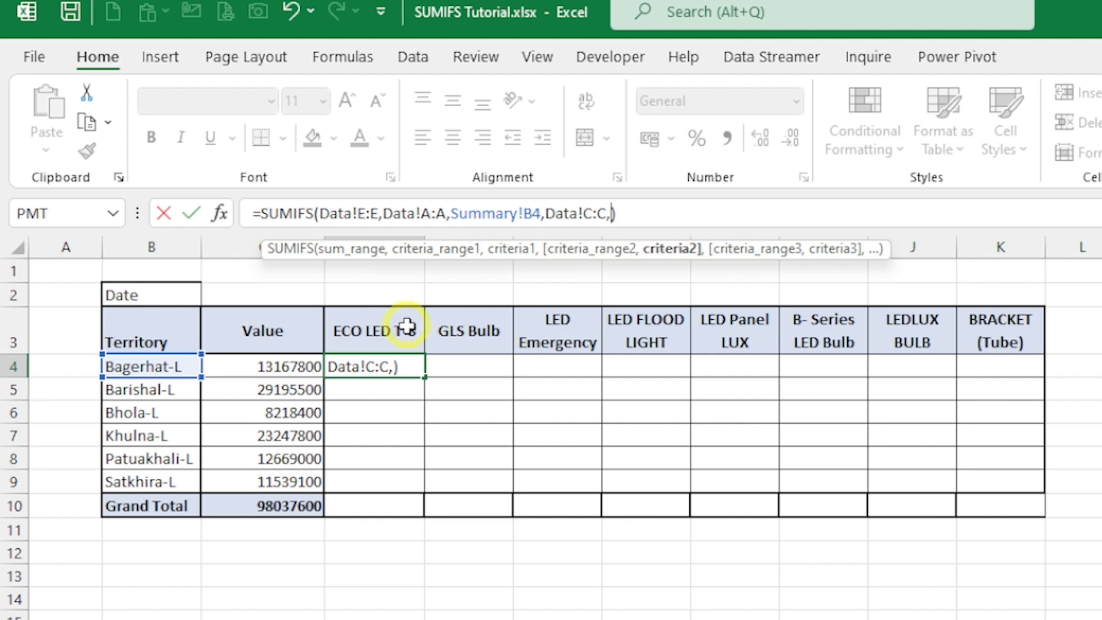
left_click(388, 334)
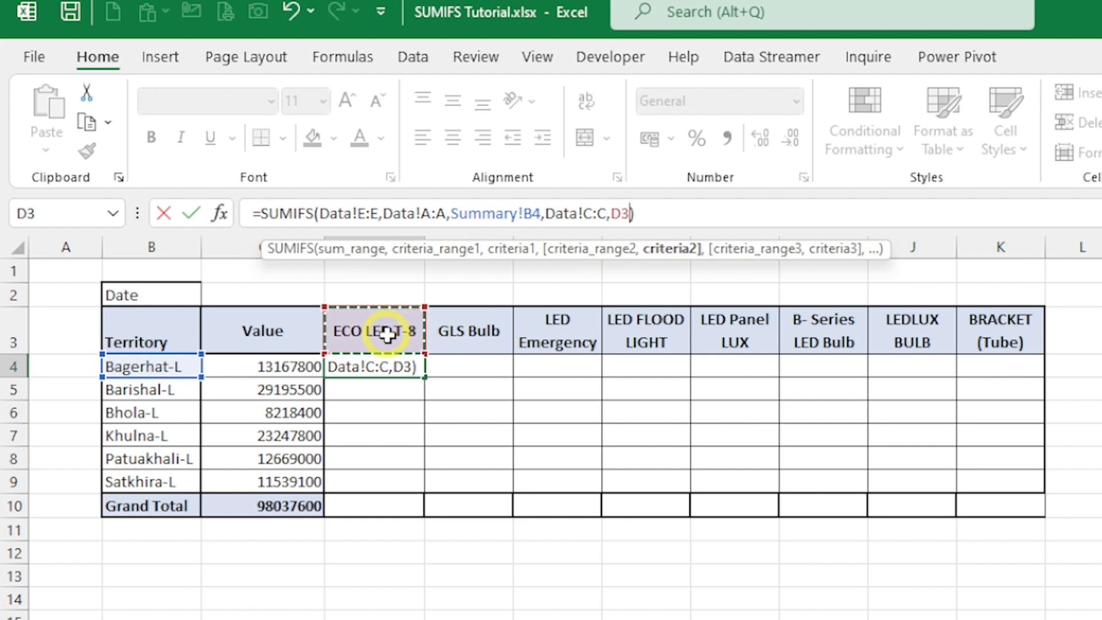
key("ctrl+Return")
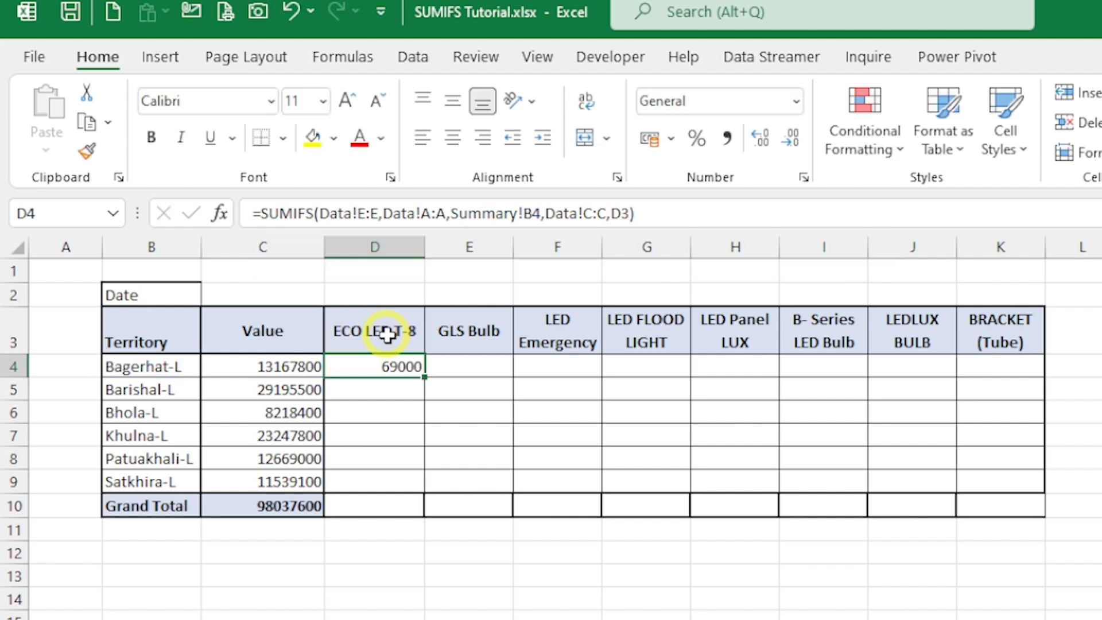
key("Down")
key("Up")
Copy the full SUMIFS formula text from cell D4, leaving the cell itself unedited
left_click(637, 212)
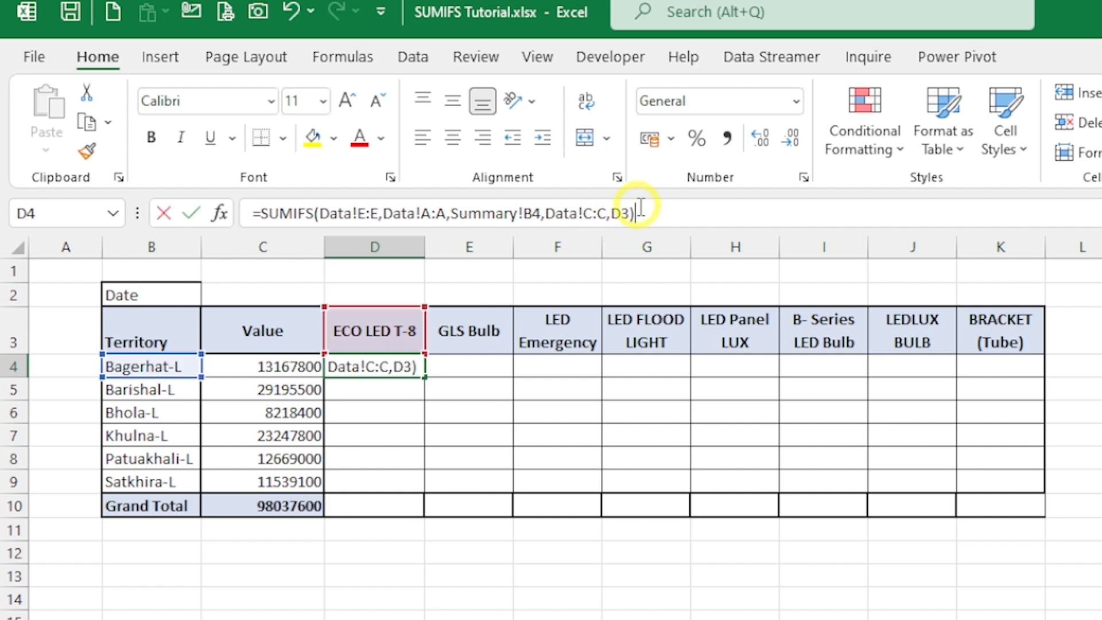
key("ctrl+shift+Left")
key("ctrl+shift+Left")
key("ctrl+shift+Left")
key("ctrl+shift+Left")
key("ctrl+shift+Left")
key("ctrl+shift+Left")
key("ctrl+shift+Left")
key("ctrl+shift+Left")
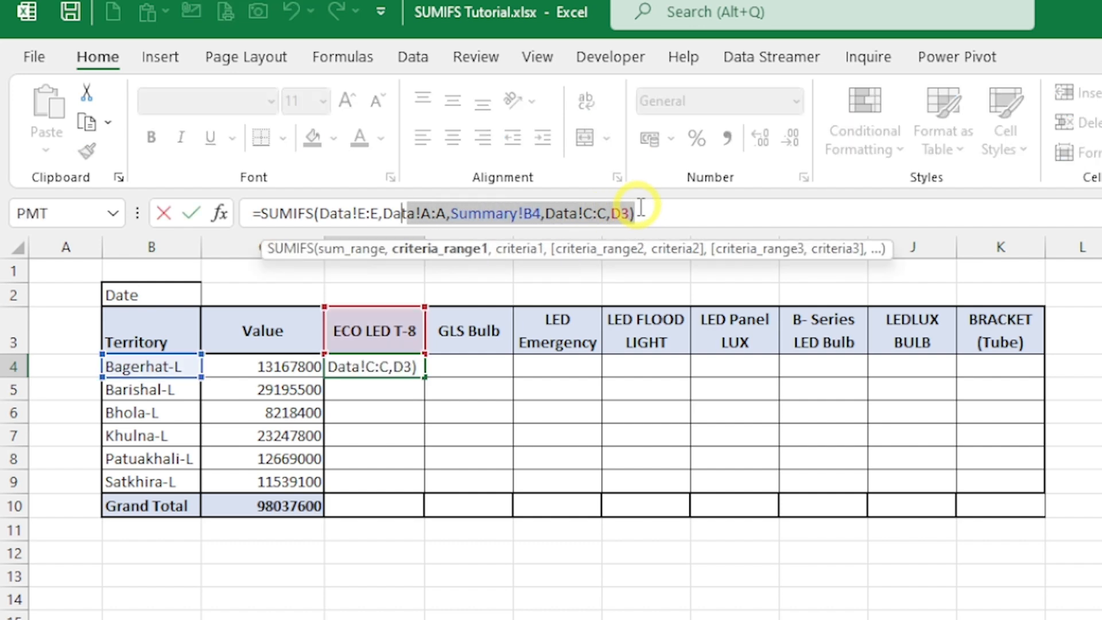
key("ctrl+c")
key("Escape")
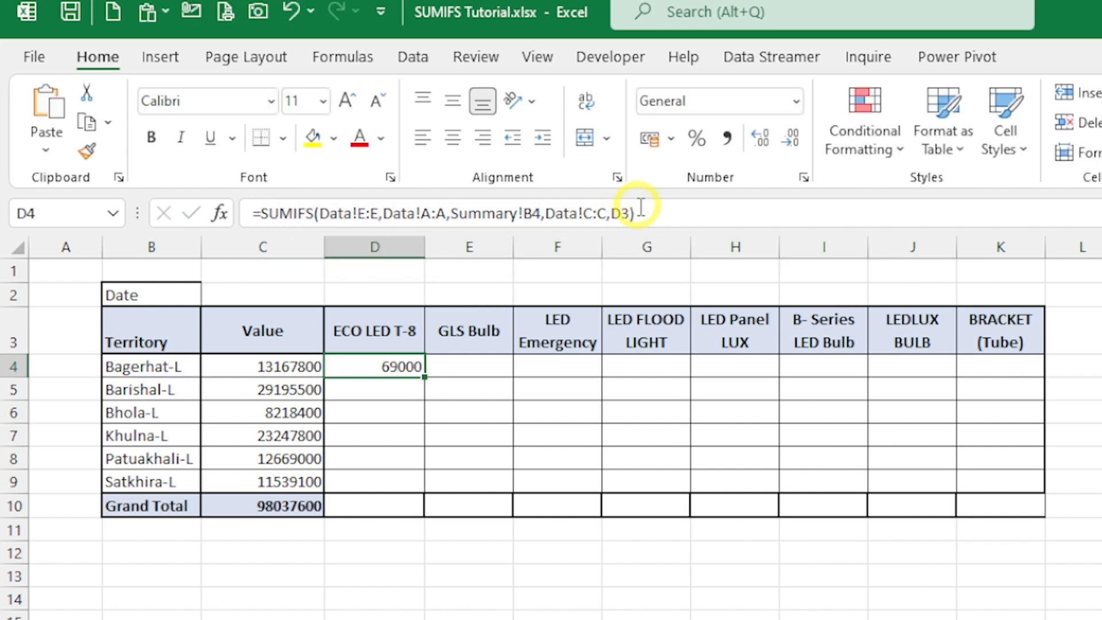
Paste the copied formula text into the GLS Bulb cell E4 for Bagerhat-L
key("Right")
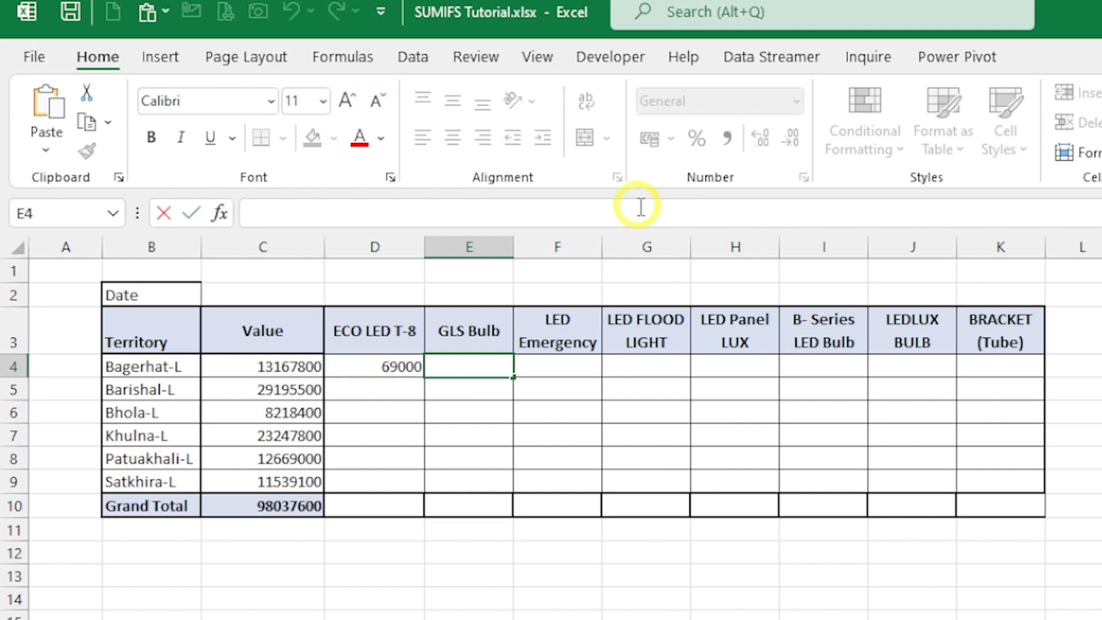
key("ctrl+v")
key("Return")
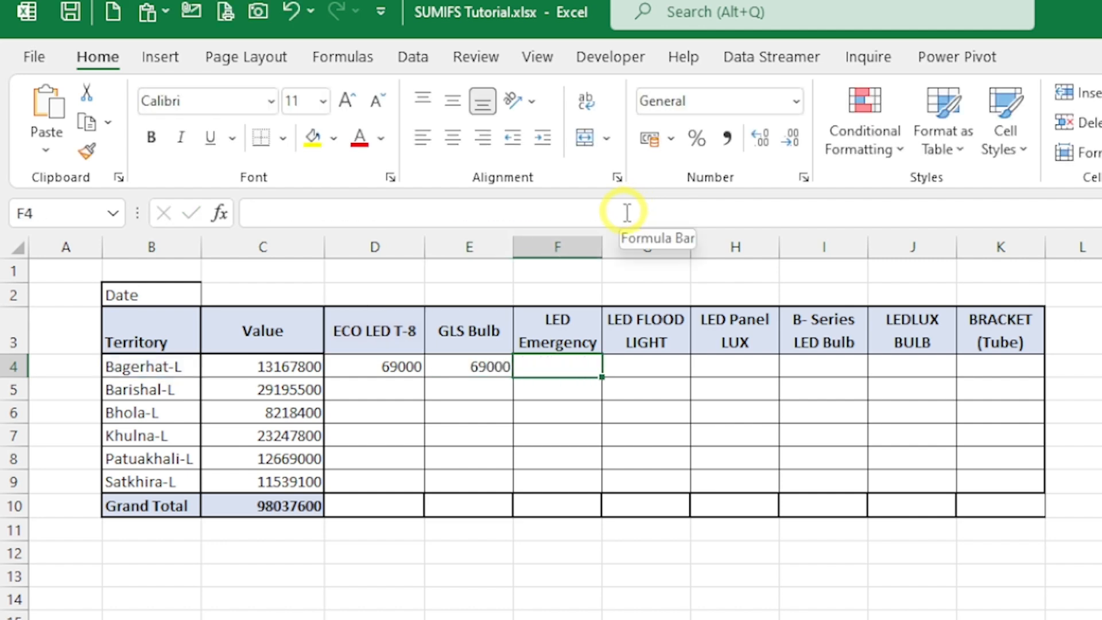
Paste the copied SUMIFS formula text into LED Emergency cell F4 and LED FLOOD LIGHT cell G4 for Bagerhat-L
left_click(548, 213)
key("ctrl+v")
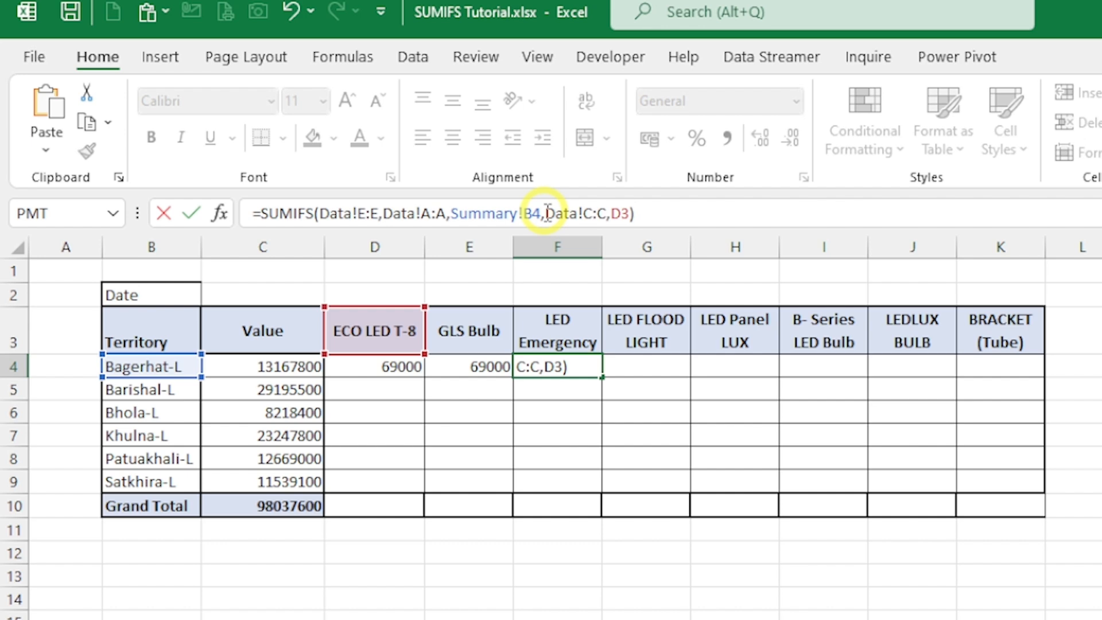
key("ctrl+Return")
key("Right")
left_click(522, 212)
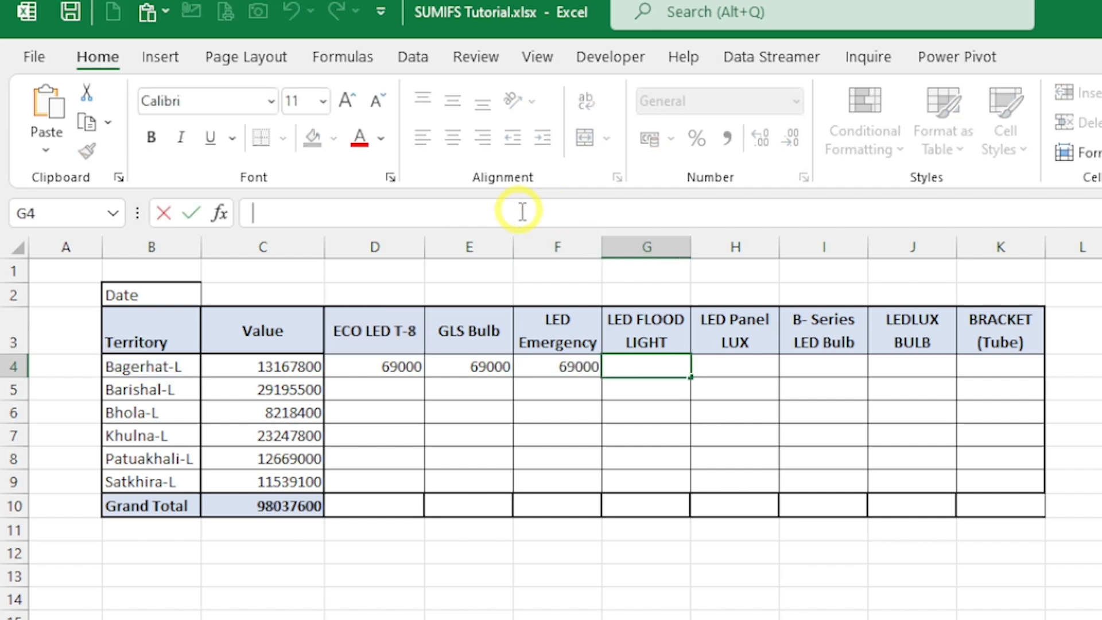
key("ctrl+v")
key("ctrl+Return")
key("Right")
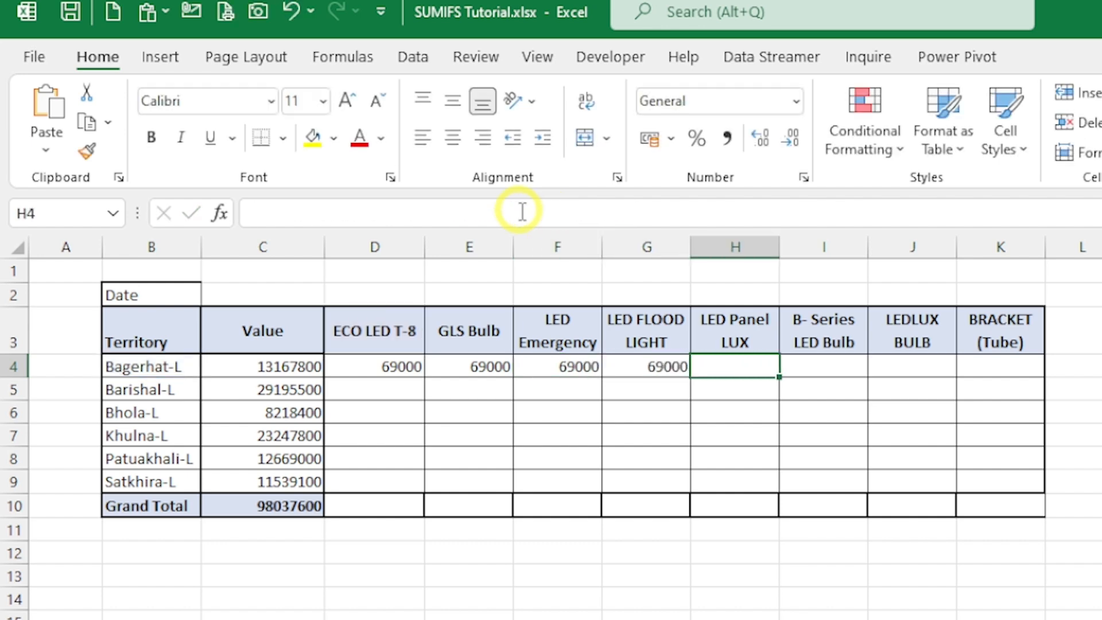
Paste the same SUMIFS formula text into LED Panel LUX cell H4 and B-Series LED Bulb cell I4
left_click(522, 212)
key("ctrl+v")
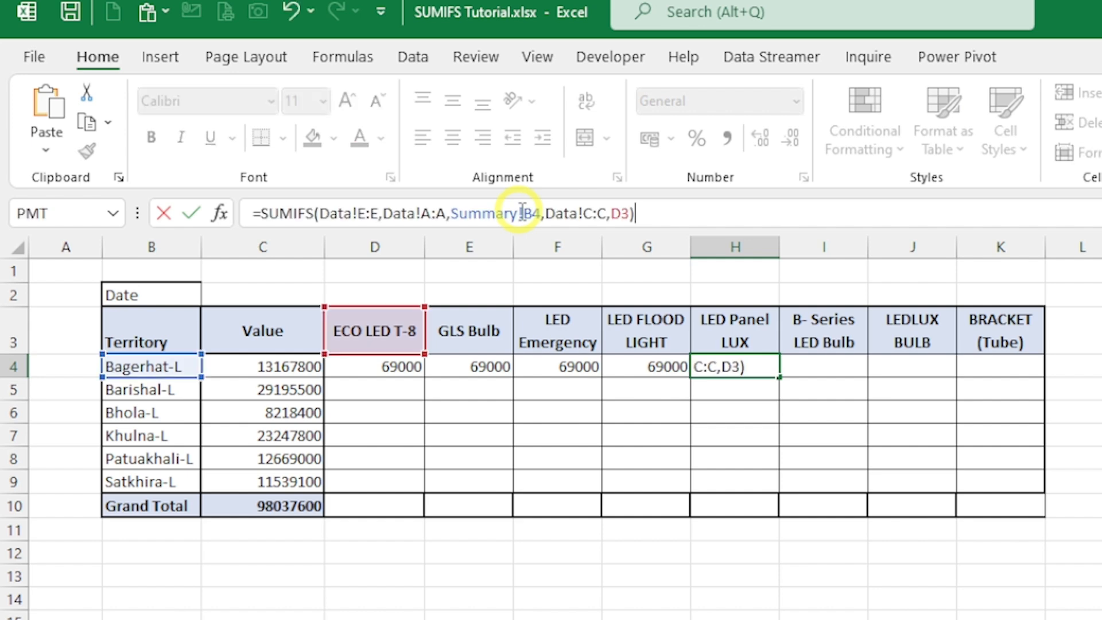
key("ctrl+Return")
key("Right")
left_click(522, 212)
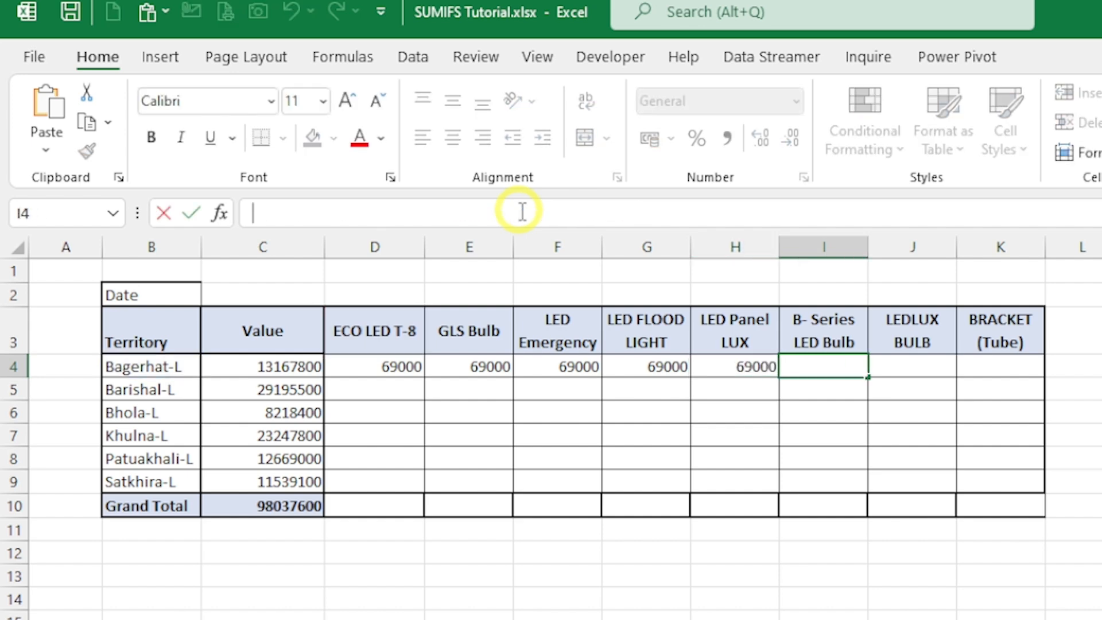
type("=SUMIFS(Data!E:E,Data!A:A,Summary!B4,Data!C:C,D3)")
key("ctrl+Return")
key("Right")
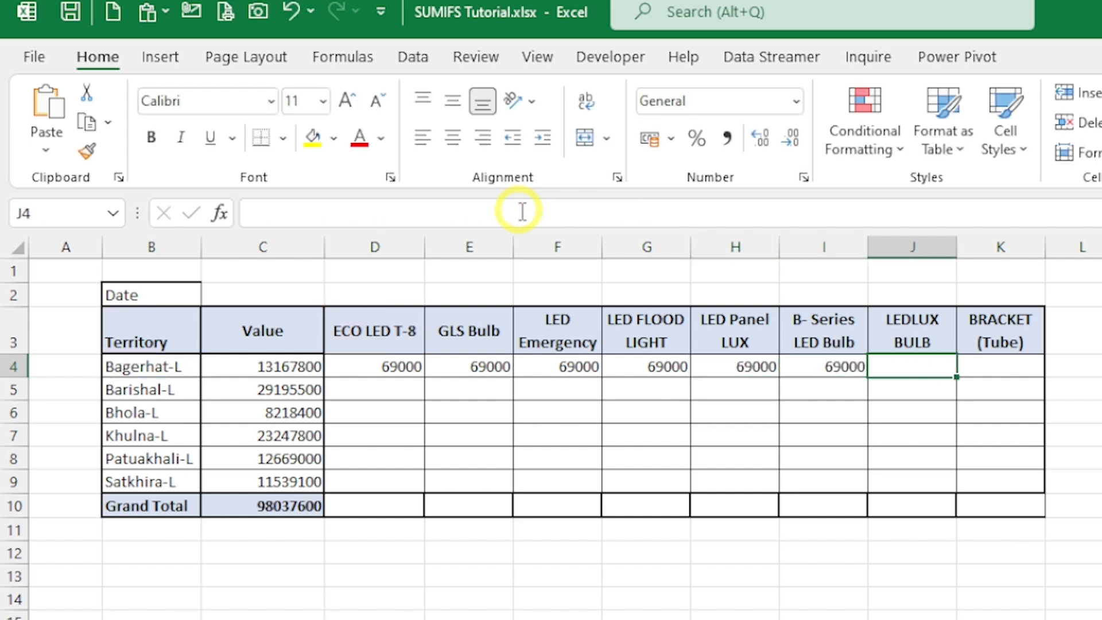
Paste the same SUMIFS formula text into LEDLUX BULB cell J4 and BRACKET (Tube) cell K4
left_click(522, 212)
type("=SUMIFS(Data!E:E,Data!A:A,Summary!B4,Data!C:C,D3)")
key("ctrl+Return")
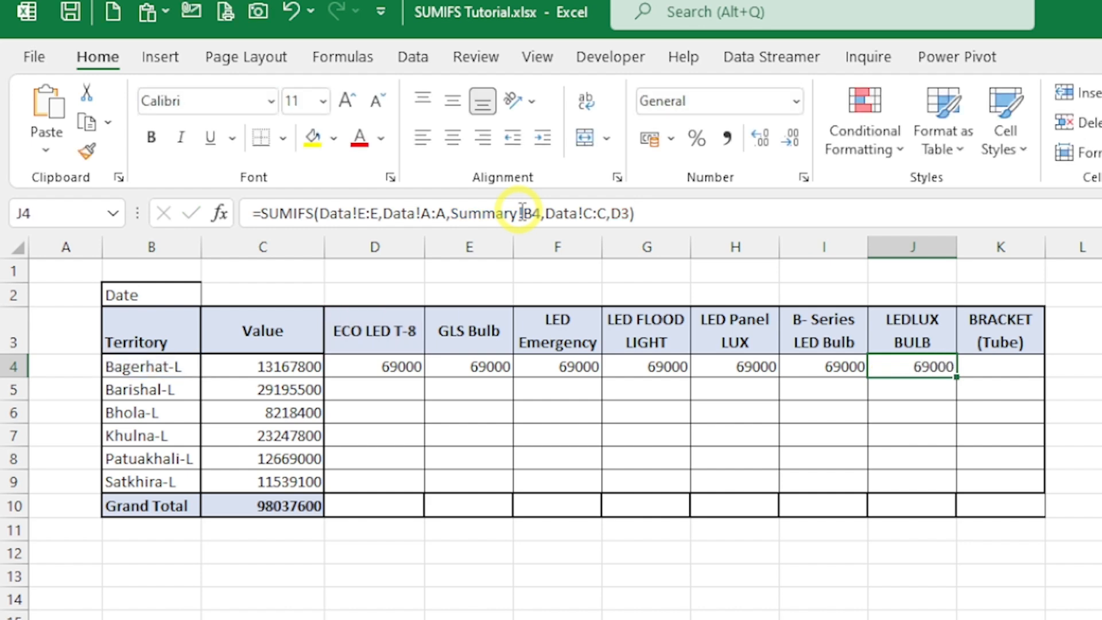
key("Right")
left_click(522, 212)
type("=SUMIFS(Data!E:E,Data!A:A,Summary!B4,Data!C:C,D3)")
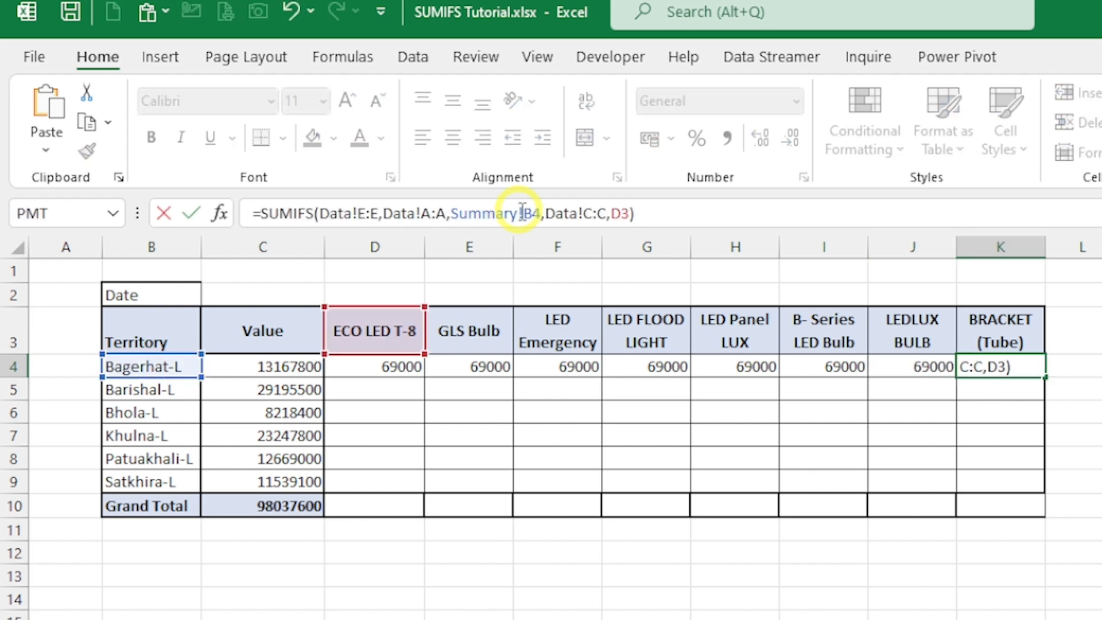
key("ctrl+Return")
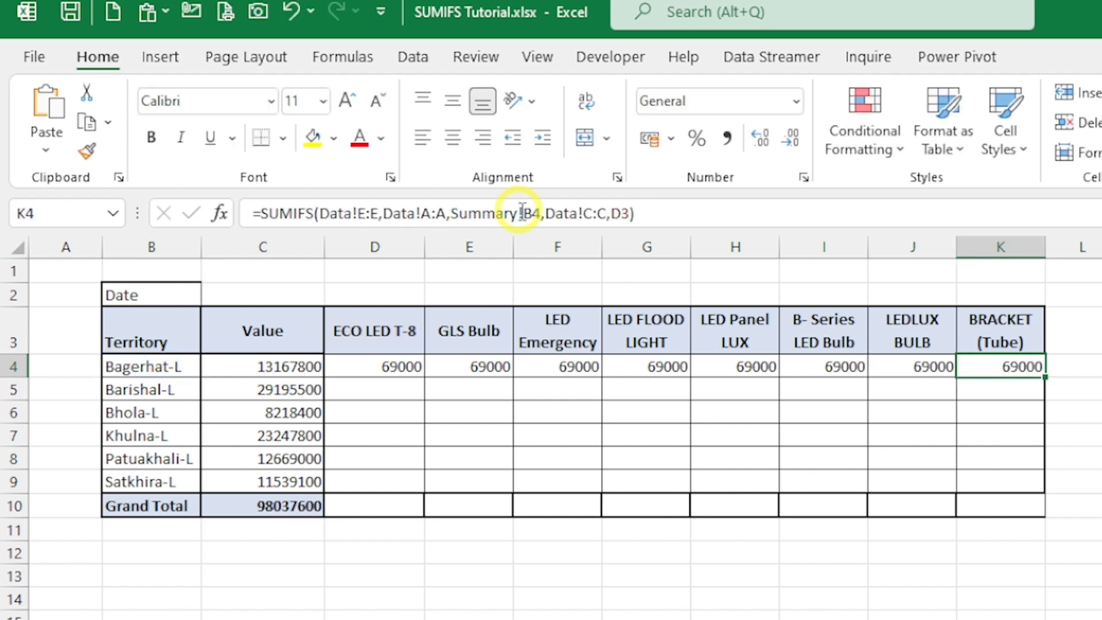
key("ctrl+c")
key("Down")
key("Up")
Change the product criterion in the GLS Bulb formula in E4 to header cell E3
key("Left")
key("Left")
key("Left")
key("Left")
key("Left")
key("Left")
key("Left")
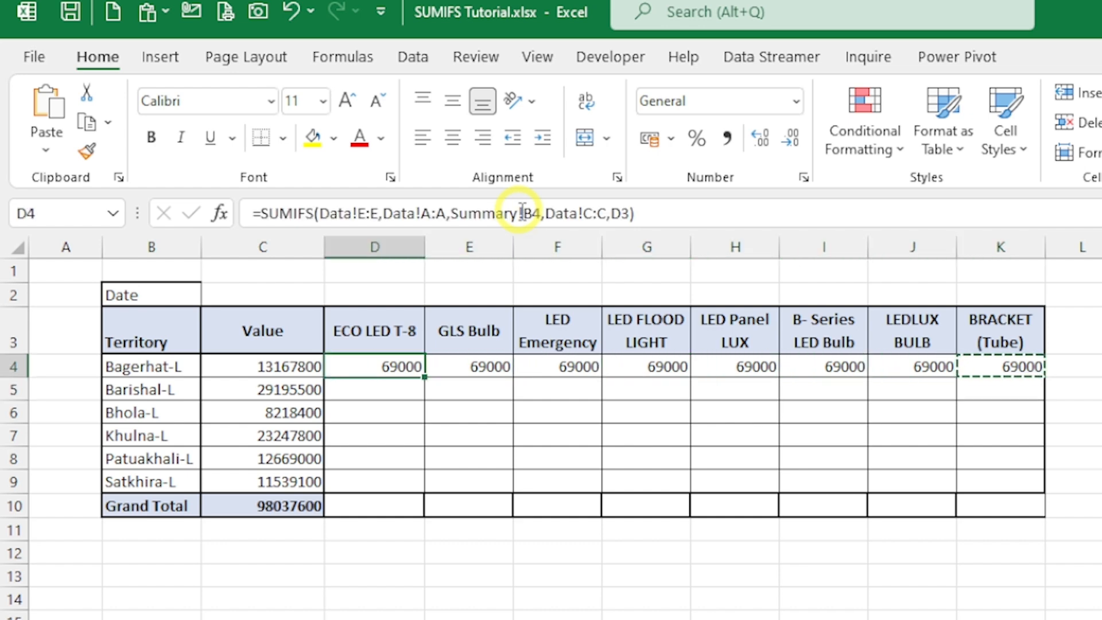
key("Right")
left_click(587, 213)
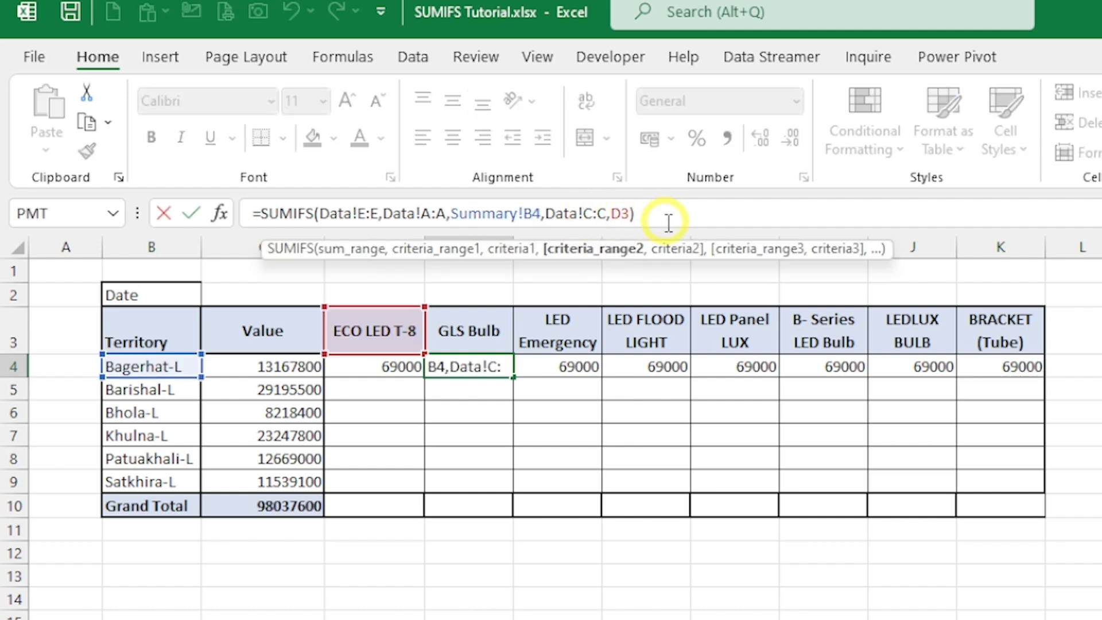
left_click(621, 213)
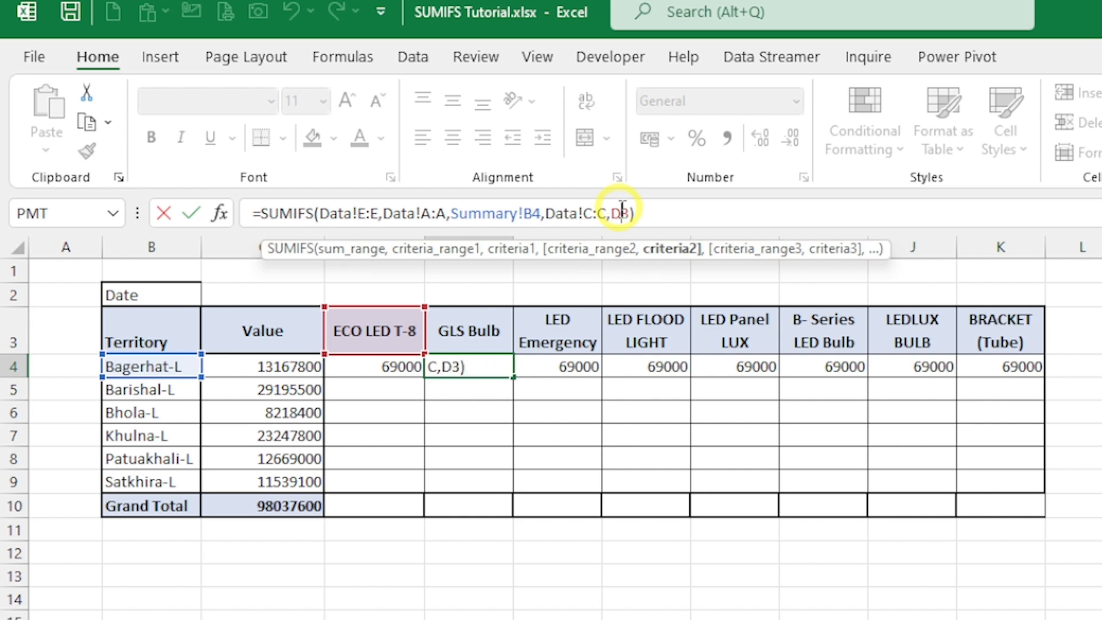
key("BackSpace")
type("e")
key("ctrl+Return")
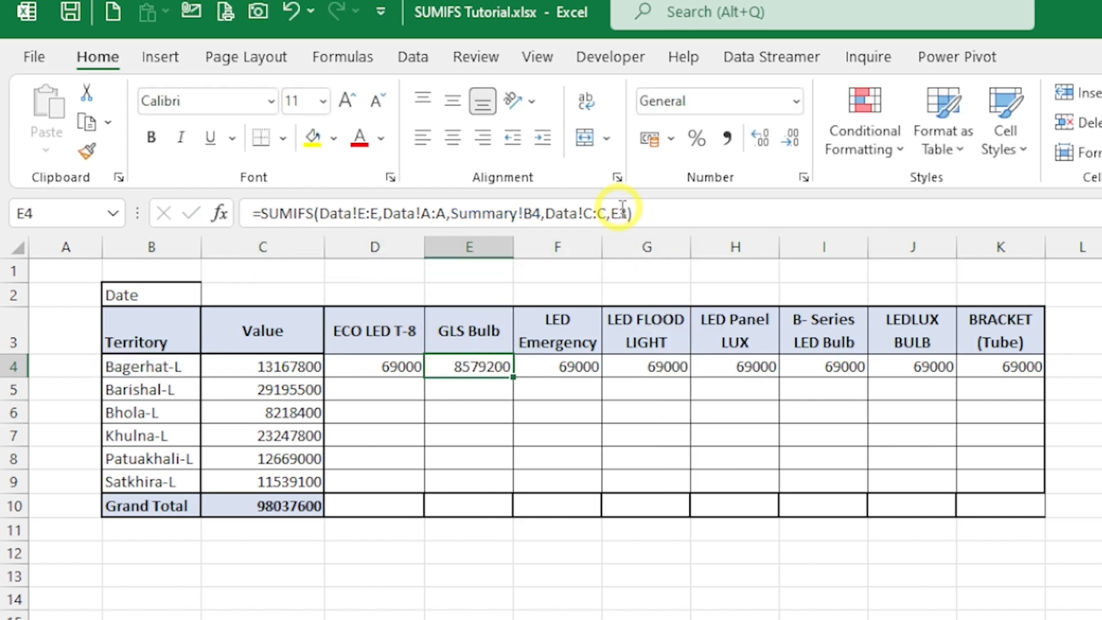
key("Right")
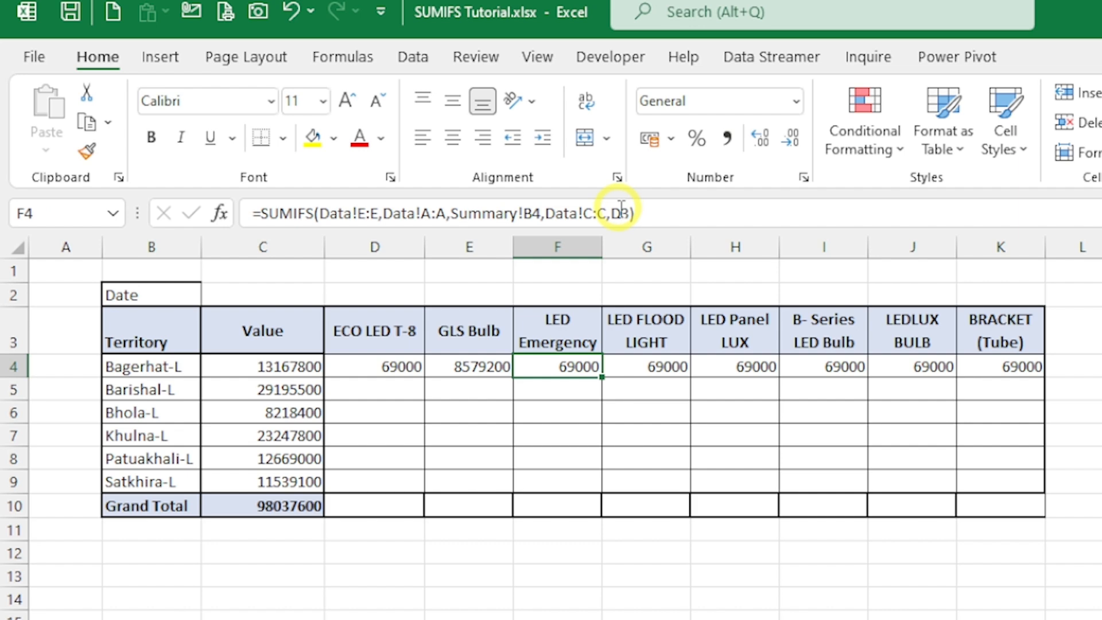
Try pointing the product criterion of the LED Emergency formula in F4 to header cell G3
left_click(622, 212)
key("BackSpace")
type("e")
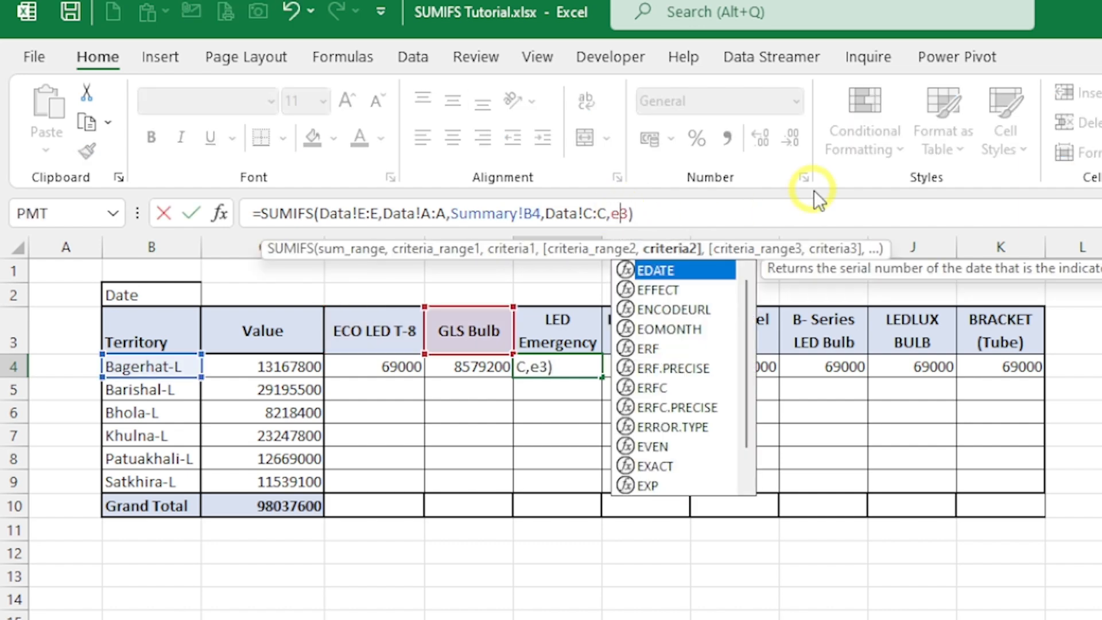
key("BackSpace")
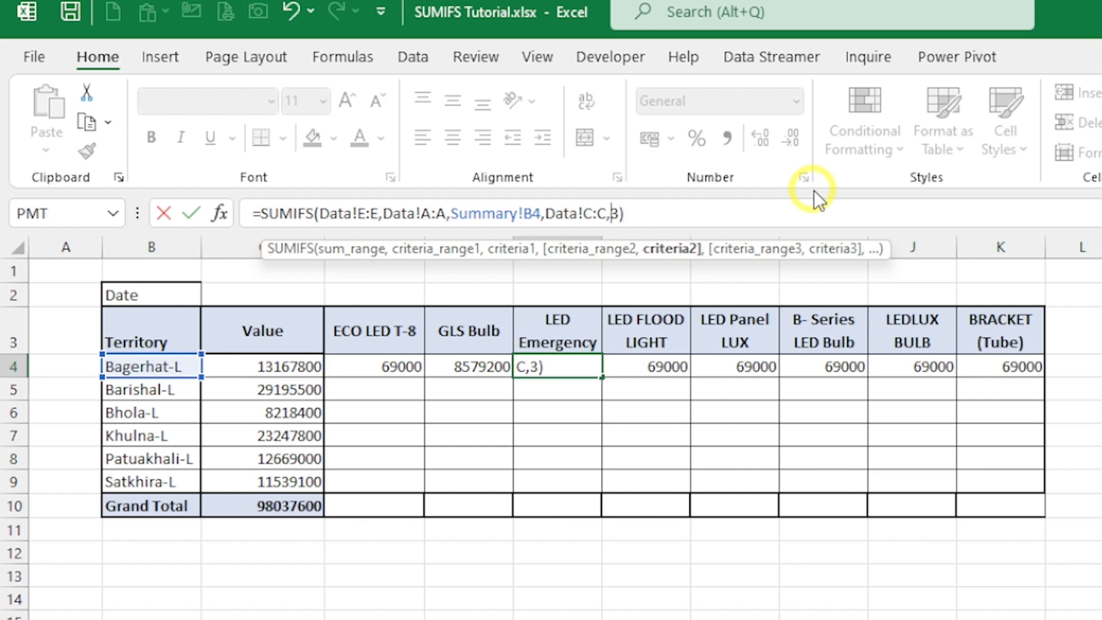
type("g")
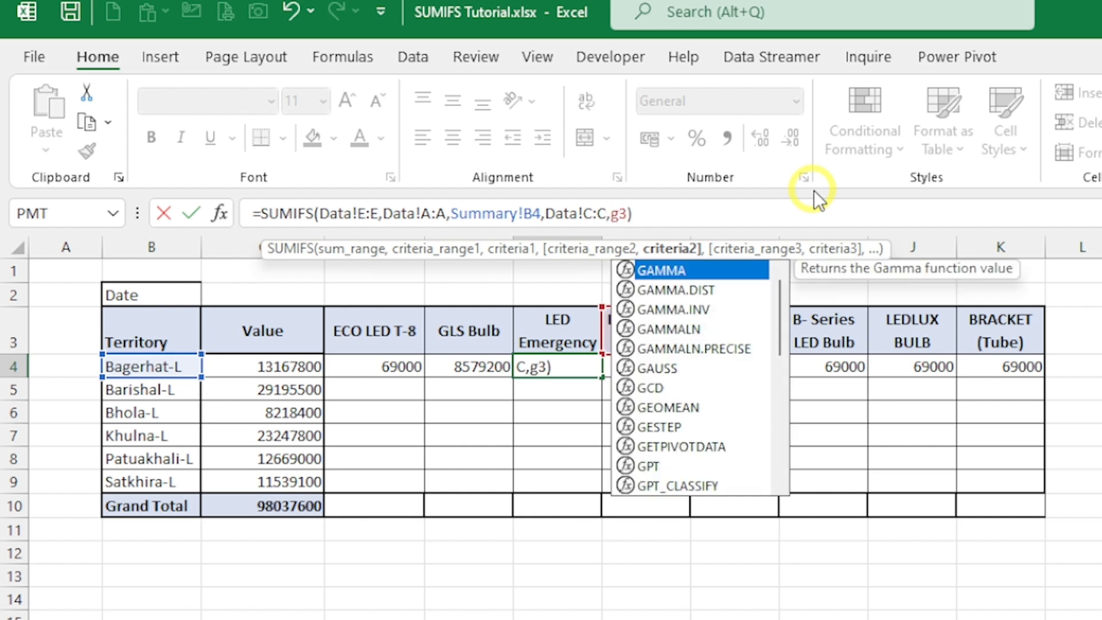
key("ctrl+Return")
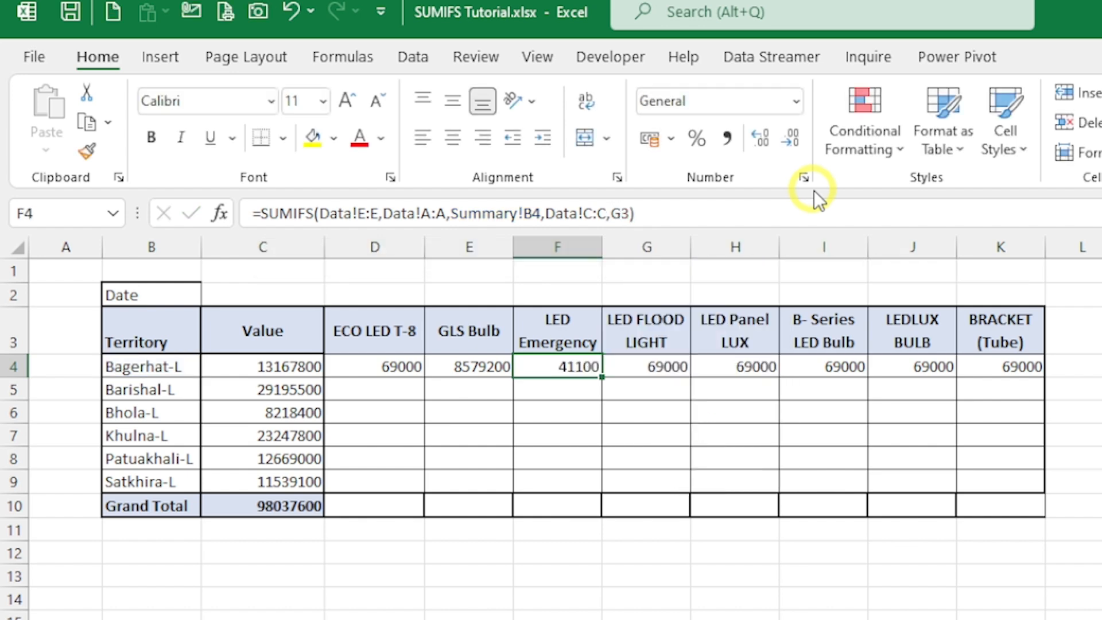
Set the product criterion in the LED Emergency formula in F4 to its own header cell F3
left_click(621, 209)
key("BackSpace")
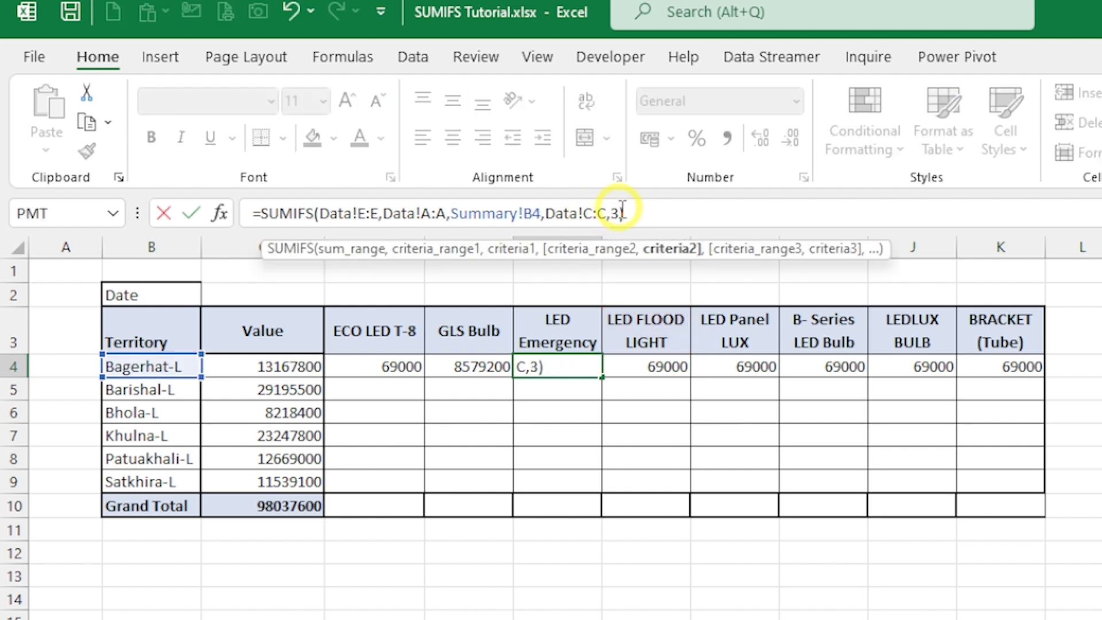
type("F")
key("ctrl+Return")
Change the product criterion in the LED FLOOD LIGHT formula in G4 to header cell G3
key("Right")
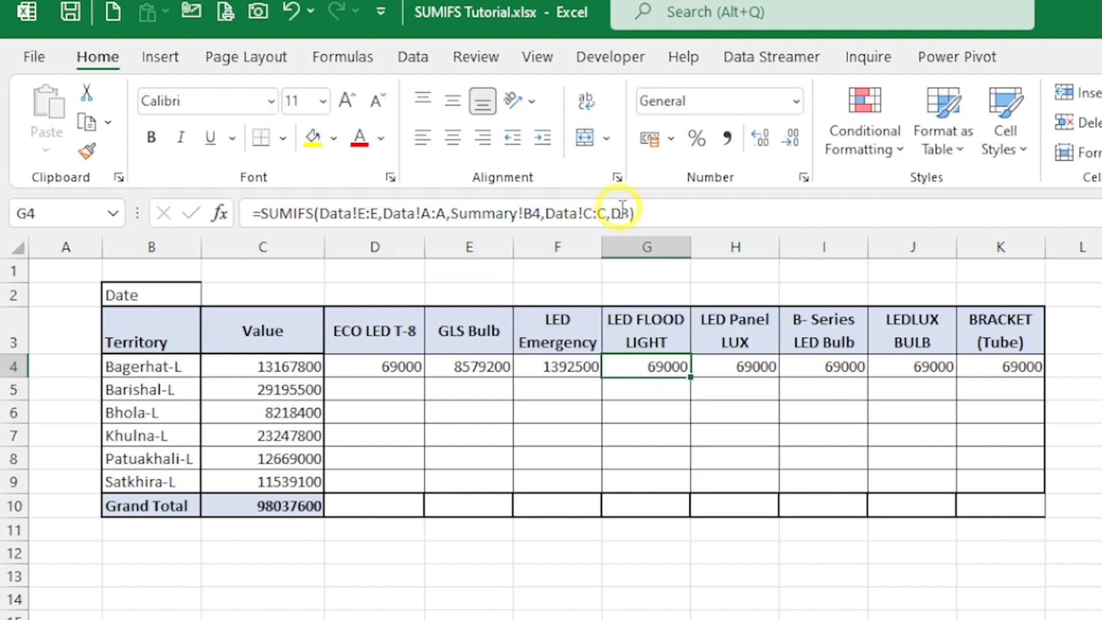
left_click(622, 209)
key("BackSpace")
type("g")
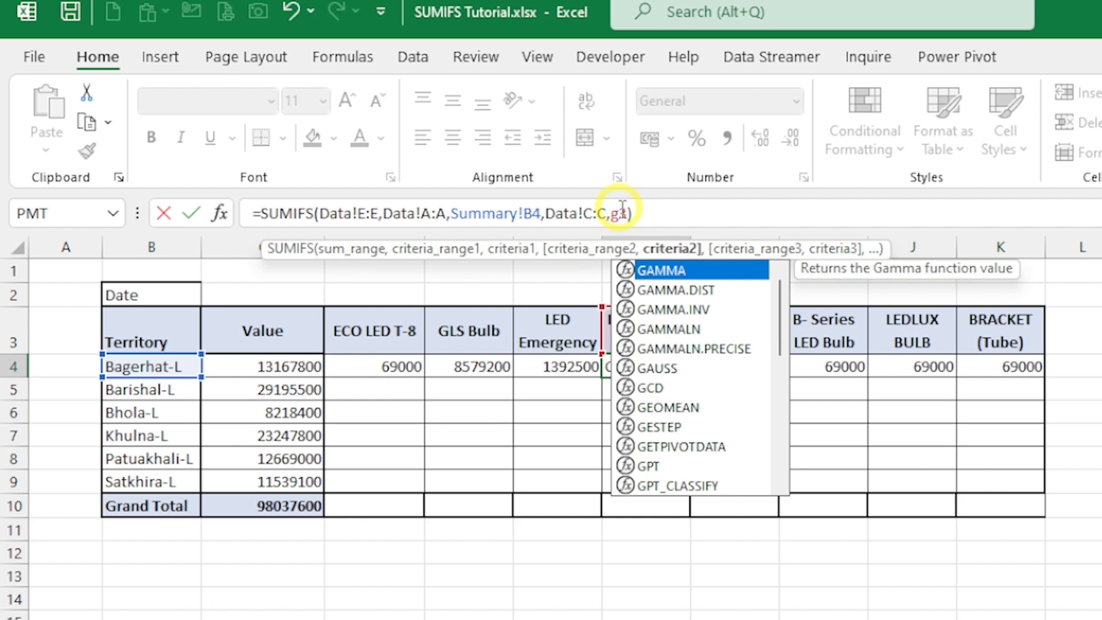
key("ctrl+Return")
Change the product criterion in the LED Panel LUX formula in H4 to header cell H3
key("Right")
left_click(621, 210)
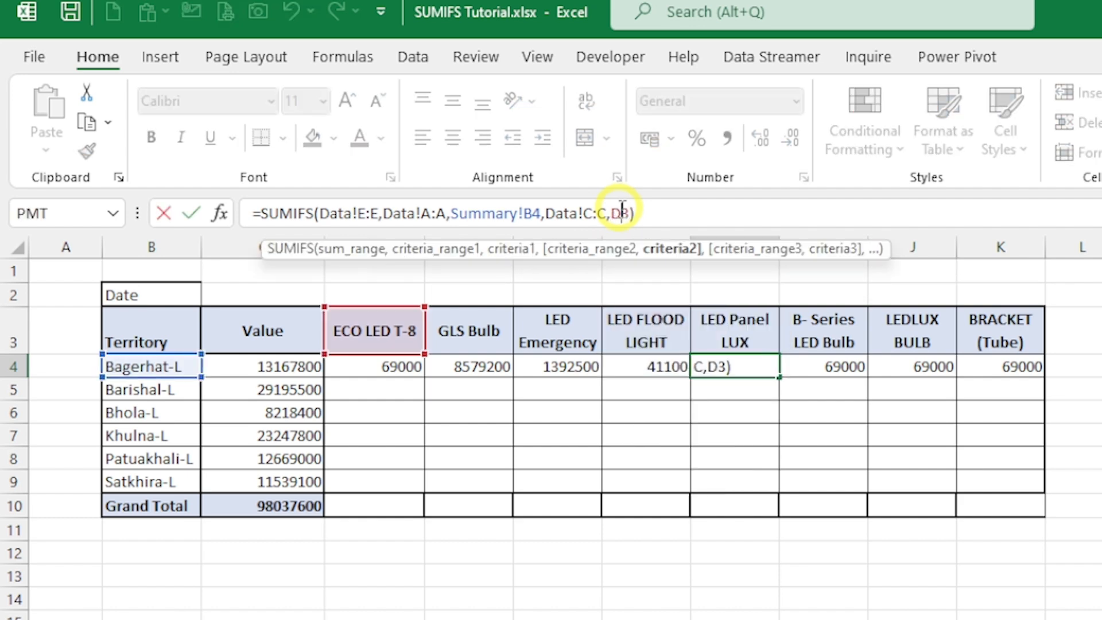
key("BackSpace")
type("h")
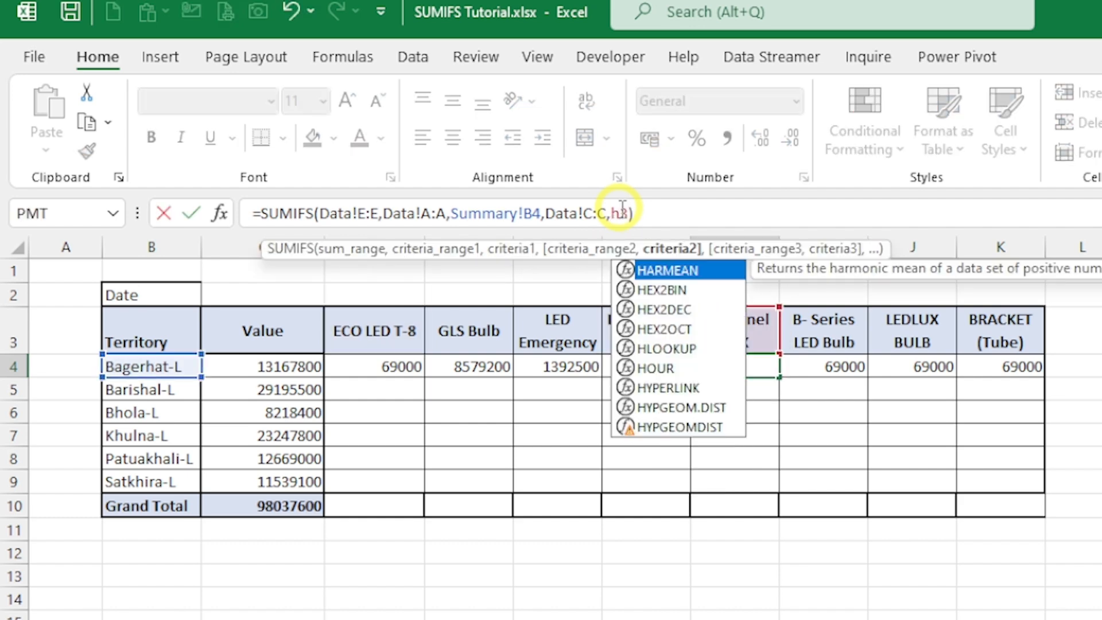
key("ctrl+Return")
Change the product criterion in the B-Series LED Bulb formula in I4 to header cell I3
key("Right")
left_click(621, 210)
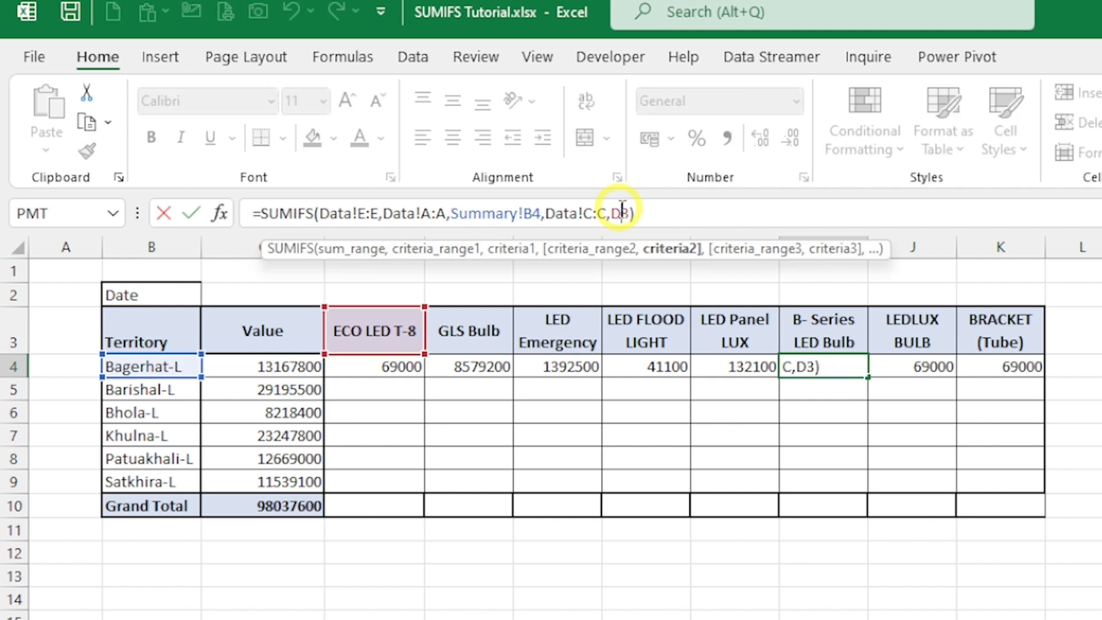
key("BackSpace")
type("i")
key("ctrl+Return")
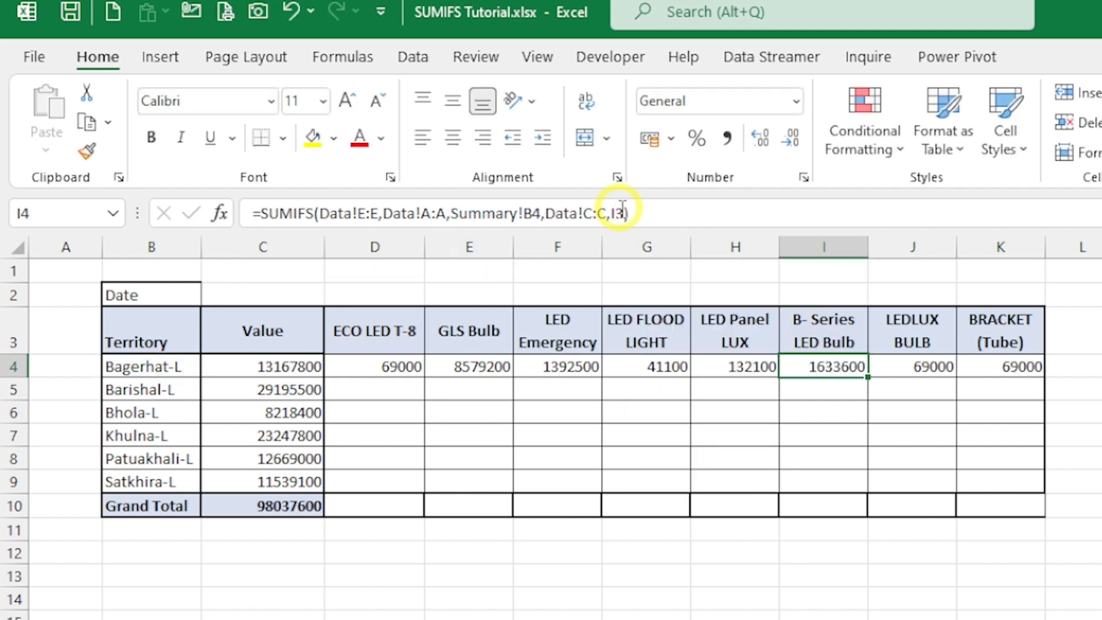
Change the product criterion in the LEDLUX BULB formula in J4 to header cell J3
key("Right")
left_click(622, 210)
key("BackSpace")
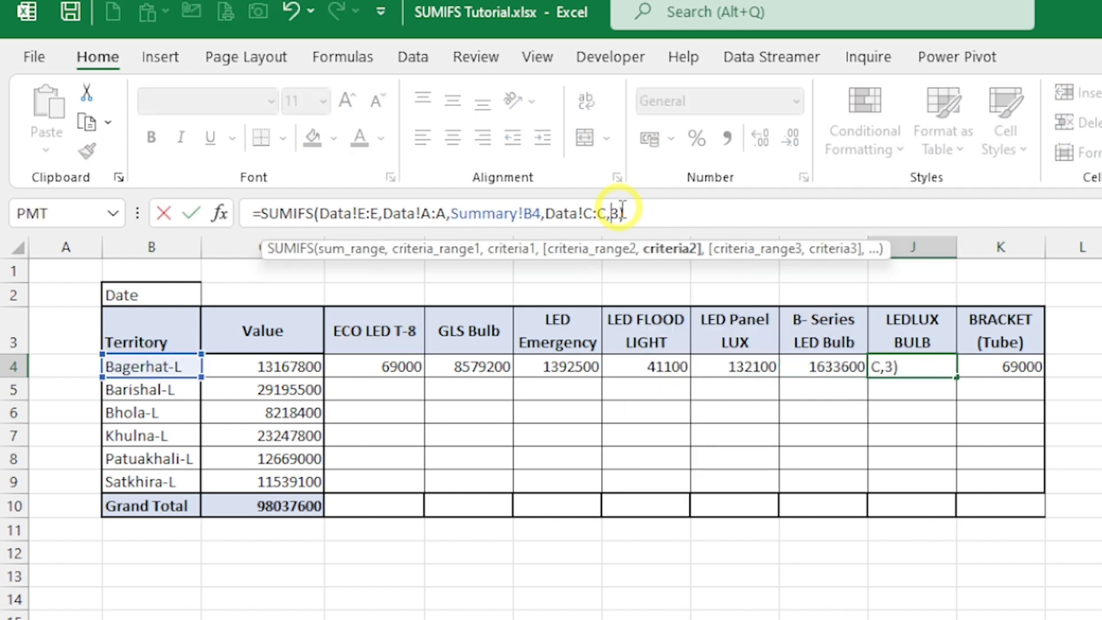
type("j")
key("ctrl+Return")
Change the product criterion in the BRACKET (Tube) formula in K4 to the absolute header reference $K$3
key("Right")
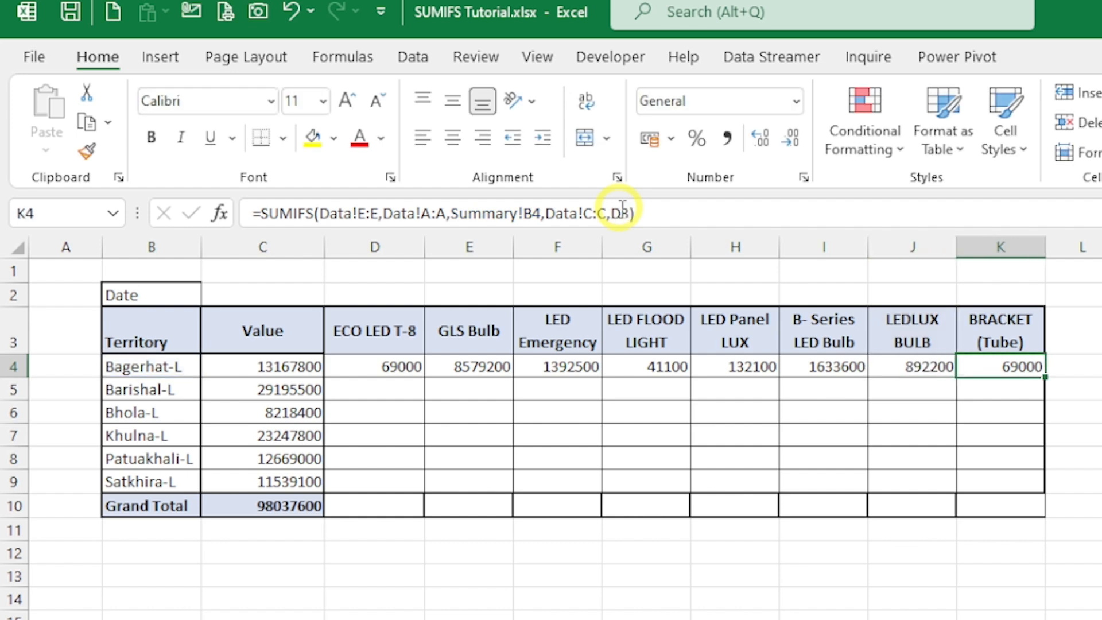
left_click(621, 210)
key("BackSpace")
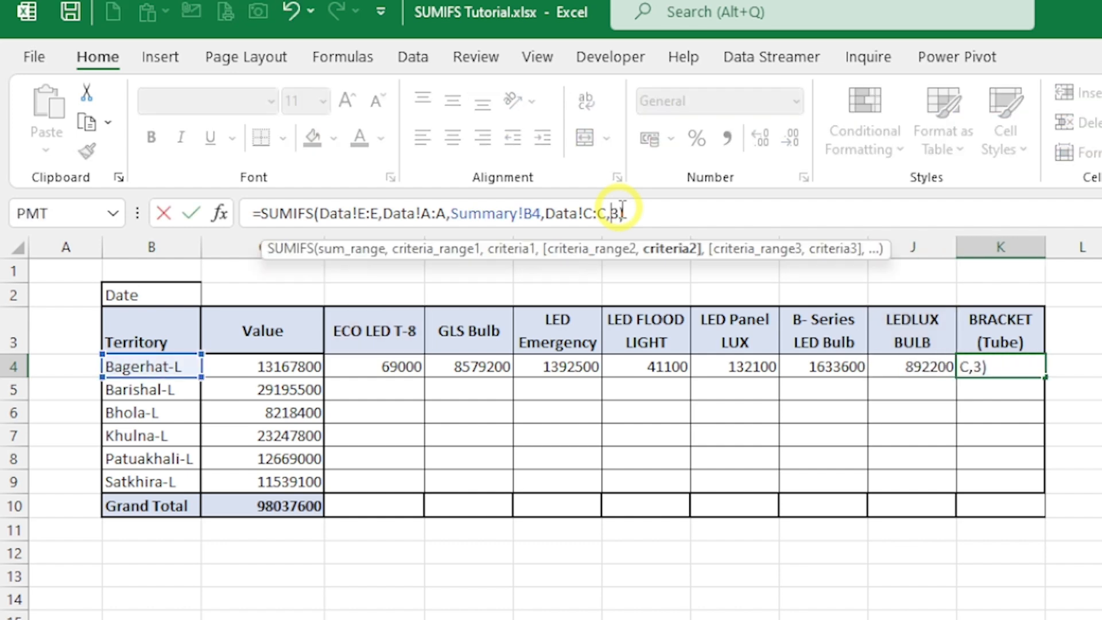
type("k")
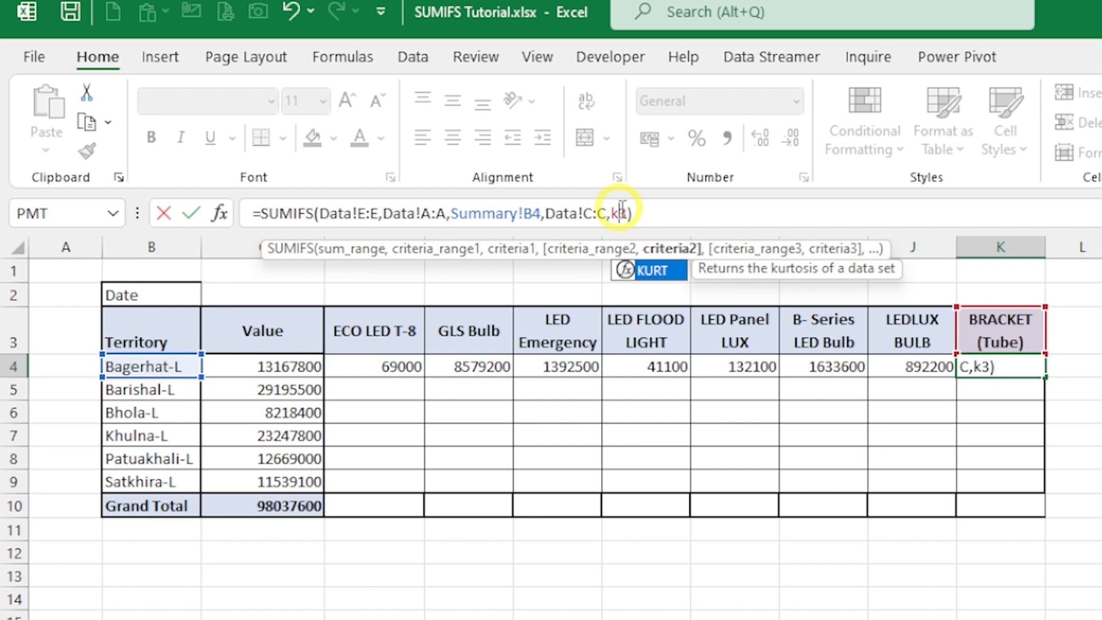
key("F4")
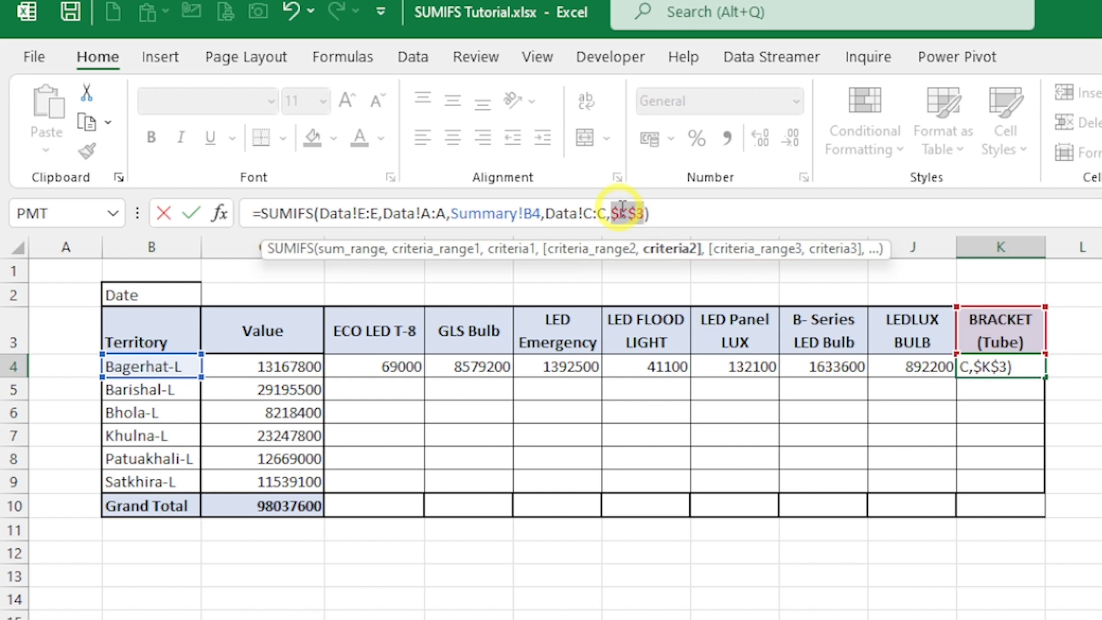
key("ctrl+Return")
Make the product criteria absolute in the J4 and I4 formulas, as $J$3 and $I$3
key("Left")
left_click(623, 207)
key("F4")
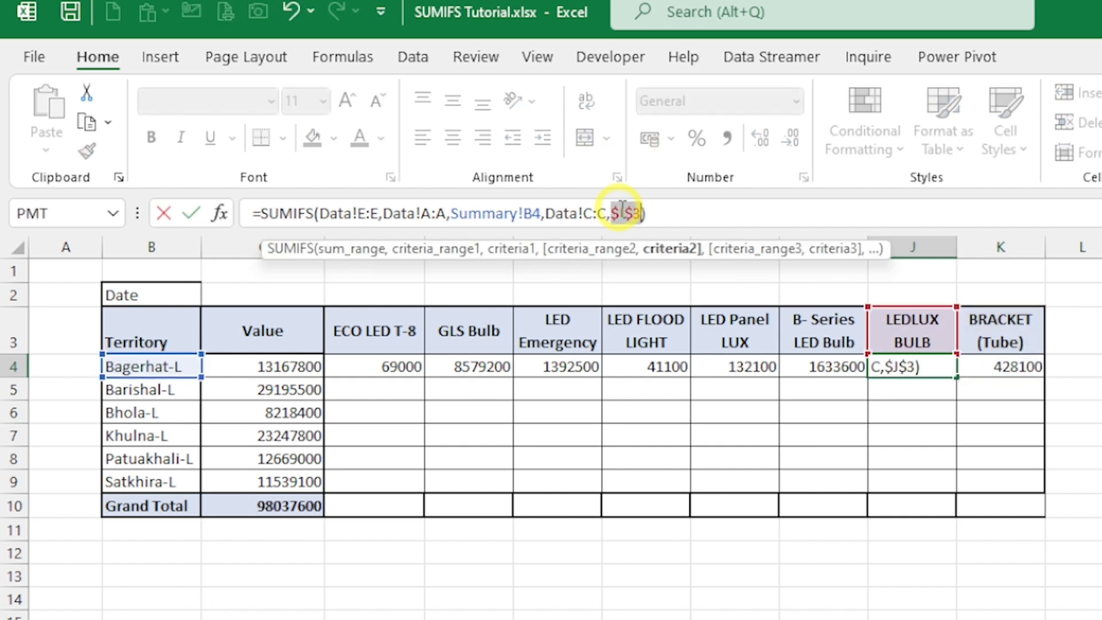
key("ctrl+Return")
key("Left")
left_click(623, 208)
key("F4")
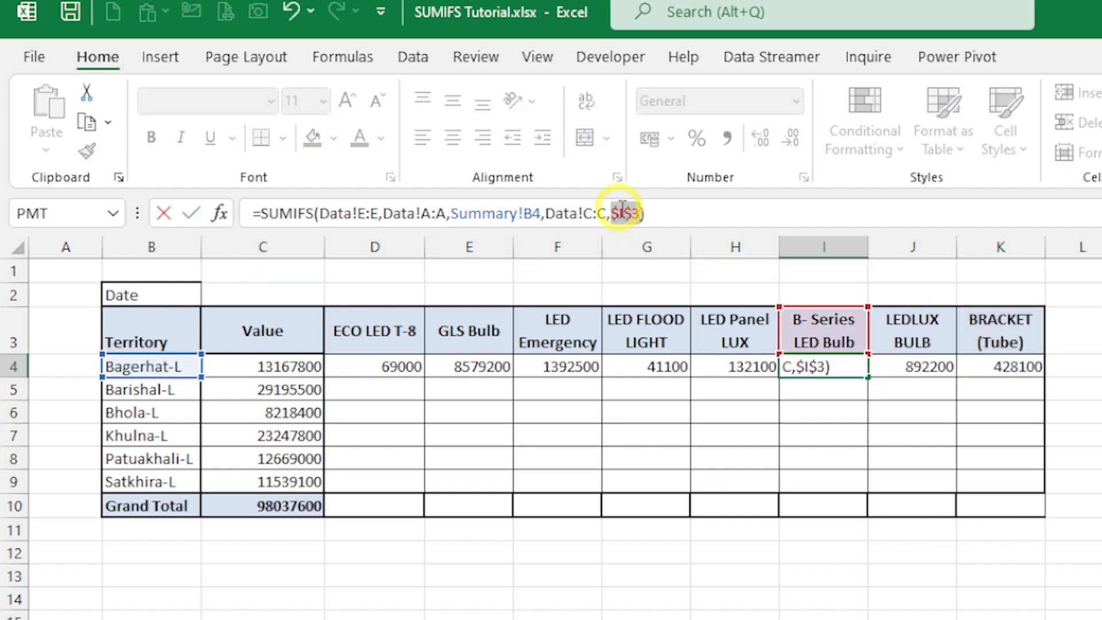
key("ctrl+Return")
Make the product criteria absolute in the H4 and G4 formulas, as $H$3 and $G$3
key("Left")
left_click(621, 207)
key("F4")
key("ctrl+Return")
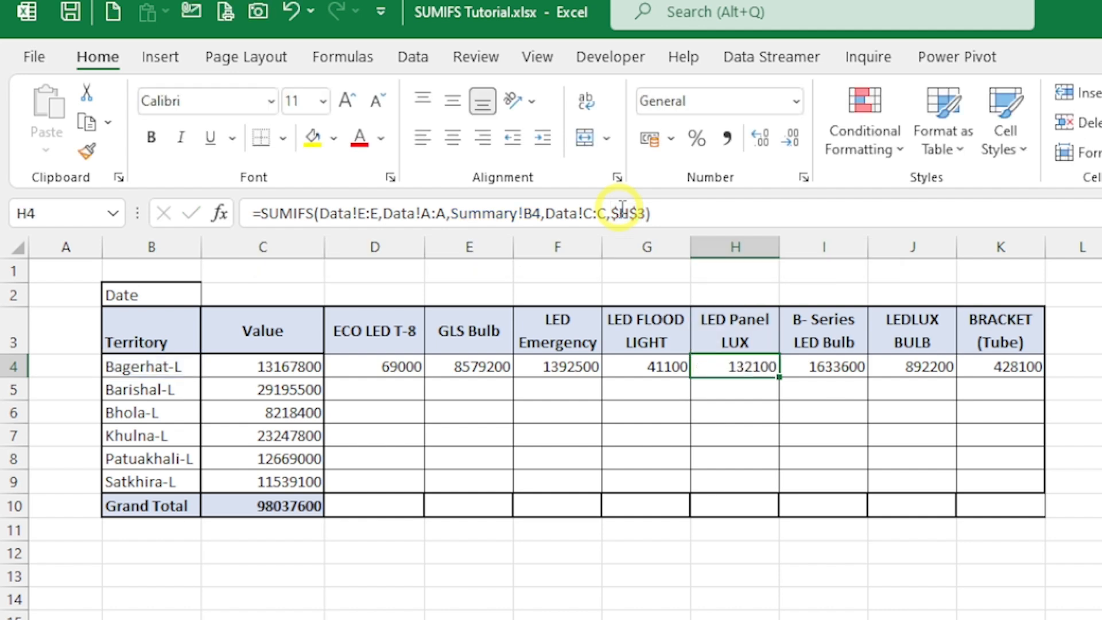
key("Left")
left_click(622, 207)
key("F4")
key("ctrl+Return")
Make the product criteria absolute in the F4 and E4 formulas, as $F$3 and $E$3
key("Left")
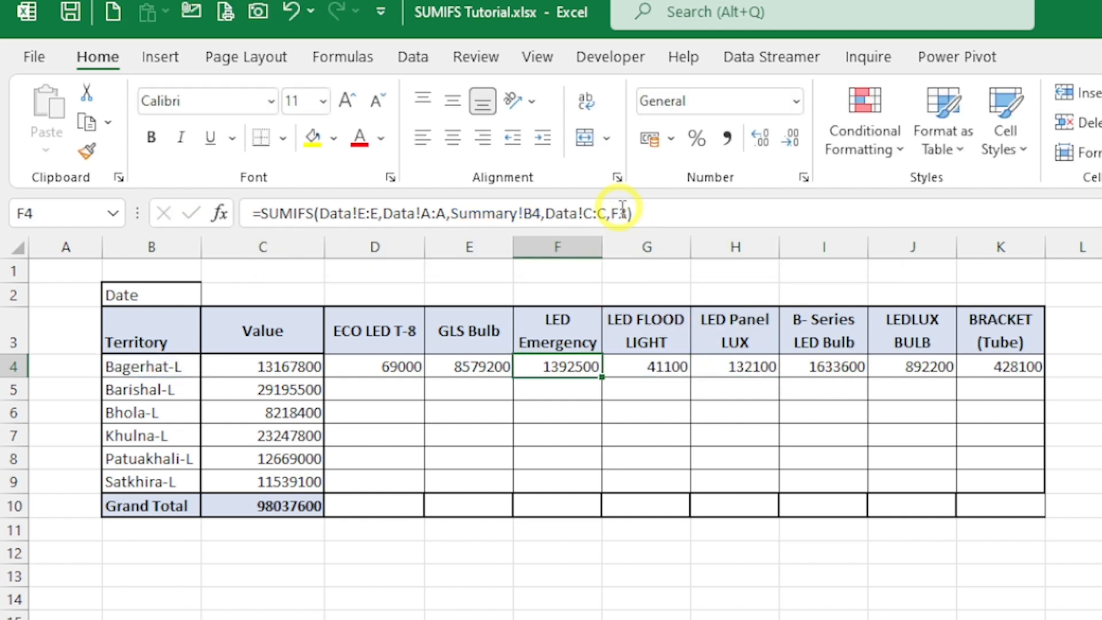
left_click(621, 208)
key("F4")
key("ctrl+Return")
key("Left")
left_click(621, 208)
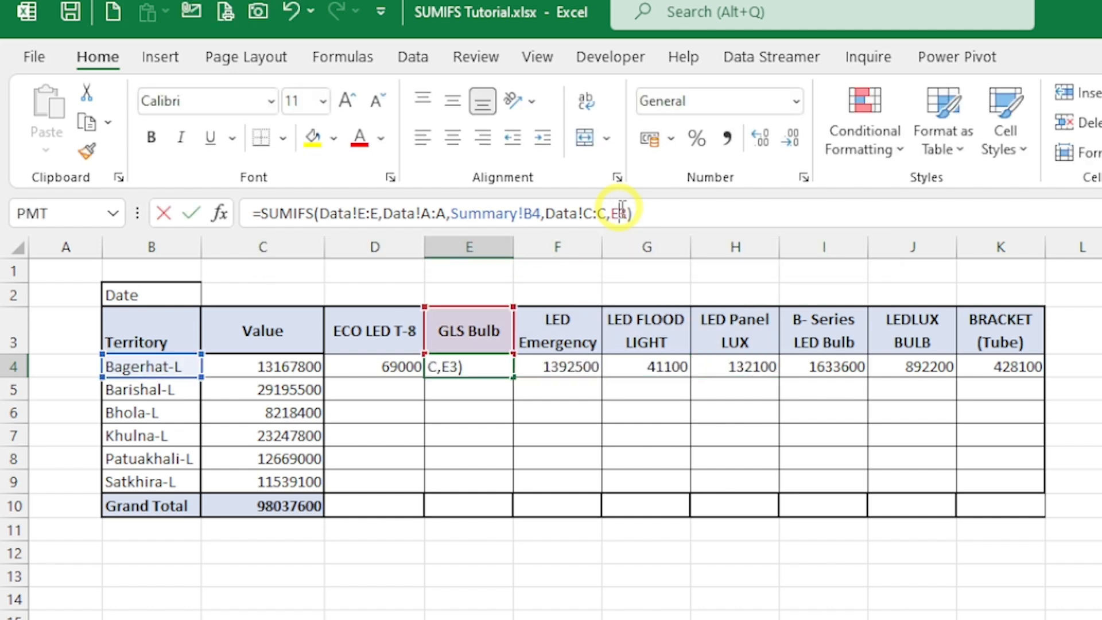
key("F4")
key("ctrl+Return")
Make the product criterion absolute in the ECO LED T-8 formula in D4, as $D$3
key("Left")
left_click(621, 208)
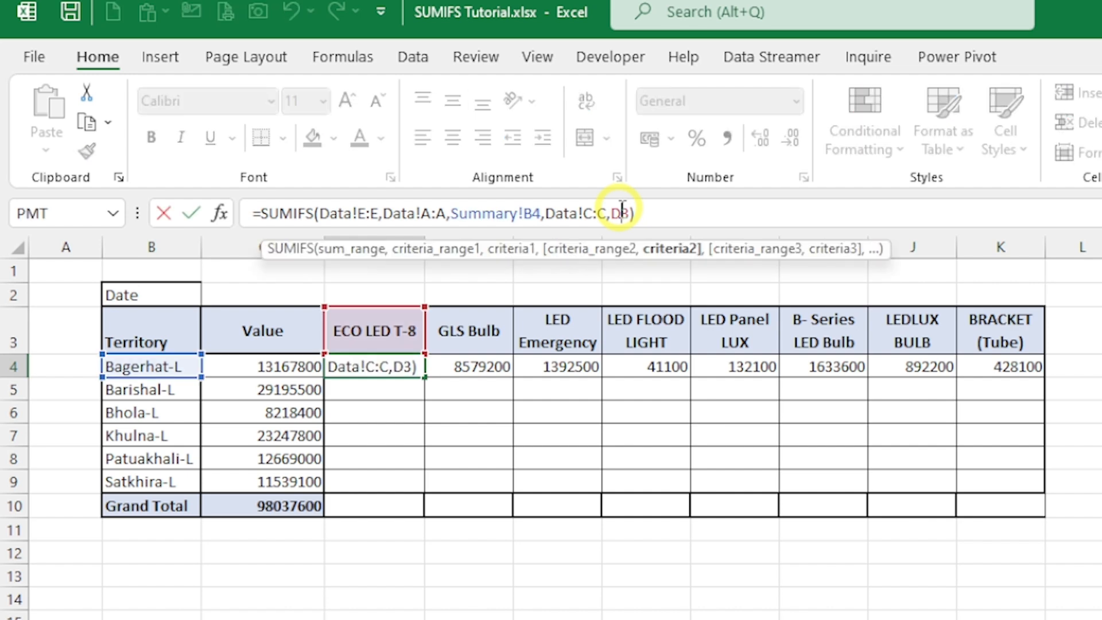
key("F4")
key("ctrl+Return")
key("Right")
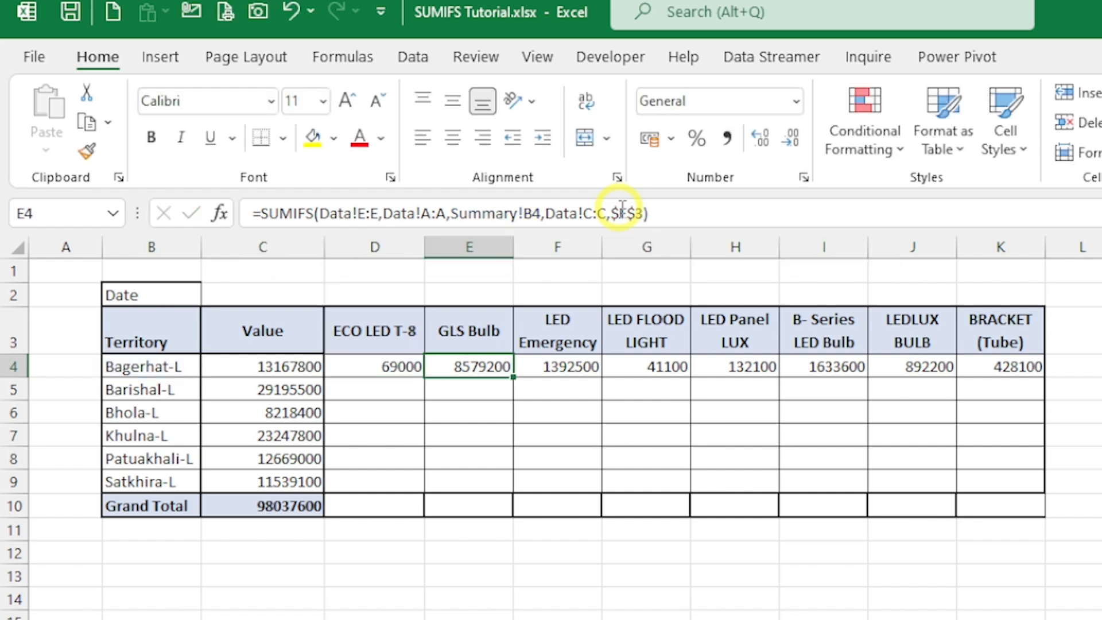
Copy the product formulas in D4:K4 down through row 9 for all the remaining territories
key("Left")
key("shift+Right")
key("shift+Right")
key("shift+Right")
key("shift+Right")
key("shift+Right")
key("shift+Right")
key("shift+Right")
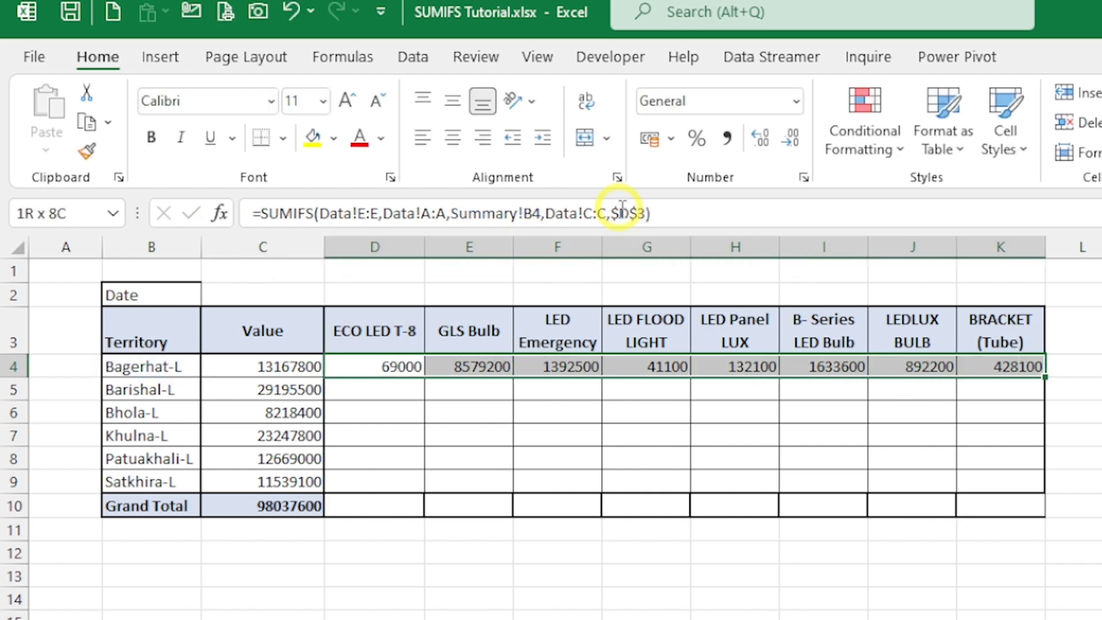
key("ctrl+c")
key("shift+Down")
key("shift+Down")
key("shift+Down")
key("shift+Down")
key("shift+Down")
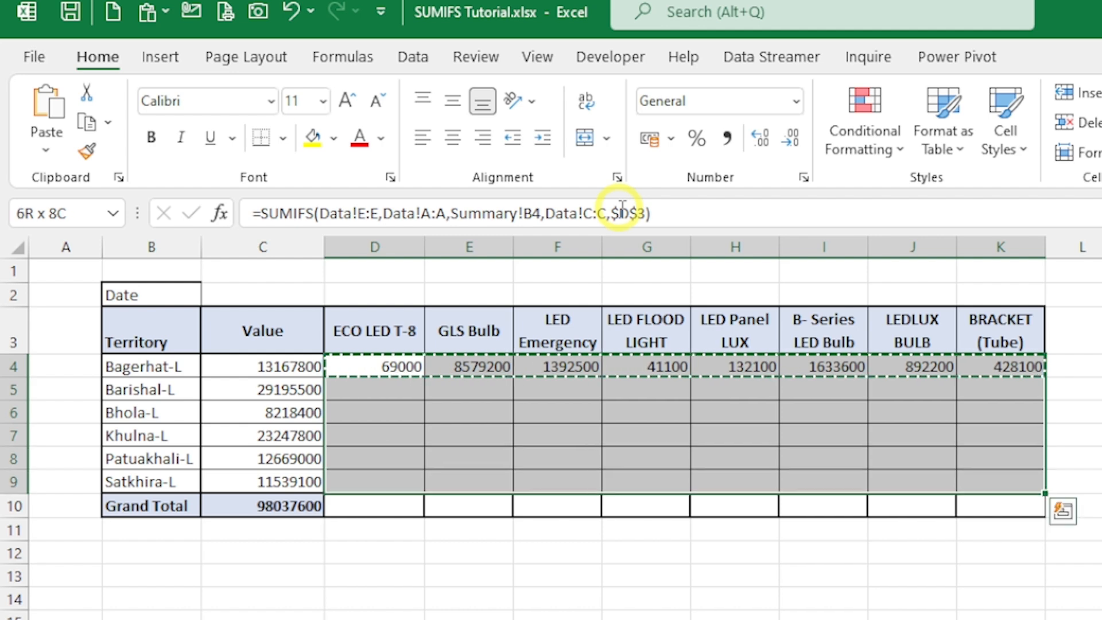
key("Return")
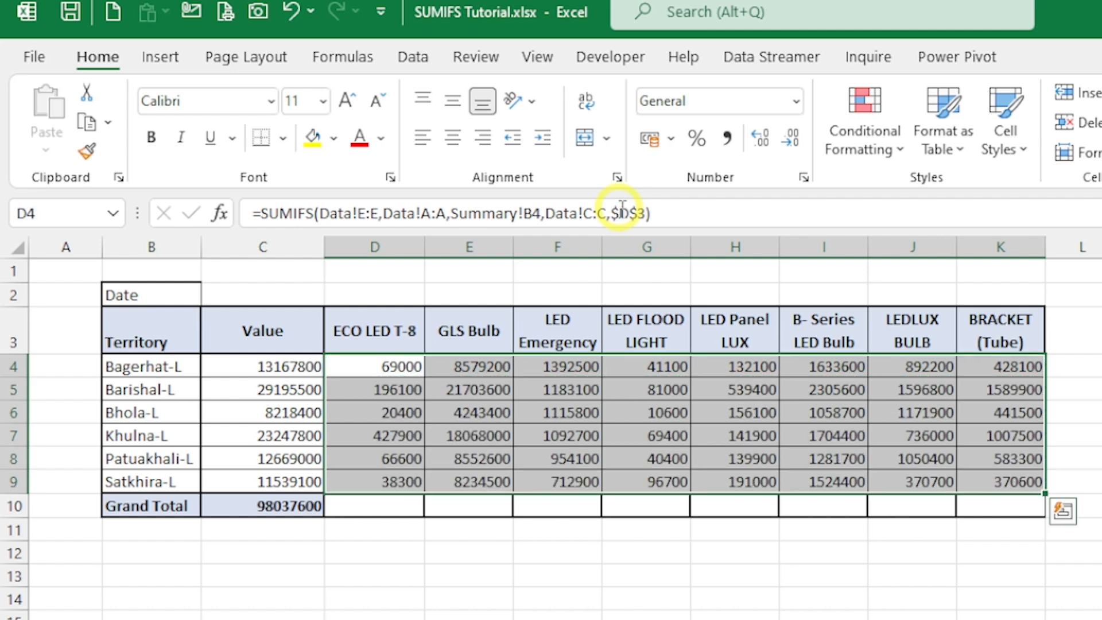
left_click(700, 418)
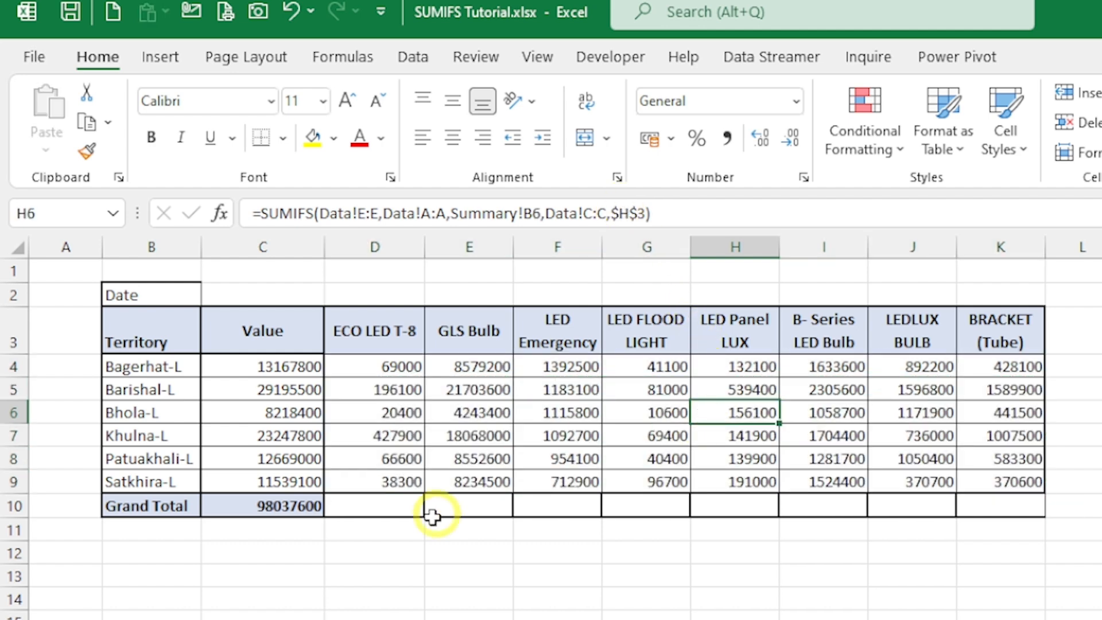
Copy the Grand Total SUM formula in C10 of the Value column
left_click(296, 510)
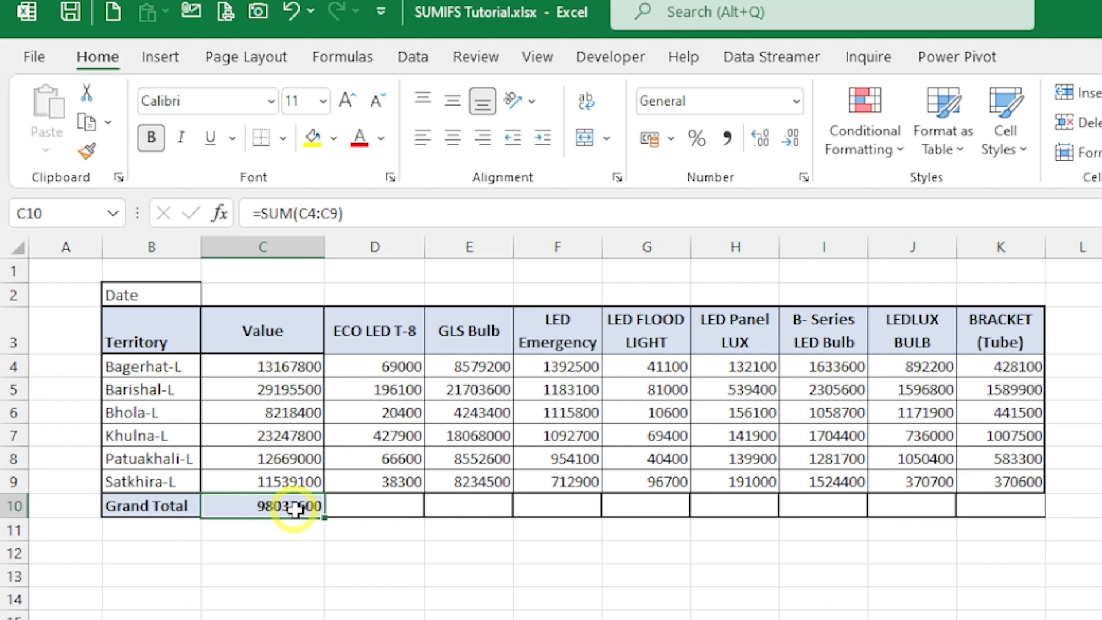
key("ctrl+c")
key("ctrl+shift+Right")
key("ctrl+shift+Left")
key("shift+Right")
key("shift+Right")
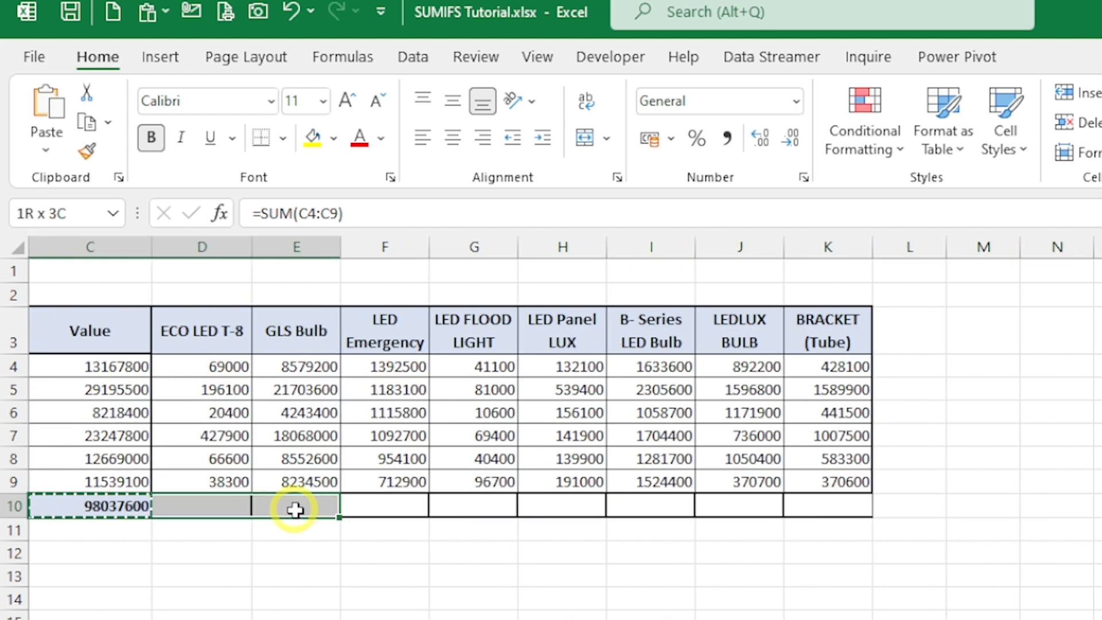
key("shift+Right")
key("shift+Right")
key("shift+Right")
key("shift+Right")
key("shift+Right")
key("shift+Right")
key("Left")
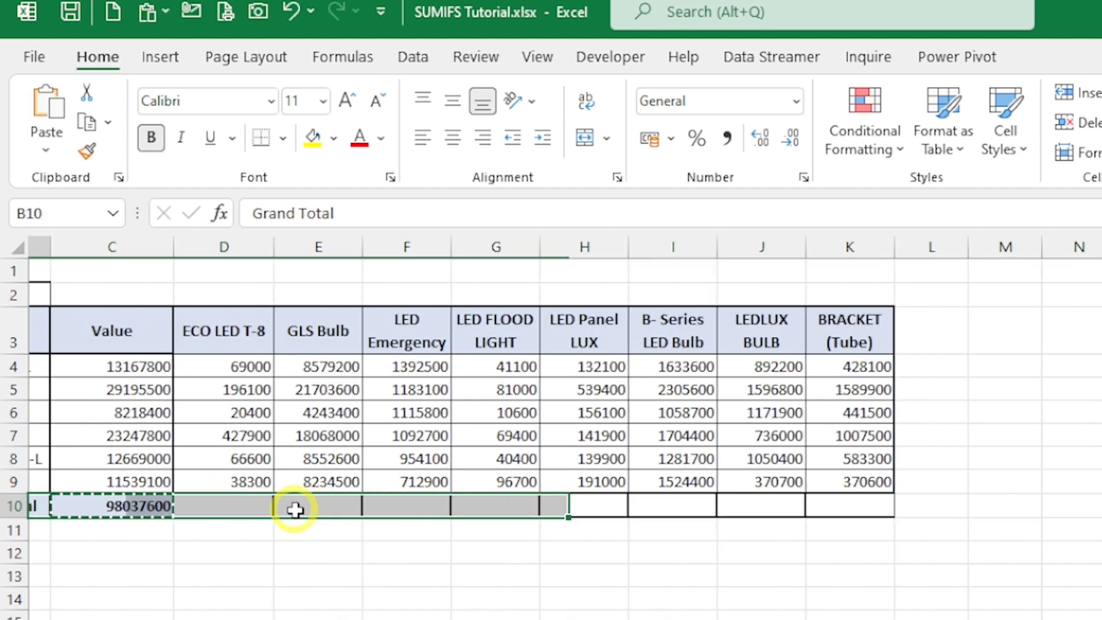
key("Left")
Paste the copied SUM formula across the Grand Total row, from C10 through K10
key("Right")
key("Right")
key("shift+Right")
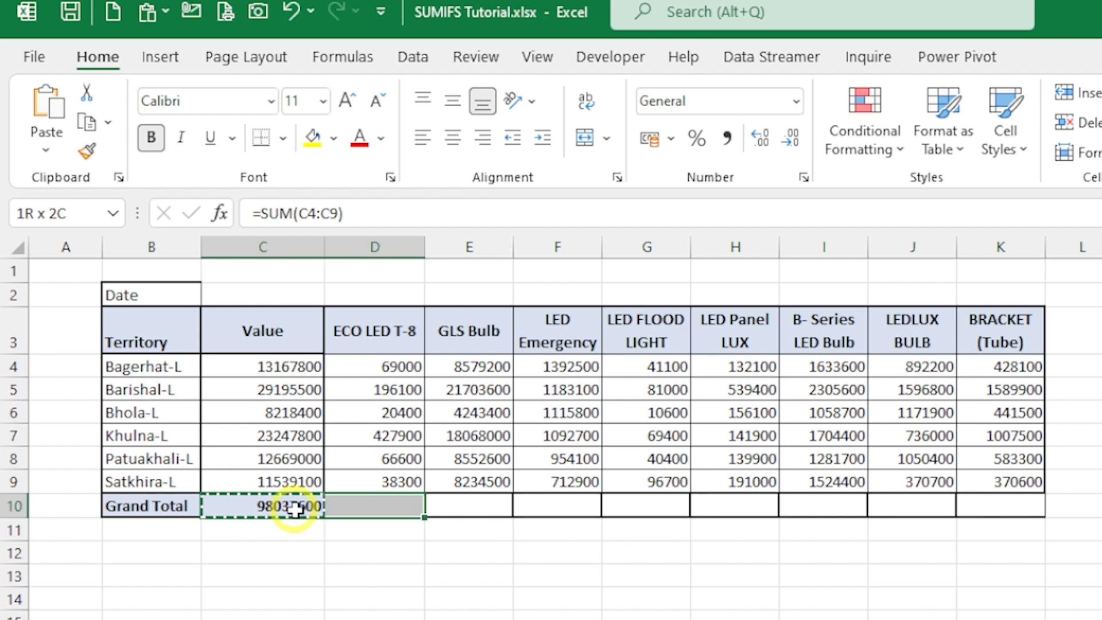
key("shift+Right")
key("shift+Right")
key("shift+Right")
key("shift+Right")
key("shift+Right")
key("shift+Right")
key("shift+Right")
key("ctrl+v")
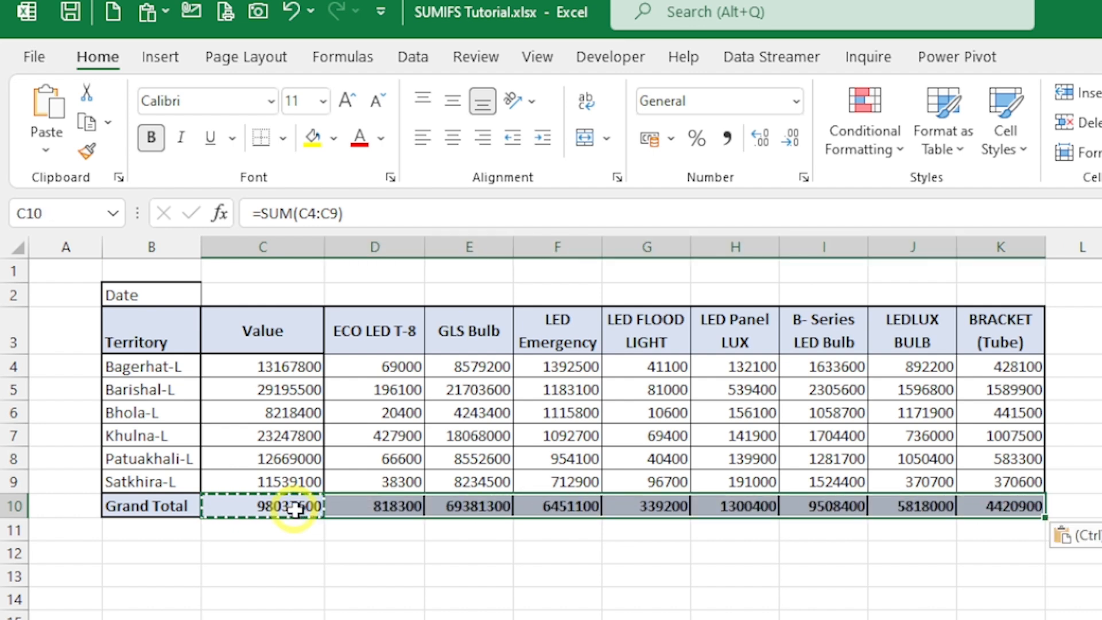
key("Left")
key("Right")
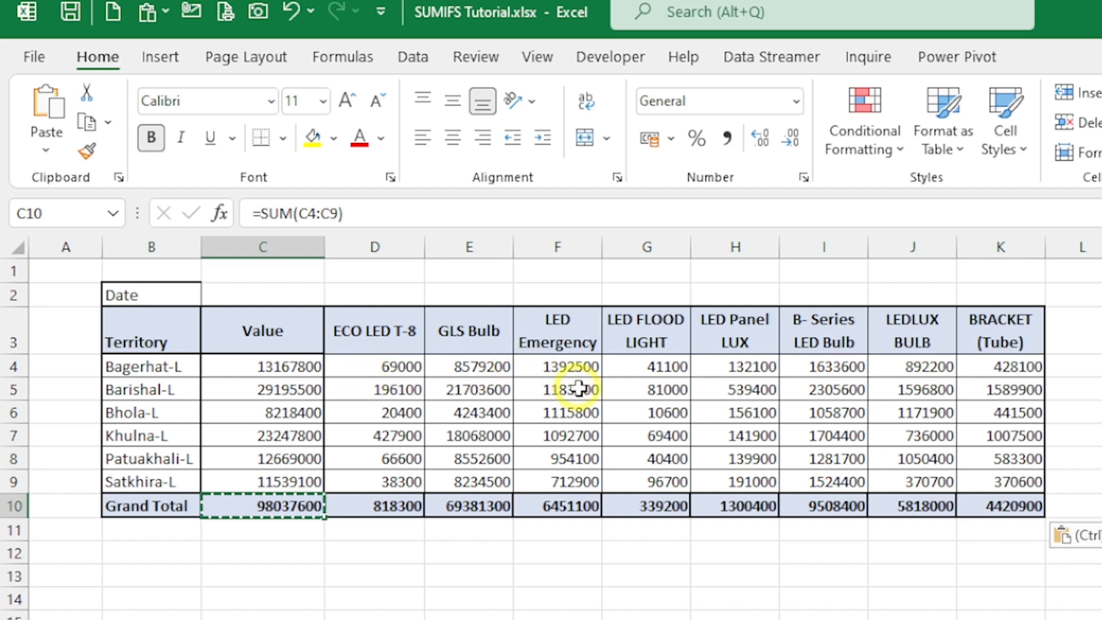
Examine the Order Date entries in column D of the Data sheet
left_click(505, 409)
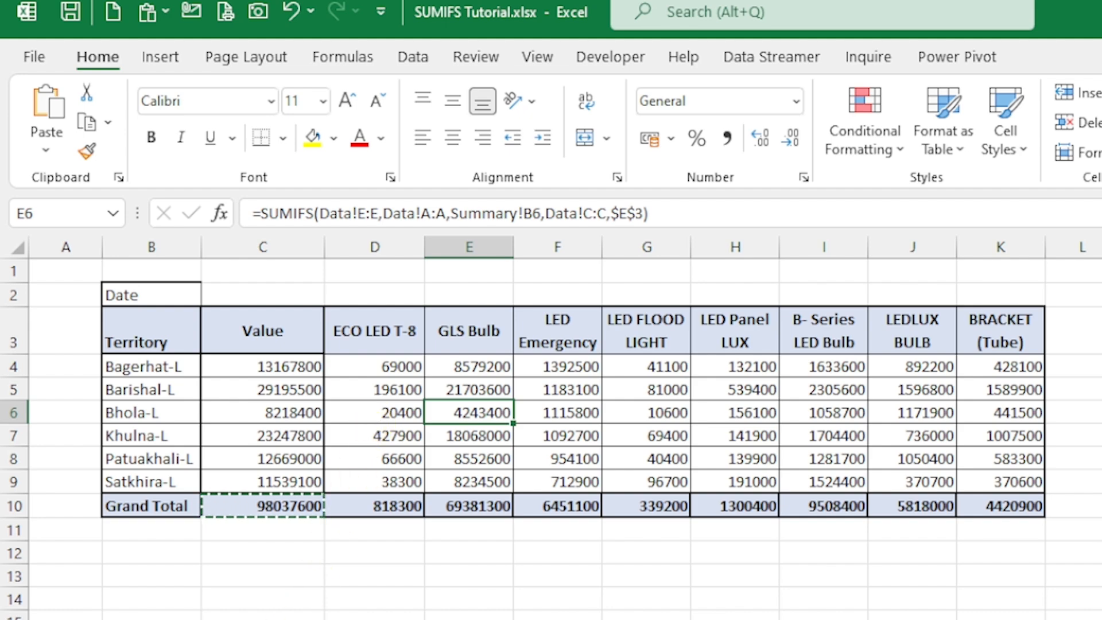
key("ctrl+Page_Up")
left_click(634, 346)
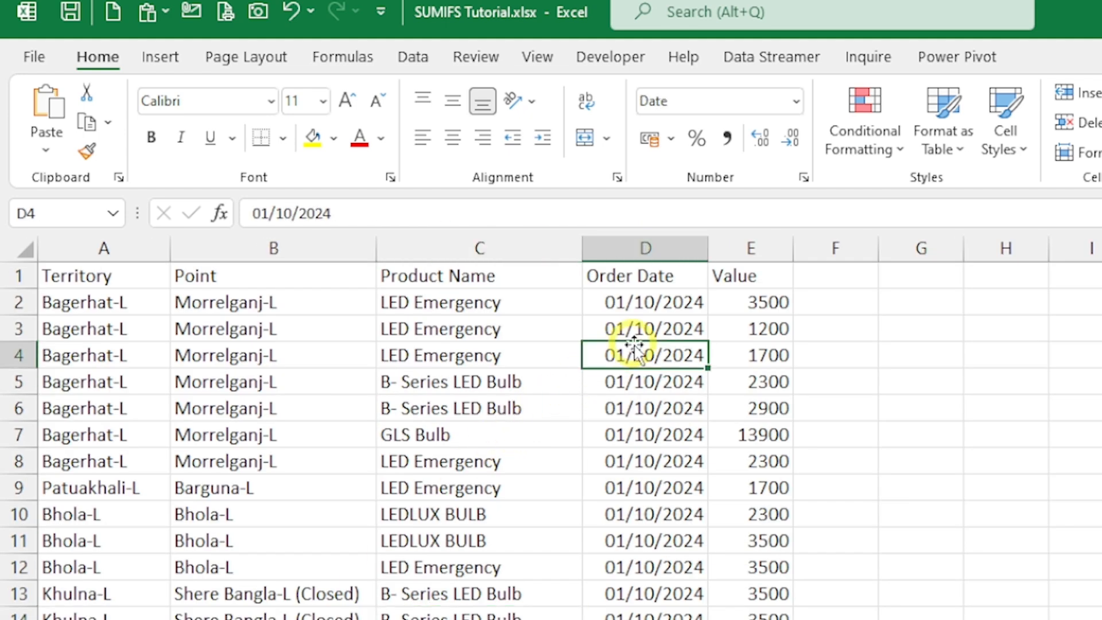
key("Down")
key("Down")
key("Down")
key("Down")
key("Down")
key("Down")
key("Down")
key("Down")
key("Down")
key("Down")
key("Down")
key("Down")
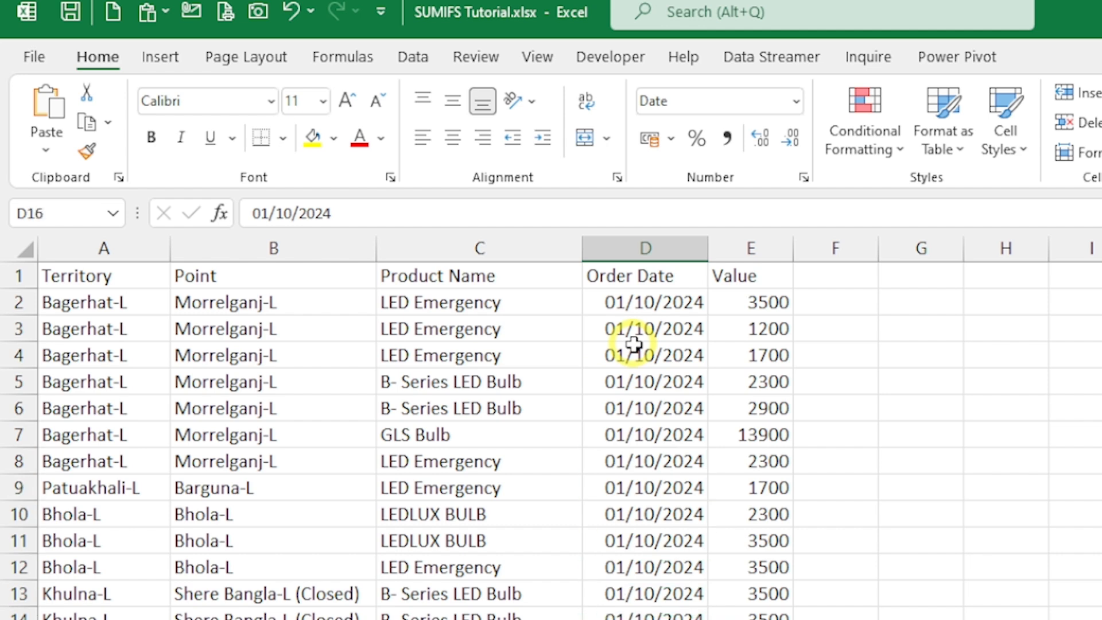
key("Down")
key("Down")
key("Down")
key("Down")
key("Down")
key("Down")
key("Down")
key("Down")
key("Down")
key("Down")
key("Down")
key("Down")
key("Down")
key("Down")
key("Down")
key("Down")
key("Down")
key("Down")
key("Down")
key("Down")
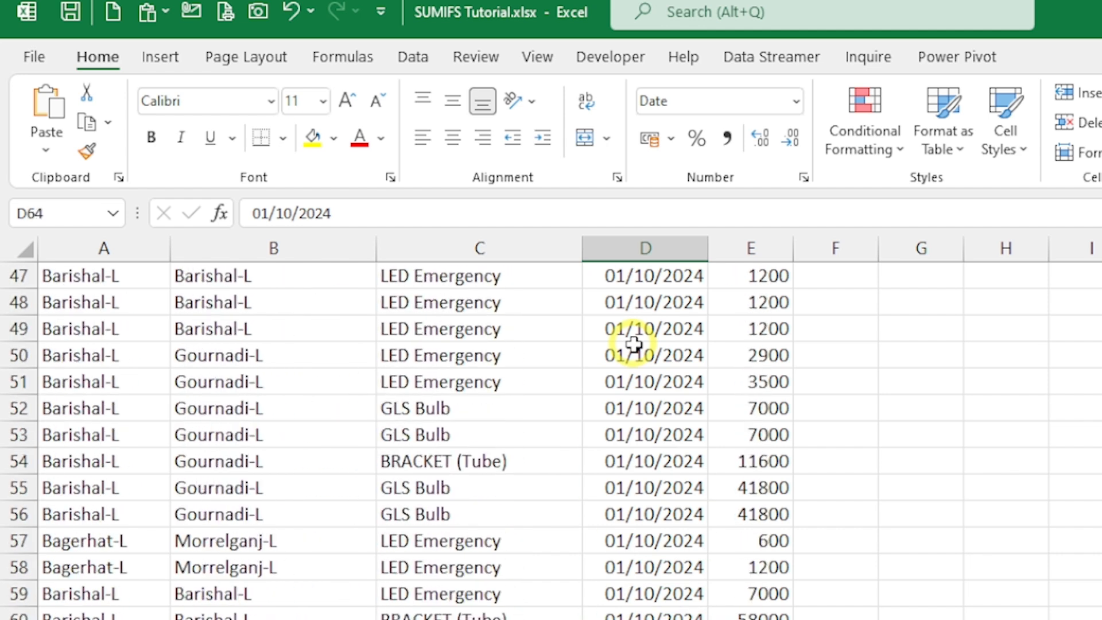
key("Down")
Copy the order date 01/10/2024 from D56 on the Data sheet into the Date cell C2 on the Summary sheet
key("ctrl+Page_Up")
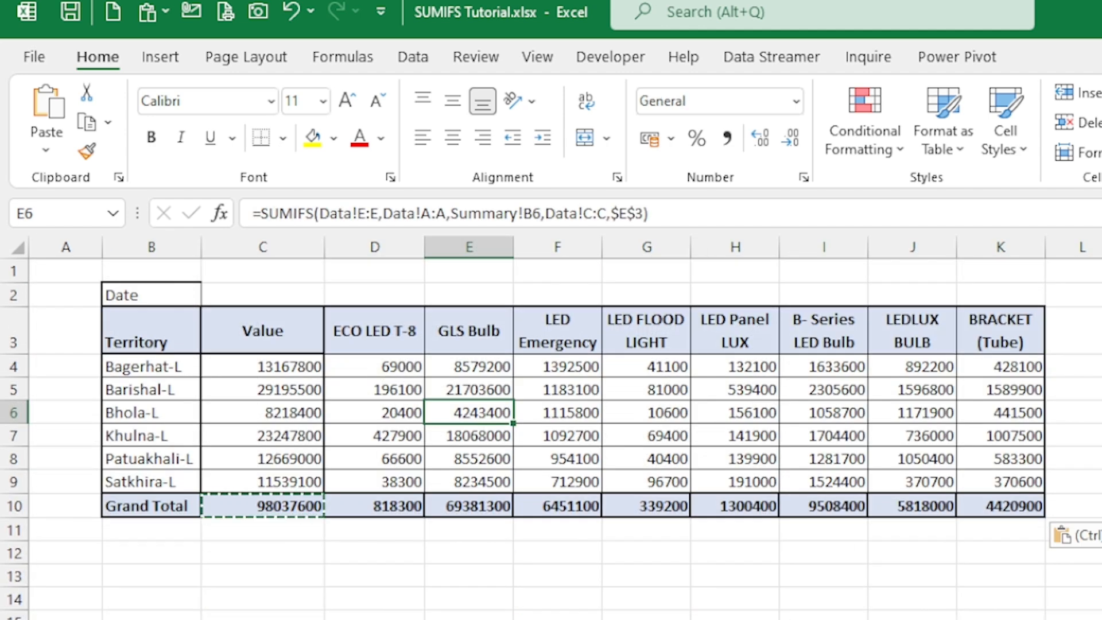
left_click(251, 290)
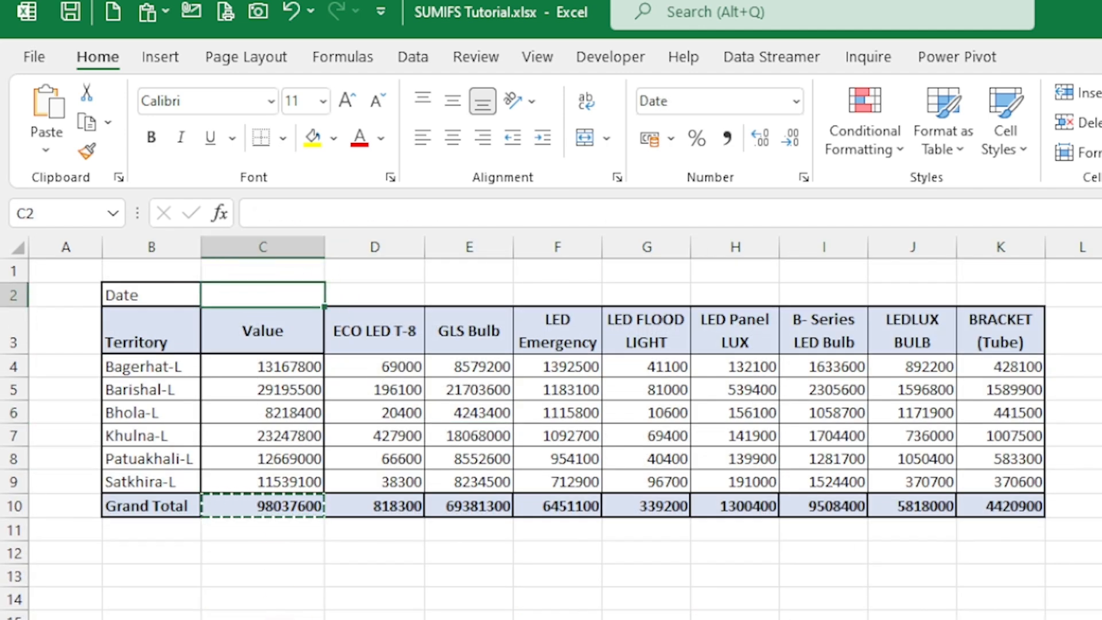
key("ctrl+Page_Down")
left_click(649, 486)
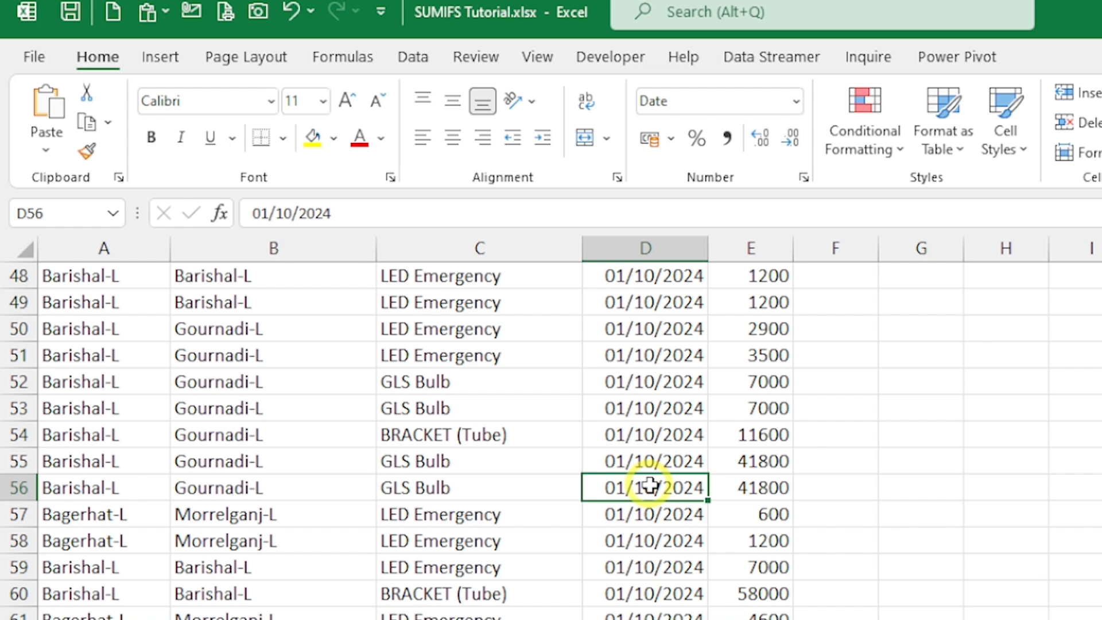
key("ctrl+c")
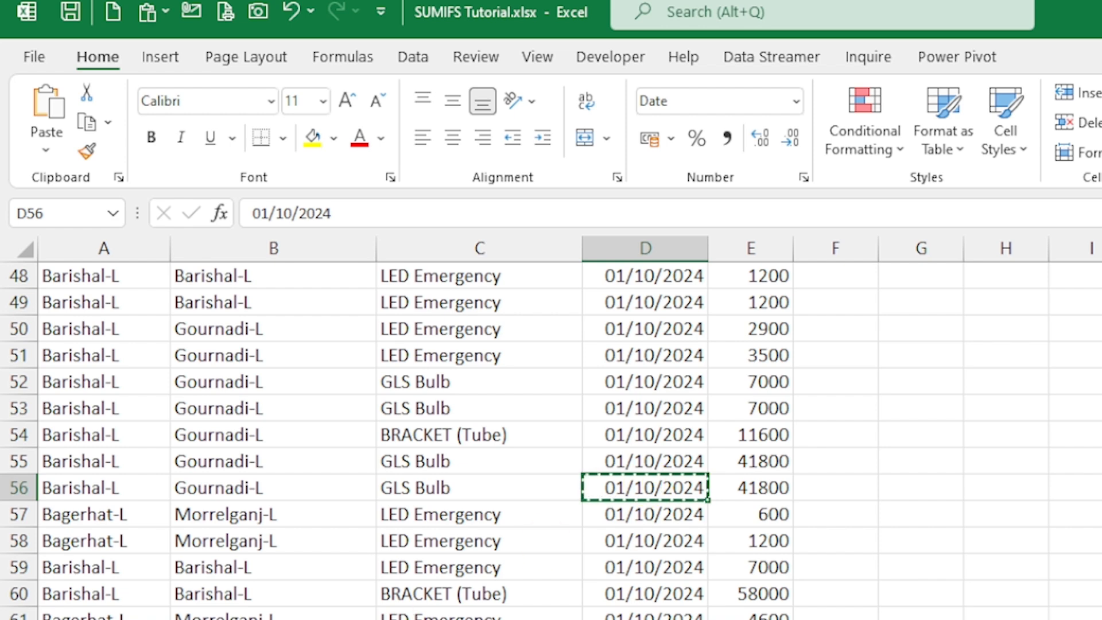
key("ctrl+Page_Up")
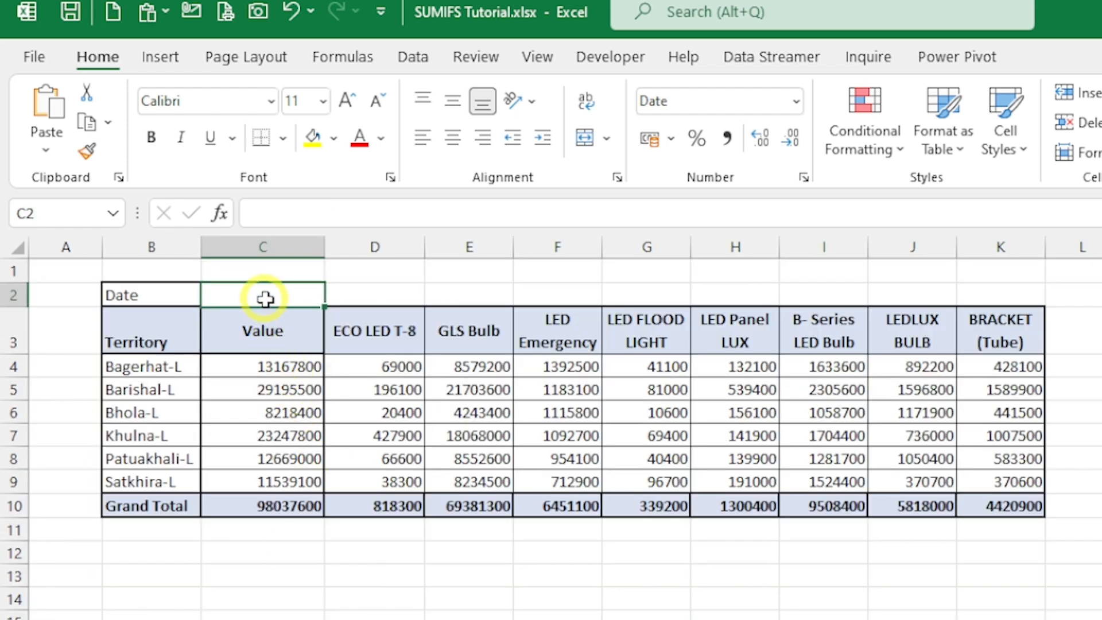
key("ctrl+v")
left_click(299, 384)
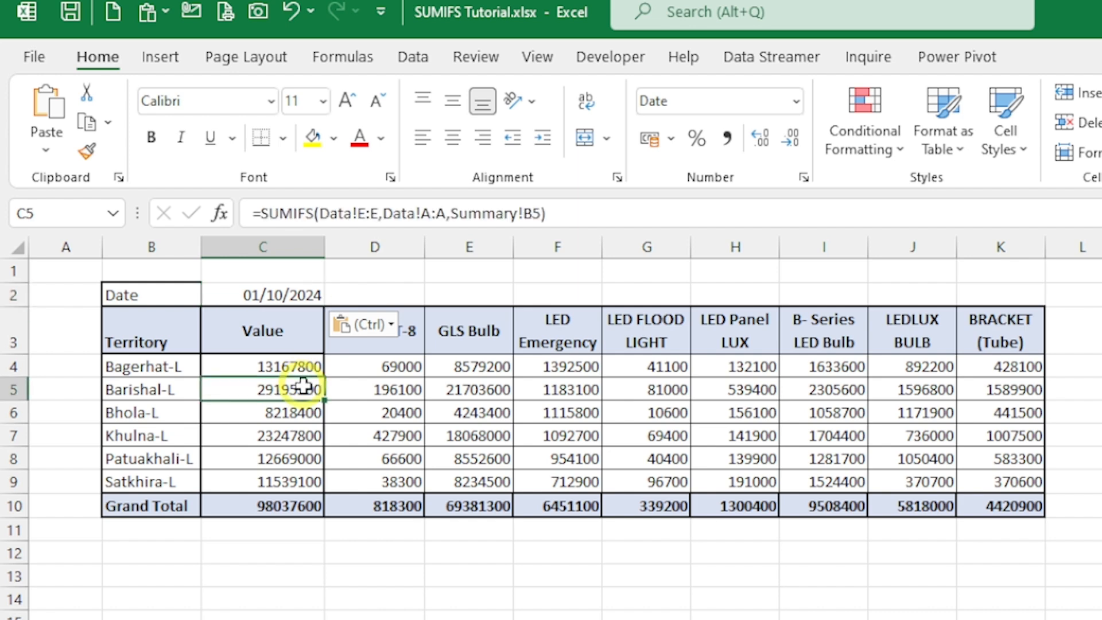
left_click(387, 365)
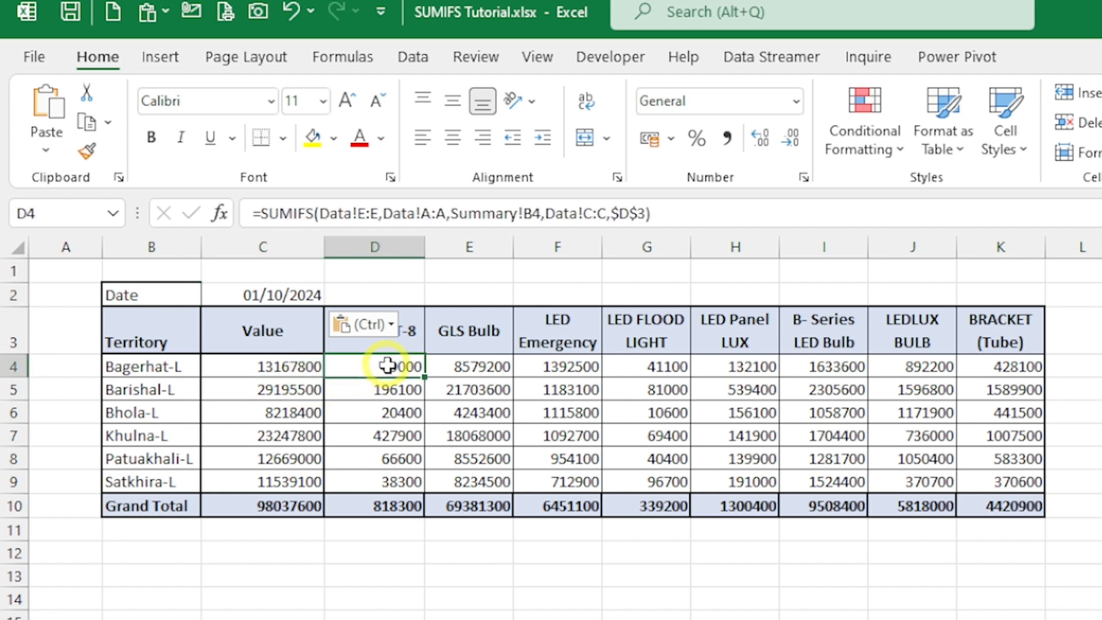
left_click(647, 213)
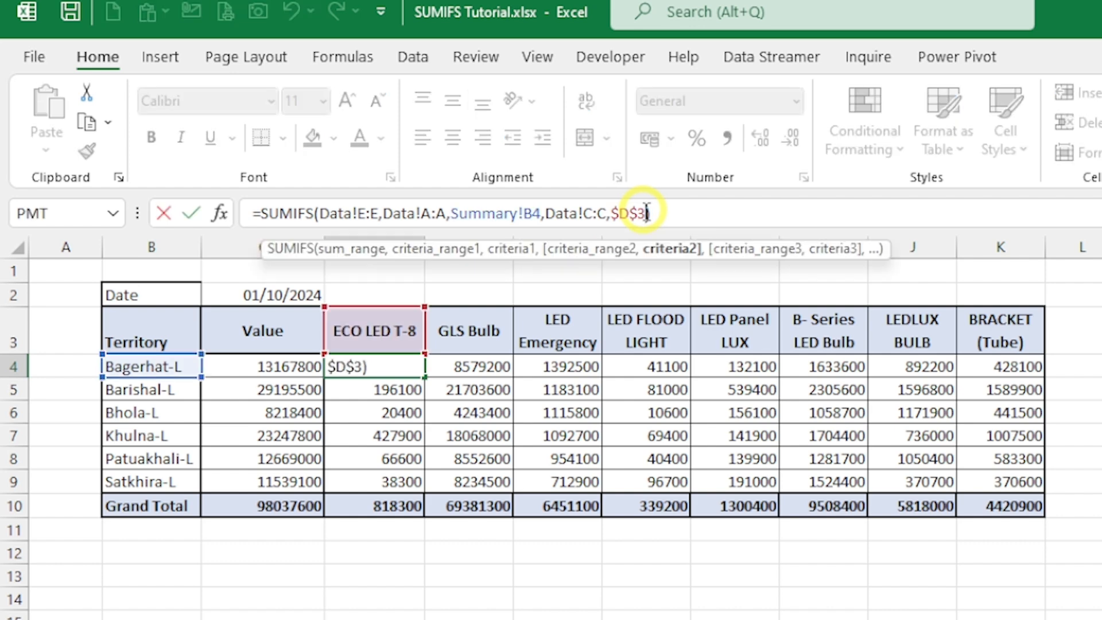
type(",")
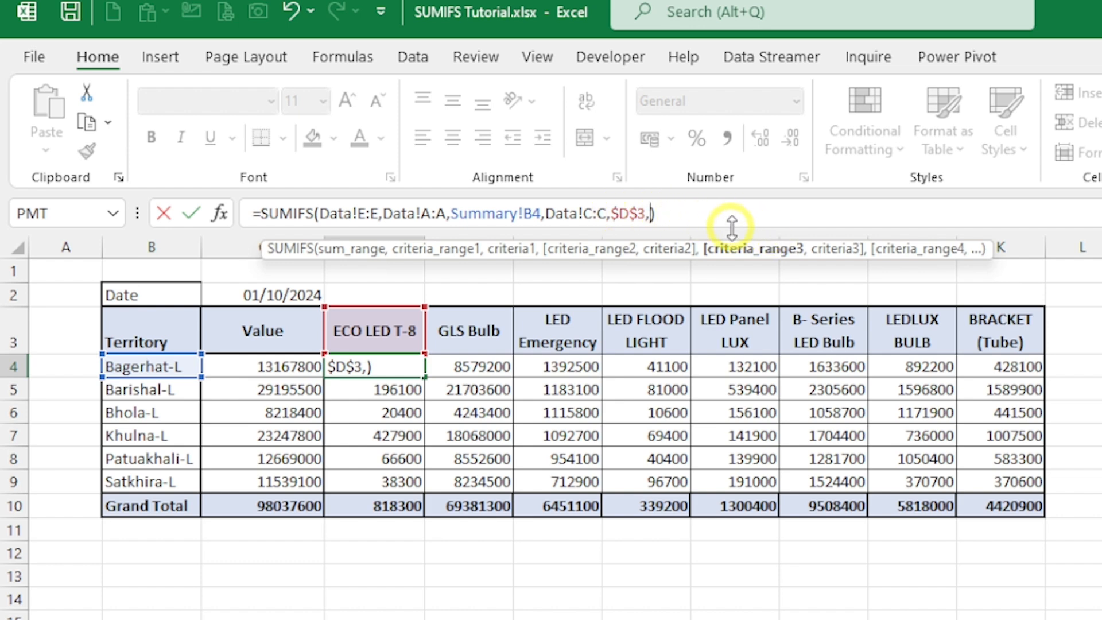
key("BackSpace")
key("ctrl+Return")
key("Left")
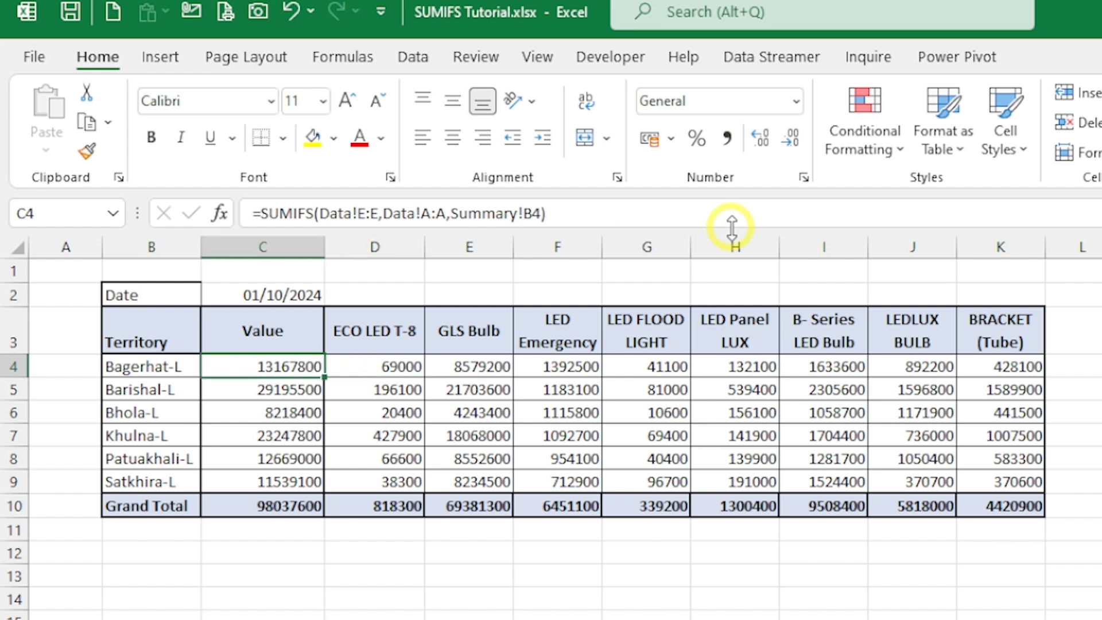
key("Right")
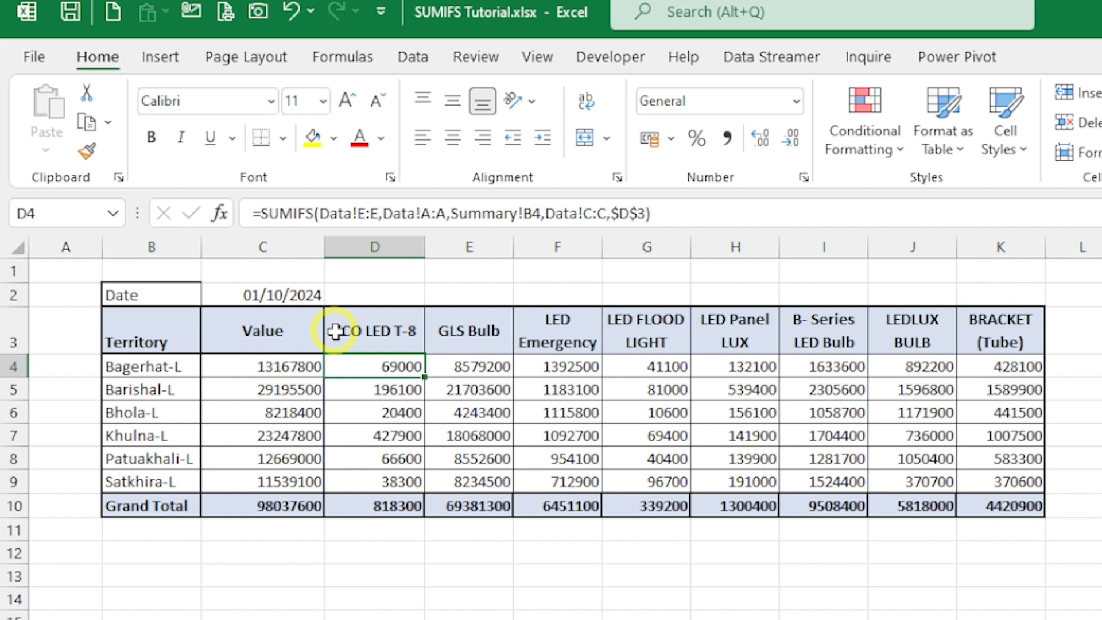
Add the Data sheet's column D as the third criteria range in the D4 SUMIFS formula for ECO LED T-8
left_click(269, 296)
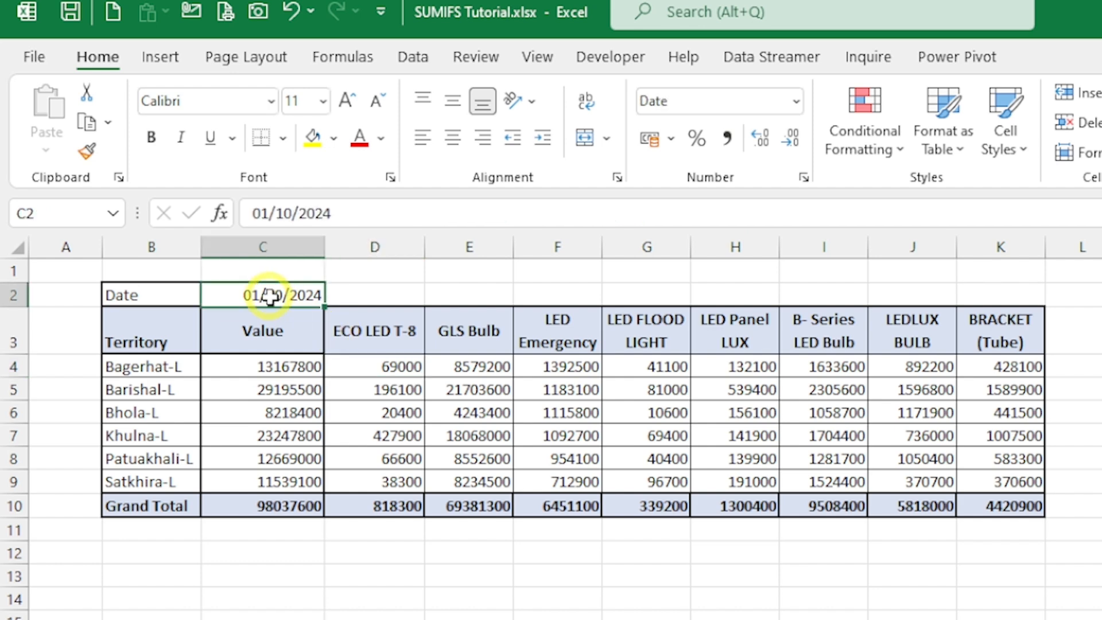
left_click(396, 365)
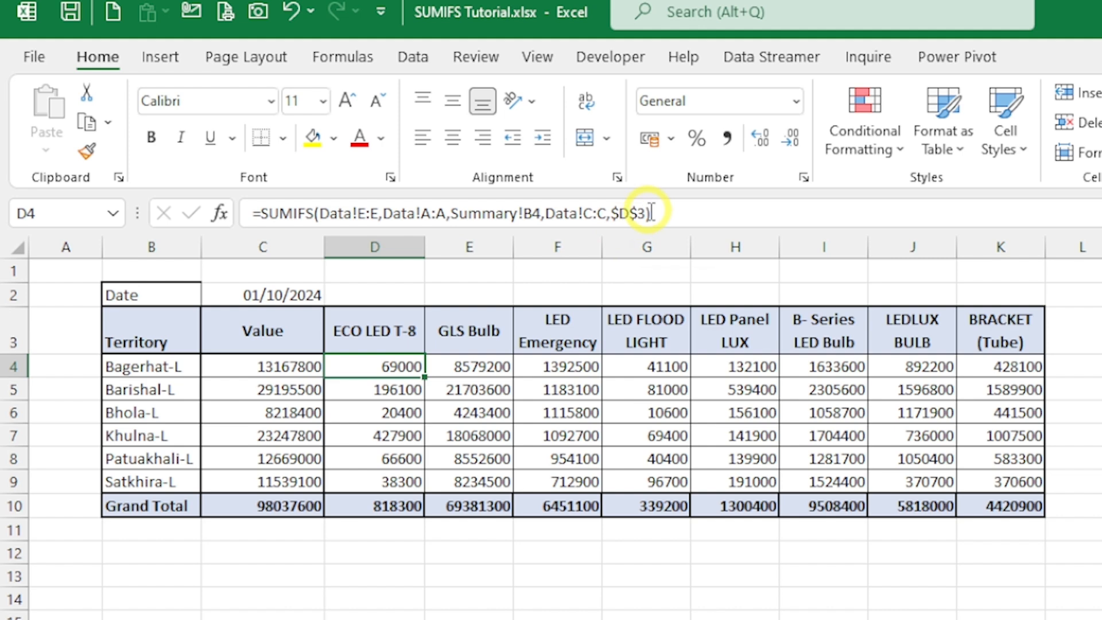
left_click(647, 213)
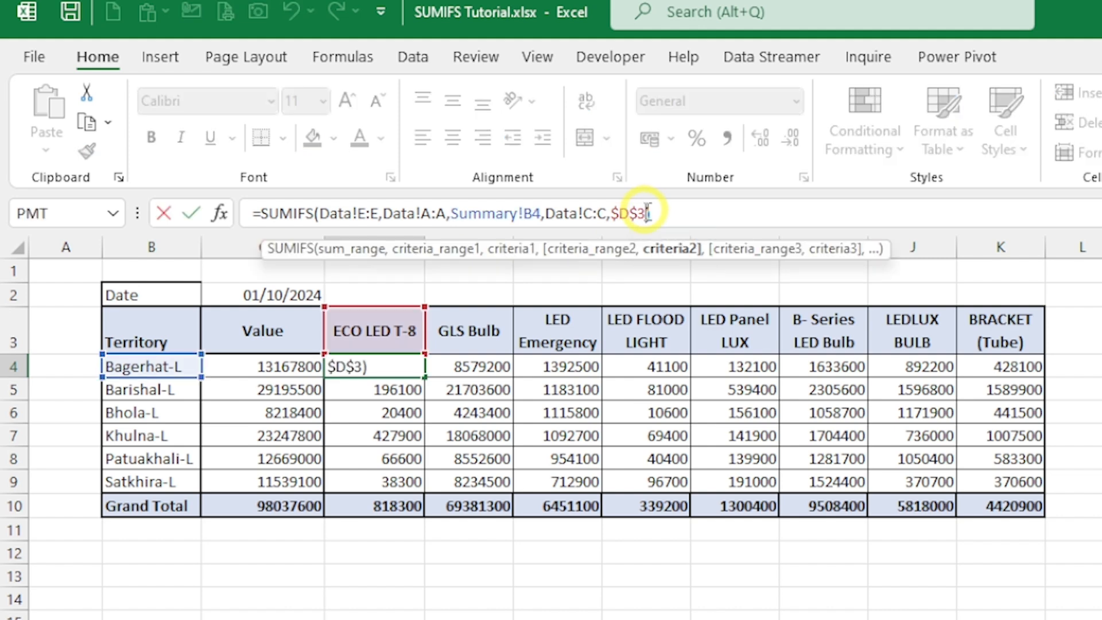
type(",")
left_click(241, 617)
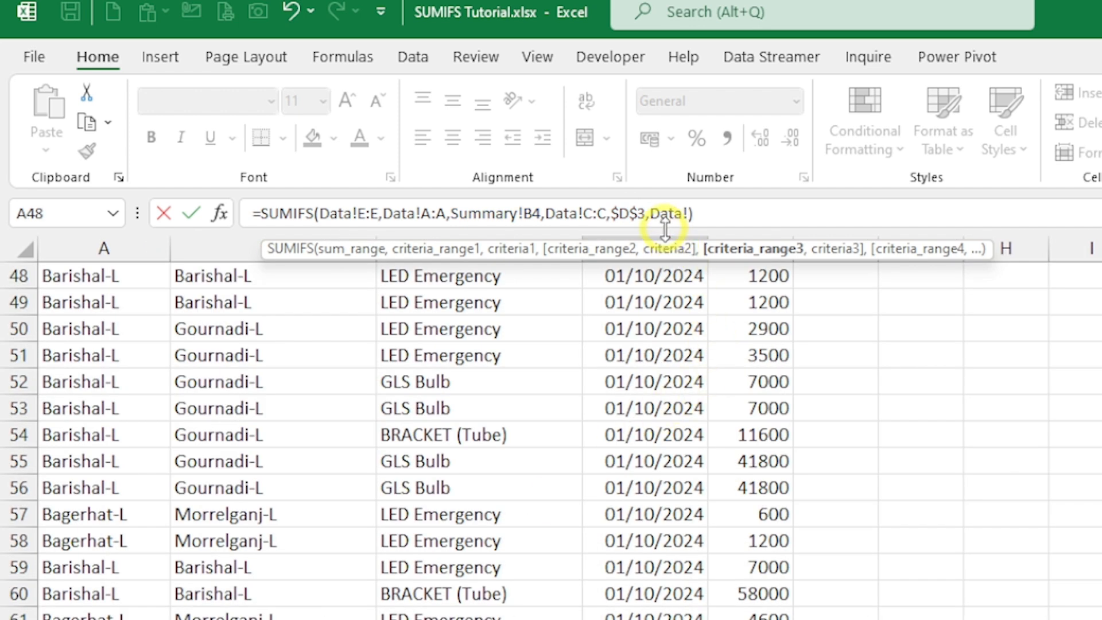
left_click(664, 232)
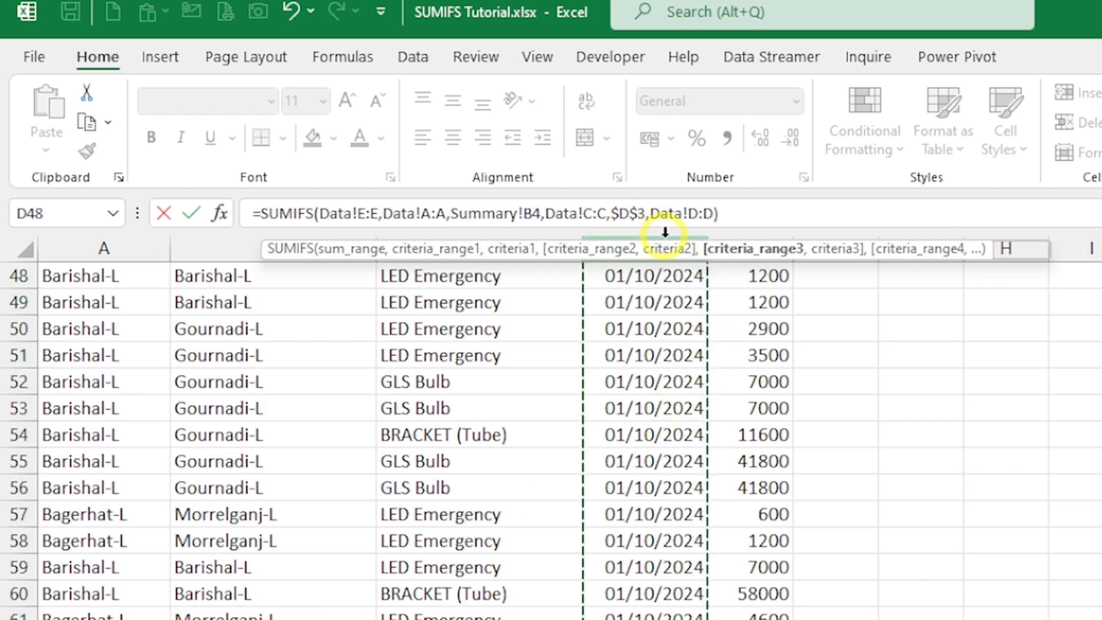
Complete the D4 formula with the absolute reference Summary!$C$2 as the third criterion
type(",")
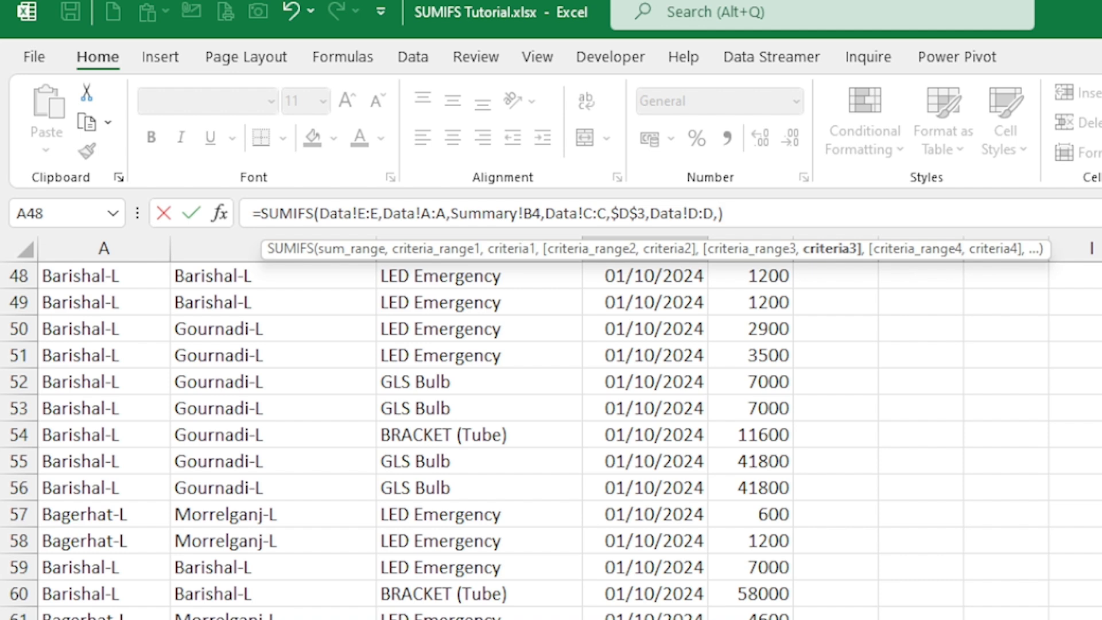
left_click(244, 619)
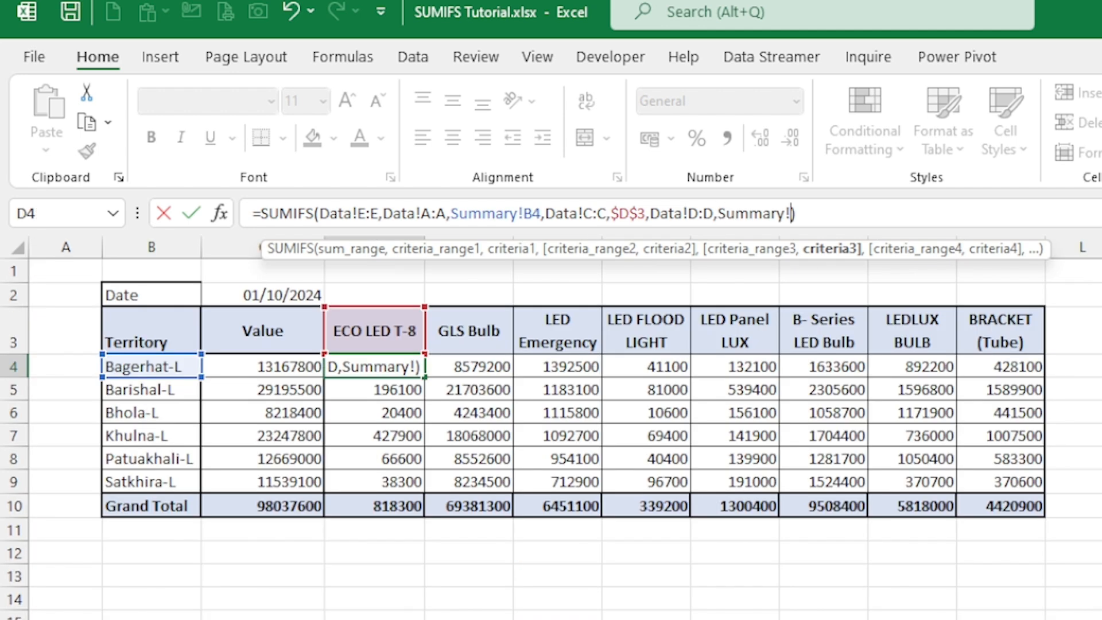
left_click(265, 295)
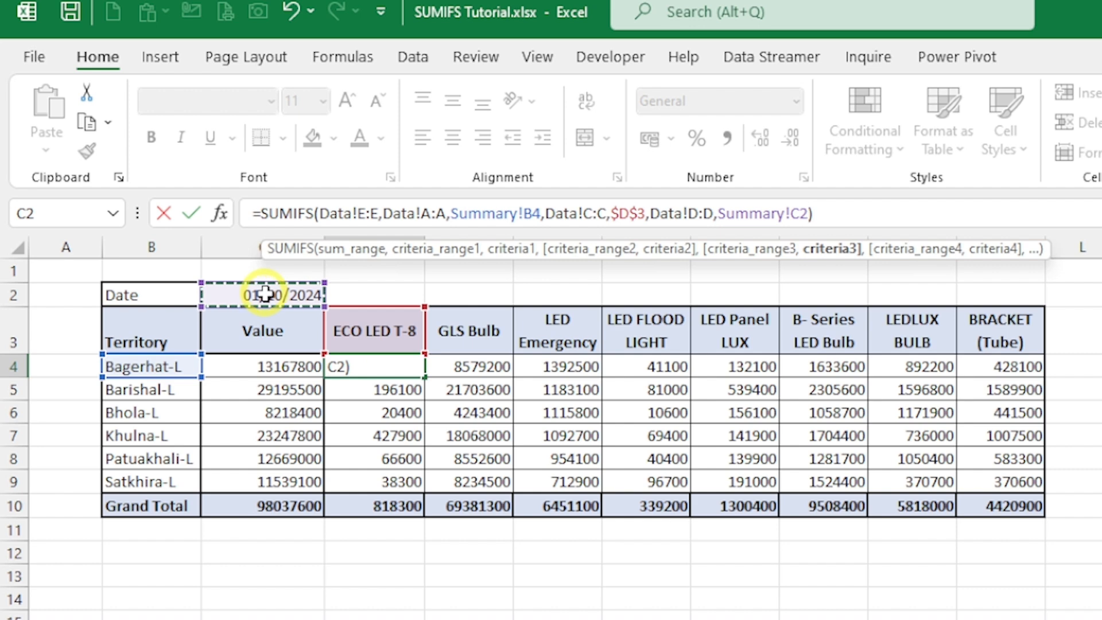
key("F4")
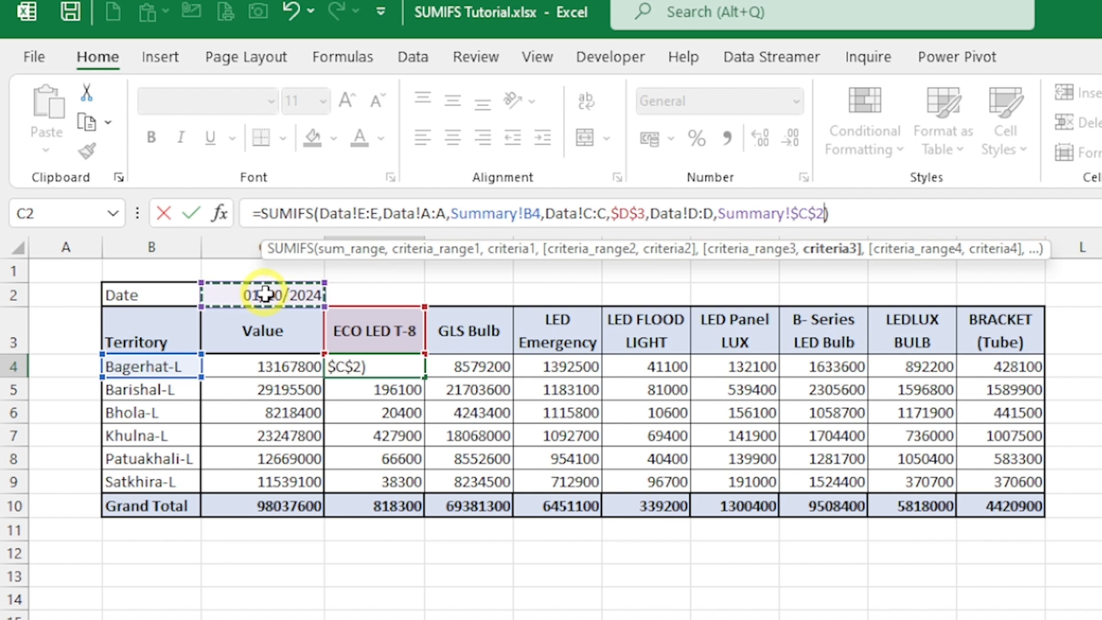
key("ctrl+Return")
key("Down")
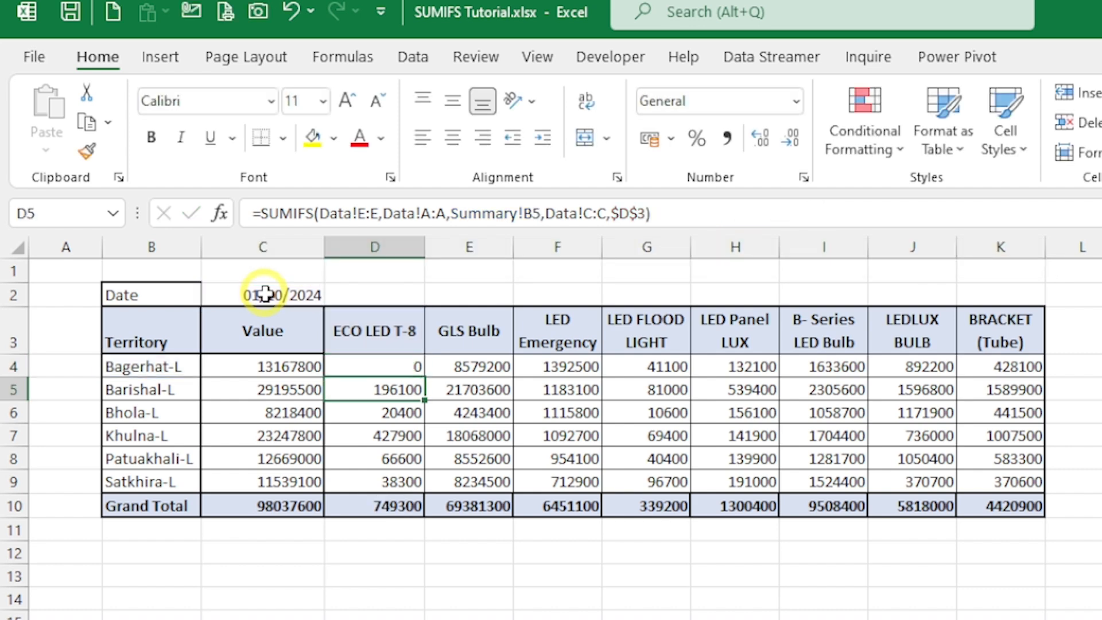
key("Up")
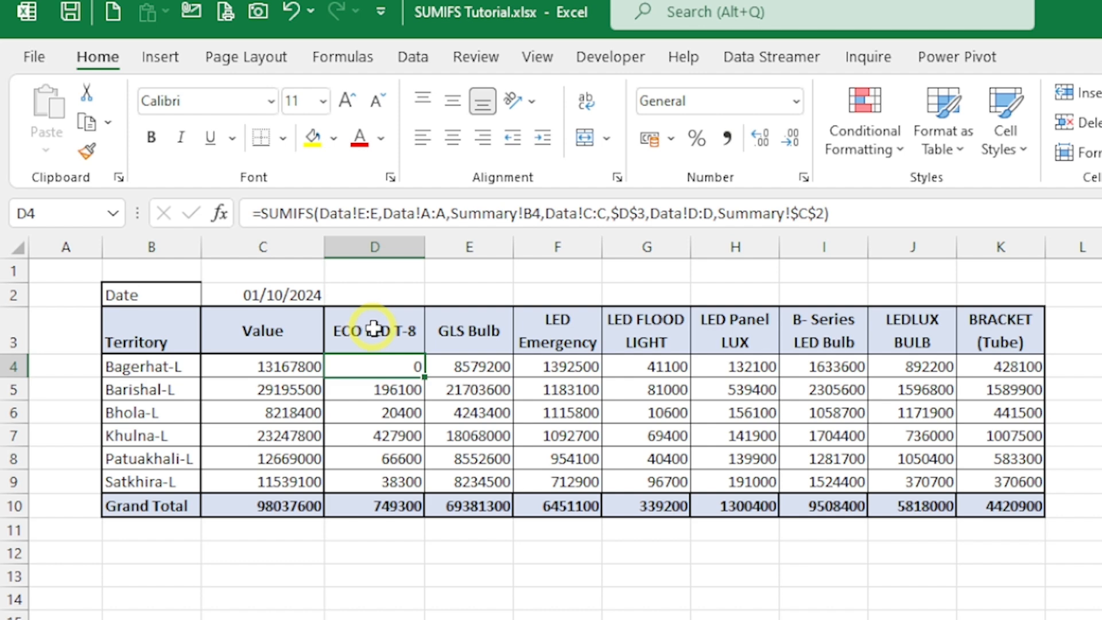
Extend the GLS Bulb SUMIFS formula in E4 with criteria range Data!D:D and criterion Summary!$C$2
key("Right")
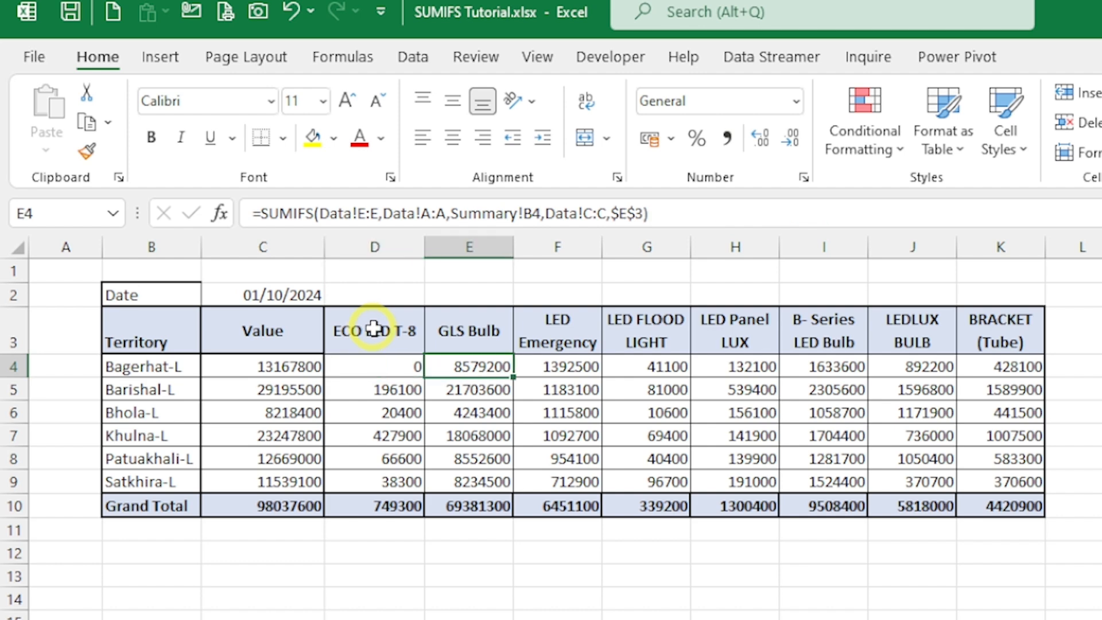
left_click(643, 206)
type(",")
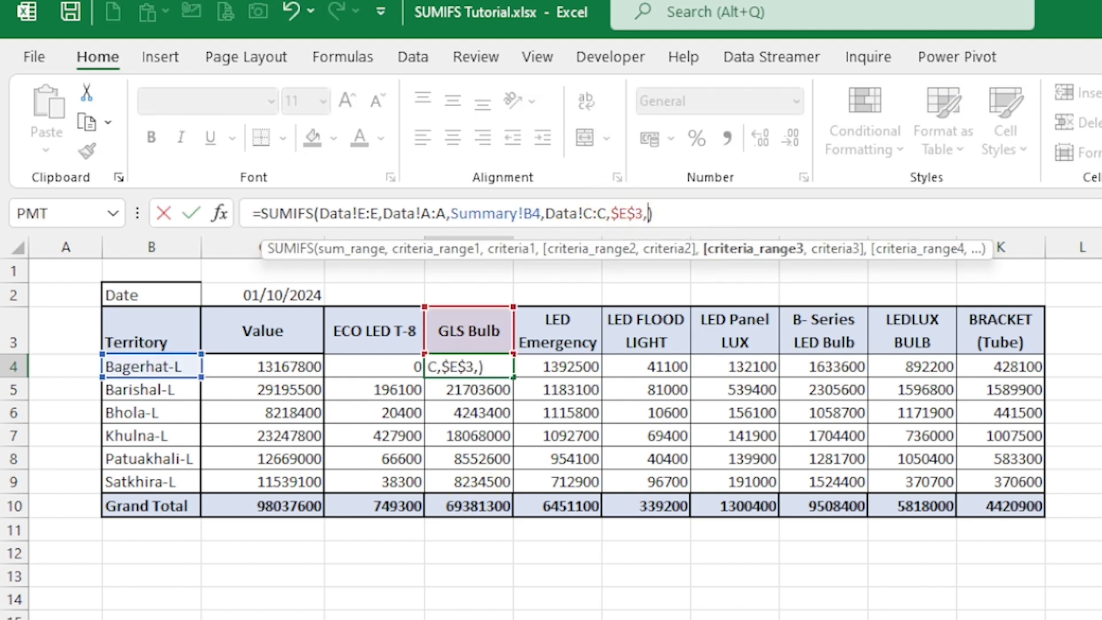
left_click(241, 618)
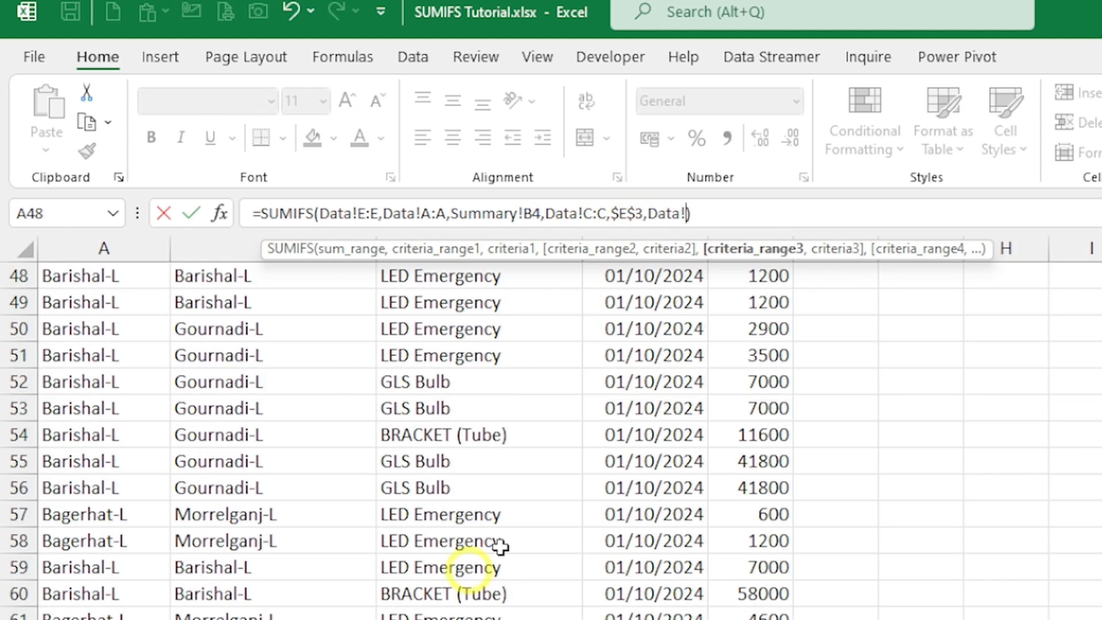
left_click(655, 236)
type(",")
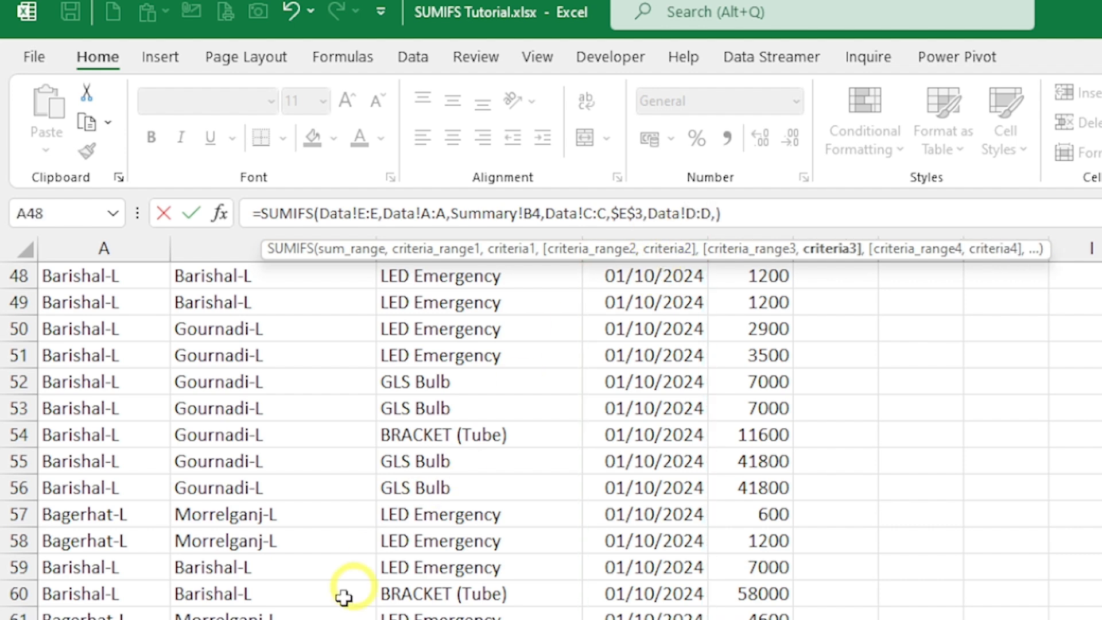
left_click(275, 617)
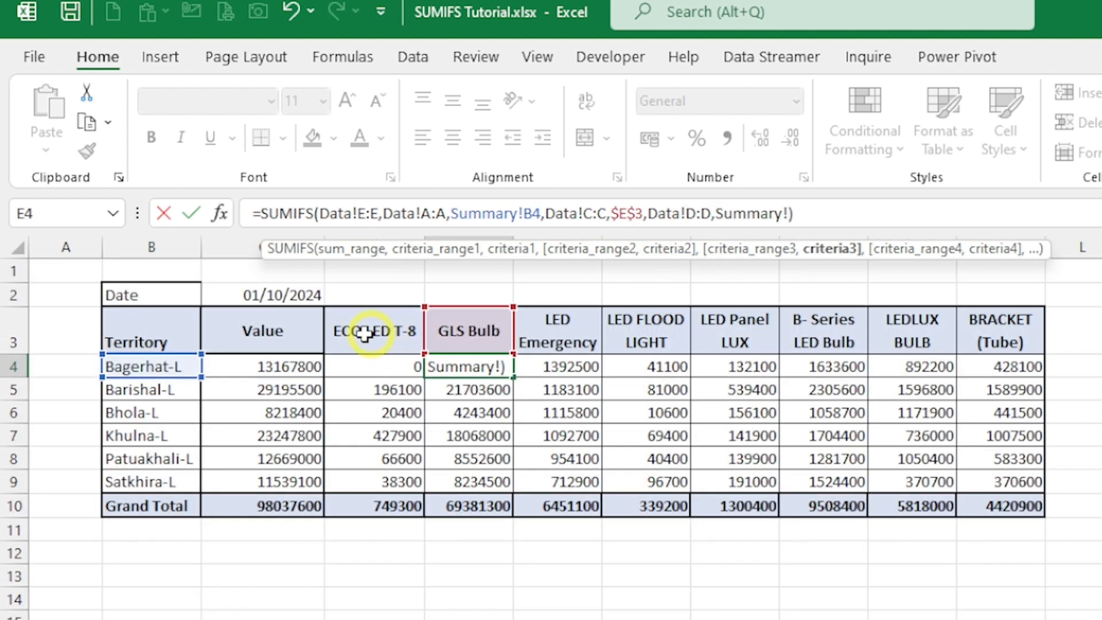
left_click(264, 302)
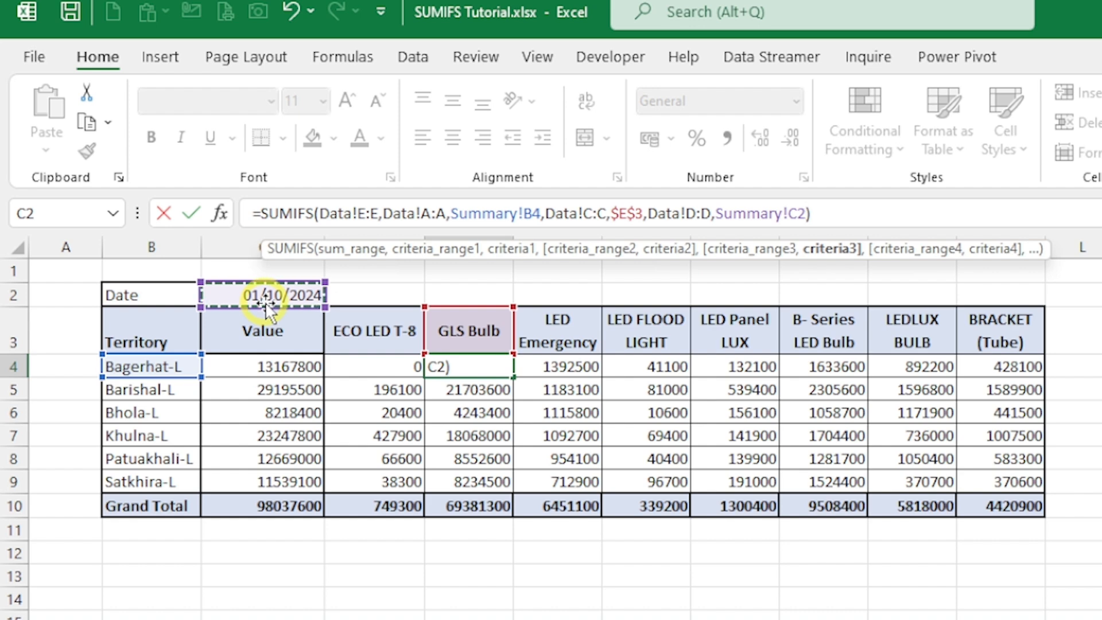
key("F4")
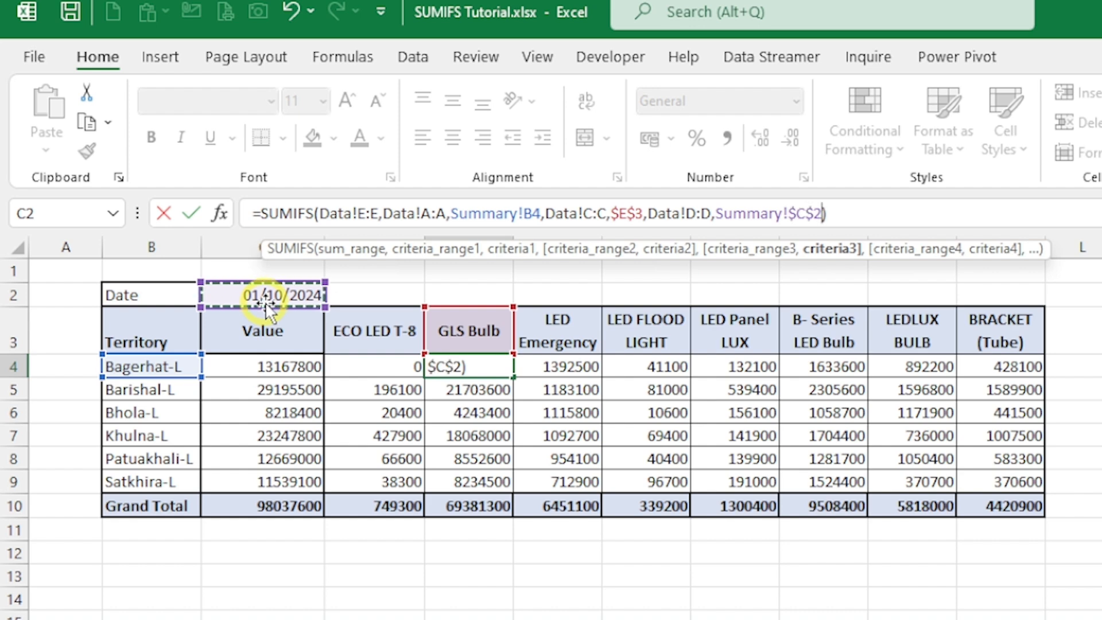
key("ctrl+Return")
key("Down")
key("Up")
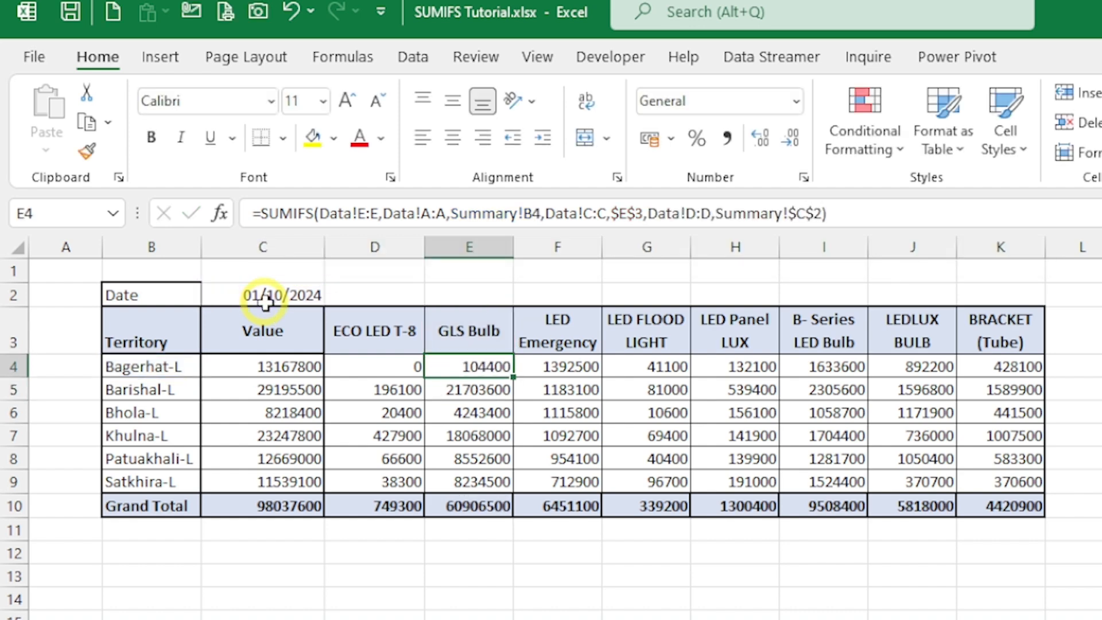
Copy the text ",Data!D:D,Summary!$C$2" from the E4 formula, leaving that formula unedited
left_click(696, 210)
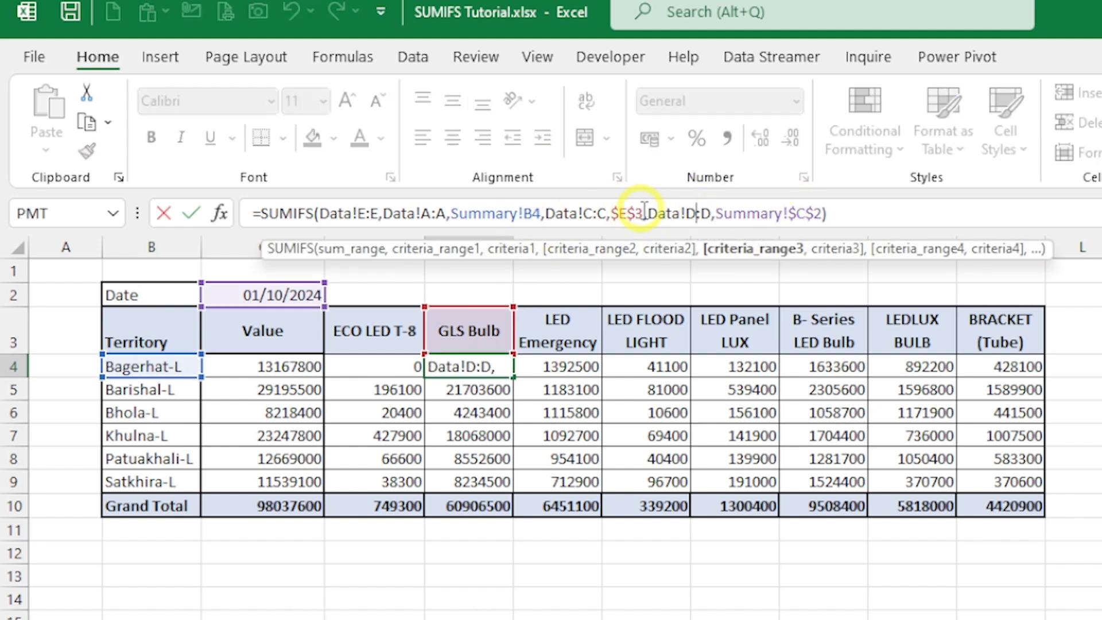
left_click_drag(641, 213, 821, 209)
key("ctrl+c")
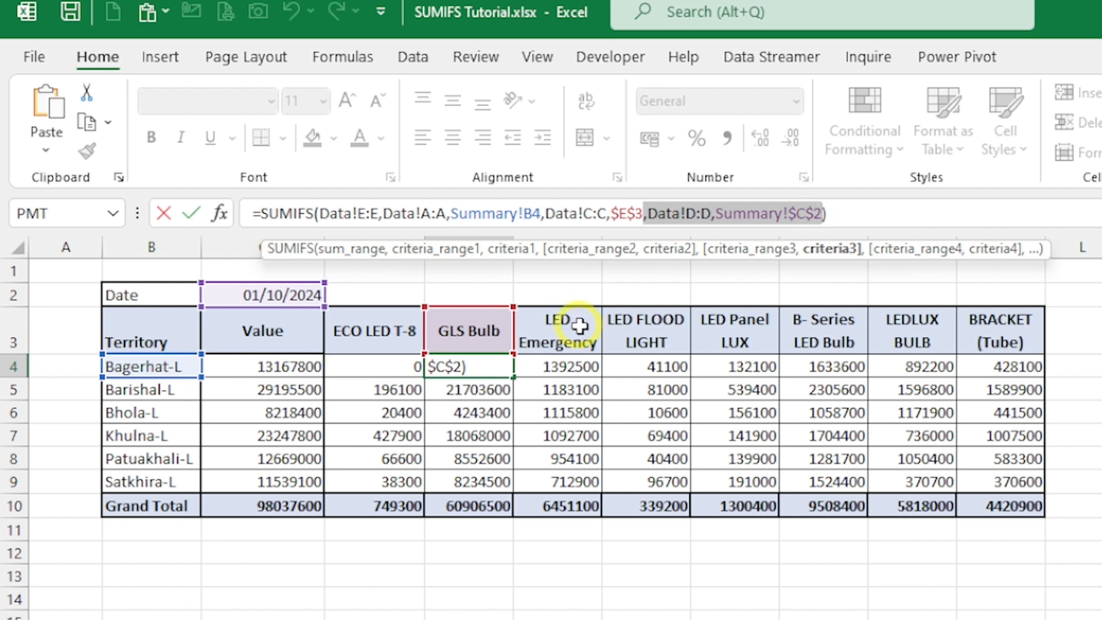
key("Escape")
Paste the copied date criterion before the closing parenthesis of the SUMIFS formulas in F4, G4 and H4
key("Right")
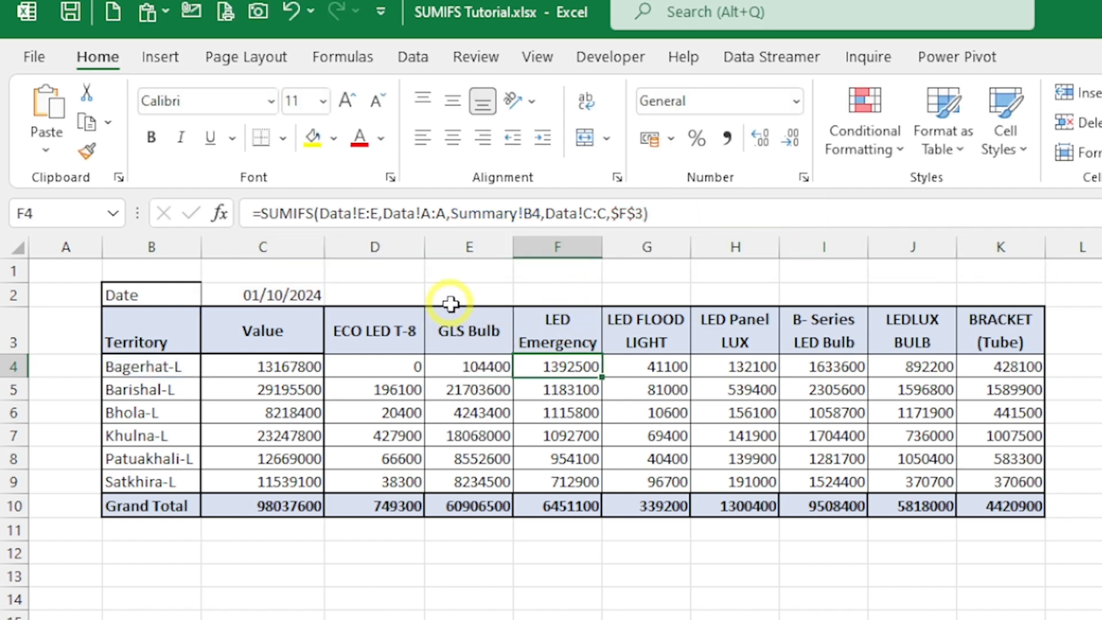
left_click(717, 214)
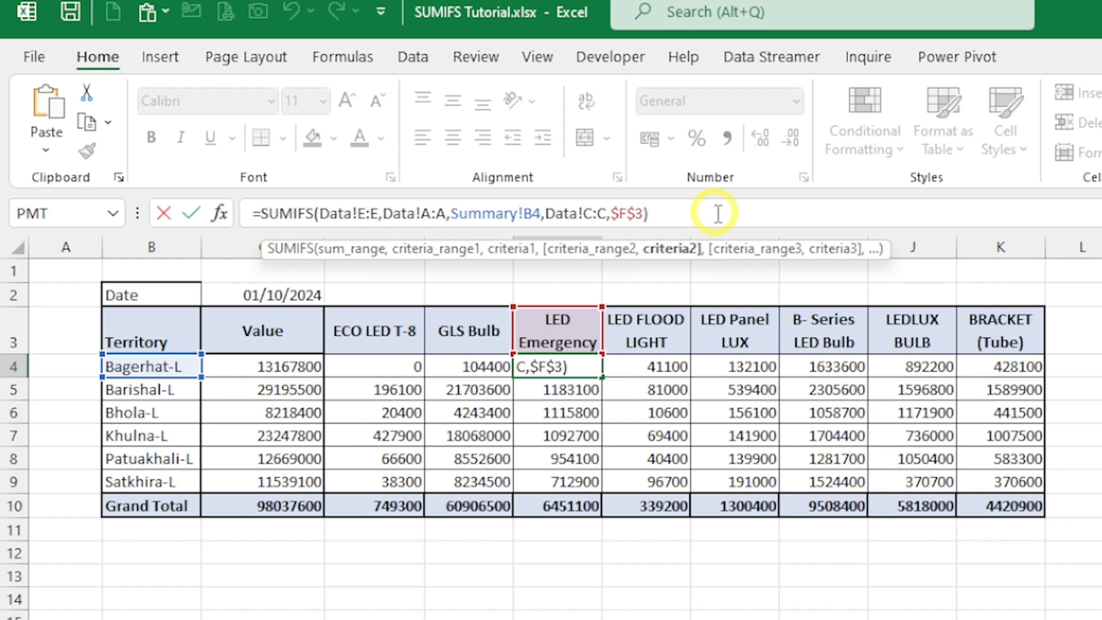
key("ctrl+v")
key("Tab")
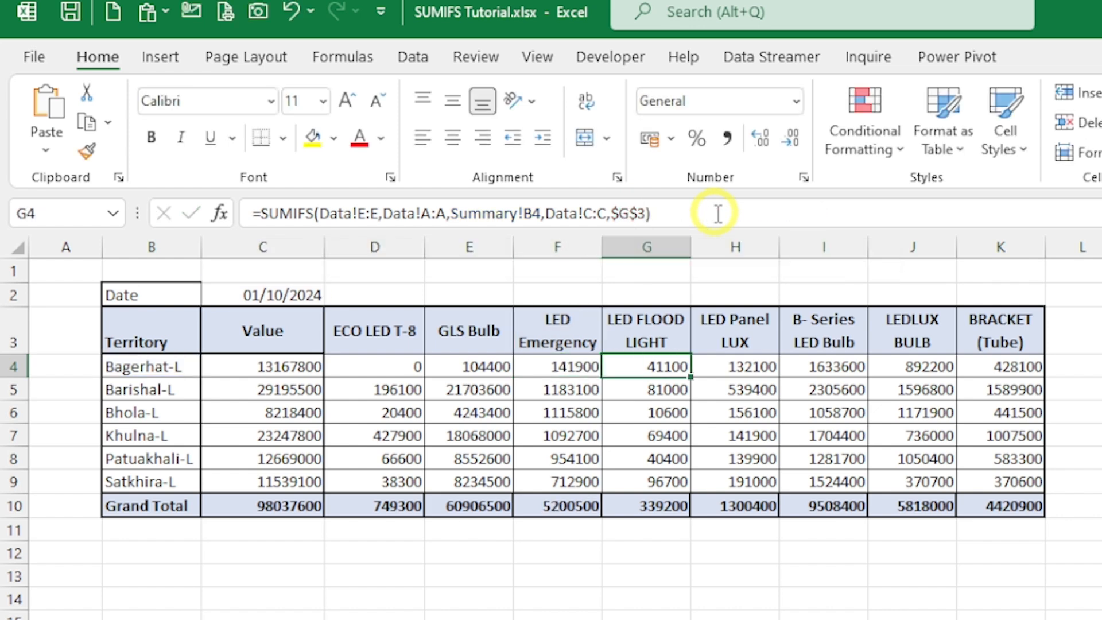
left_click(644, 214)
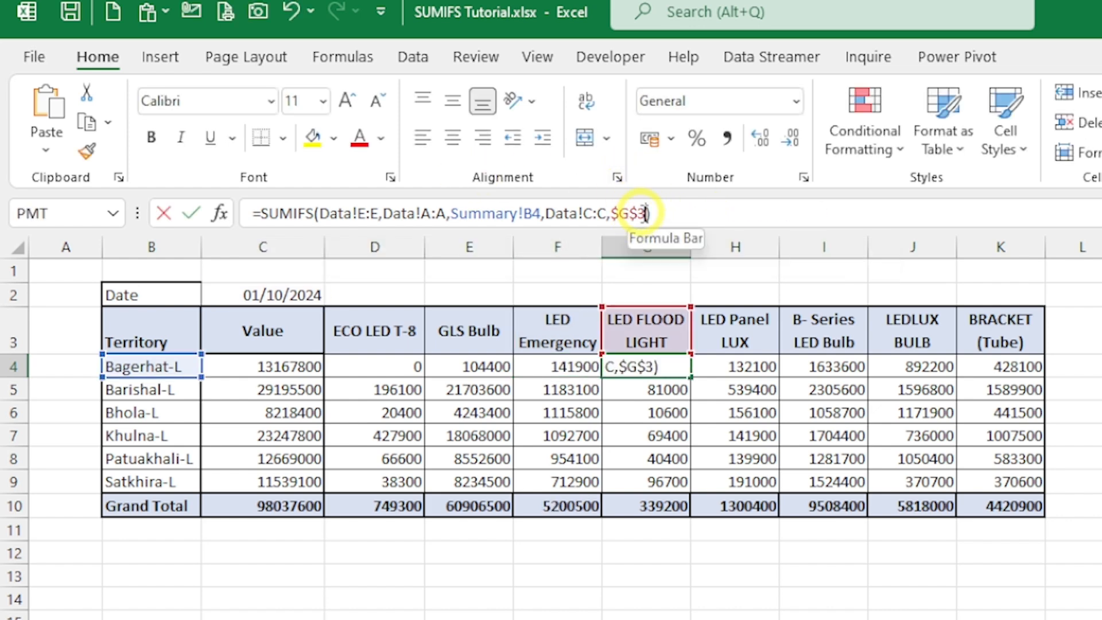
key("ctrl+v")
key("Tab")
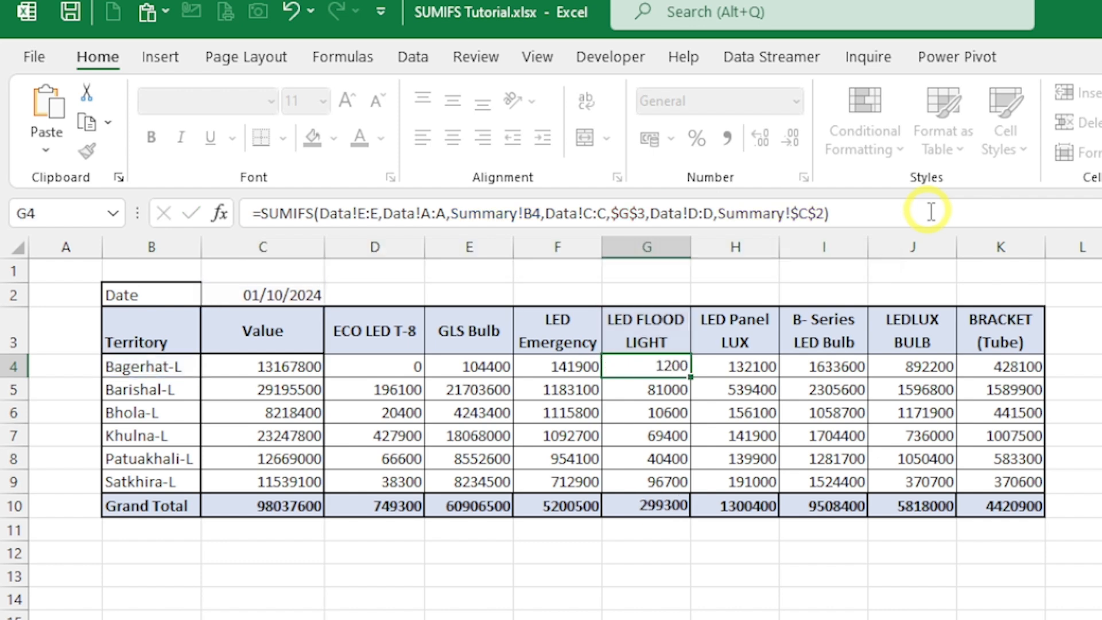
left_click(634, 214)
key("ctrl+v")
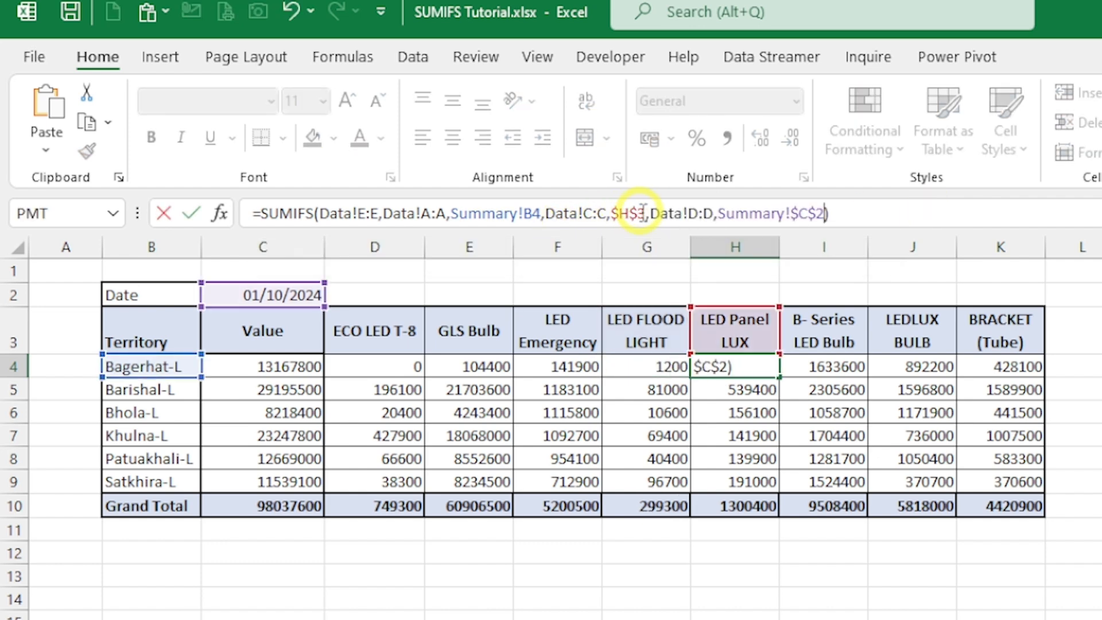
key("Tab")
Insert ",Data!D:D,Summary!$C$2" at the end of the SUMIFS arguments in I4, J4 and K4
left_click(643, 214)
type(",Data!D:D,Summary!$C$2")
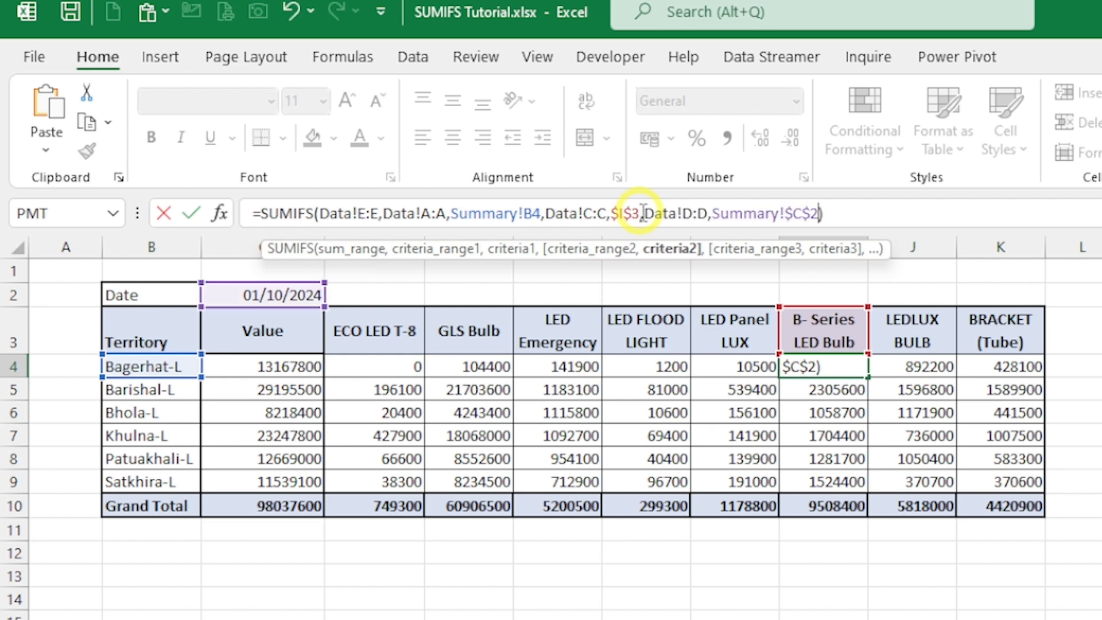
key("Tab")
left_click(643, 213)
type(",Data!D:D,Summary!$C$2")
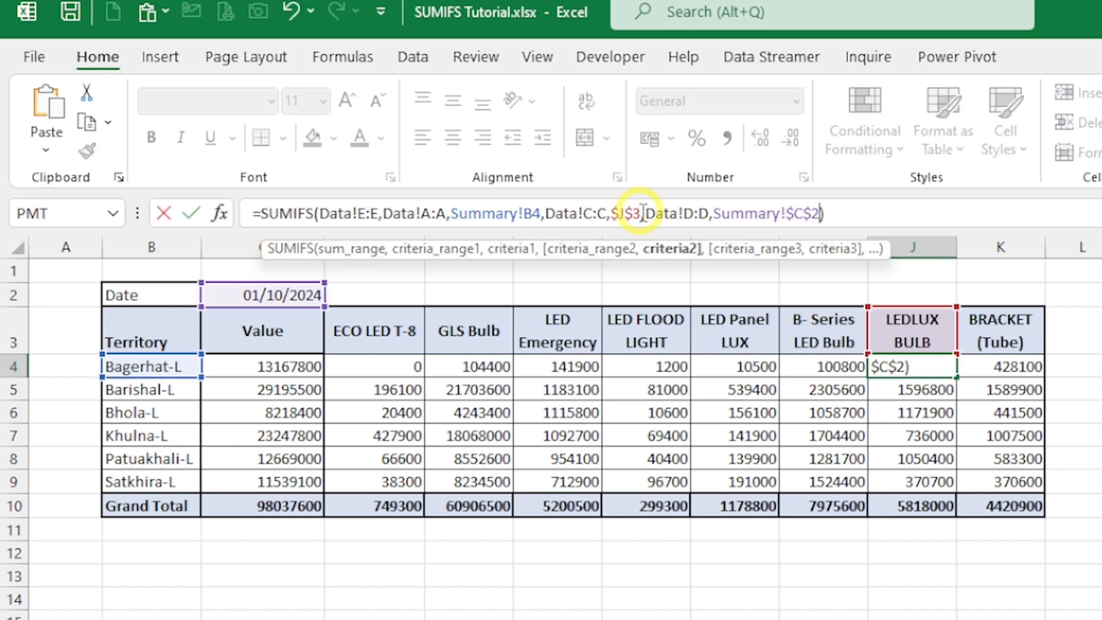
key("Tab")
left_click(643, 214)
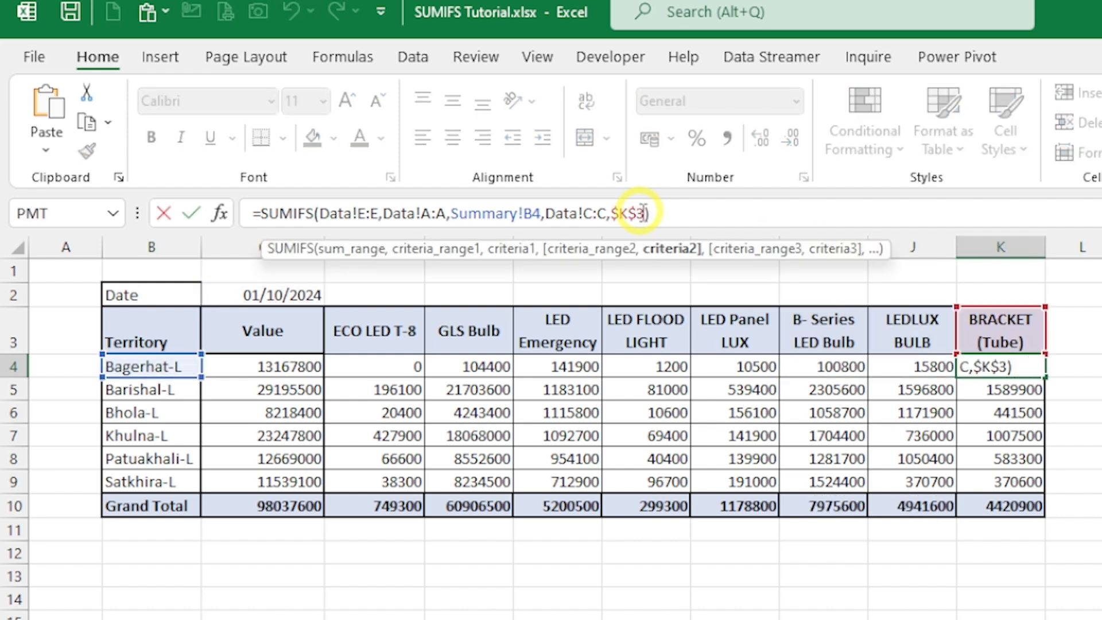
type(",Data!D:D,Summary!$C$2")
key("ctrl+Return")
Add ",Data!D:D,Summary!$C$2" as the second criteria pair in the Value formula in C4
key("Left")
key("Left")
key("Left")
key("Left")
key("Left")
key("Left")
key("Left")
key("Left")
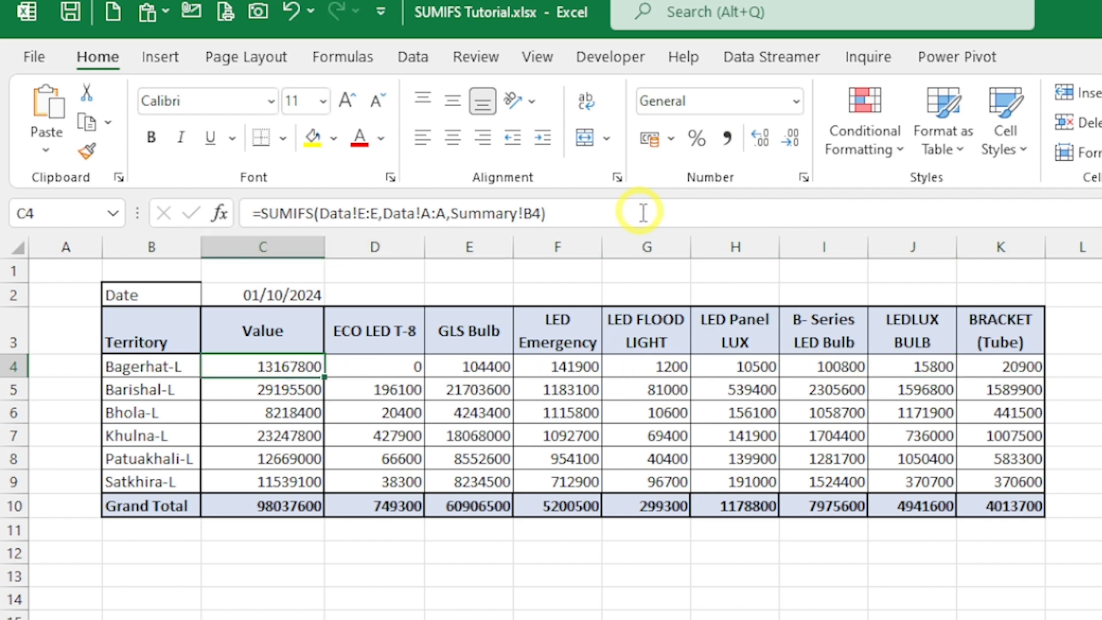
left_click(543, 213)
type(",Data!D:D,Summary!$C$2")
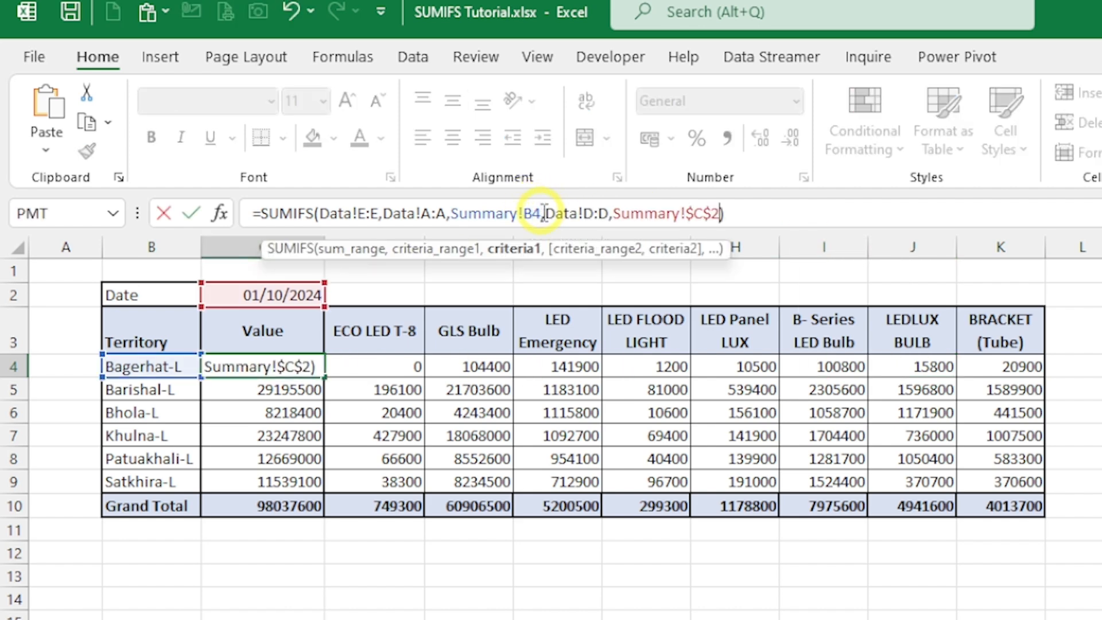
key("ctrl+Return")
key("Left")
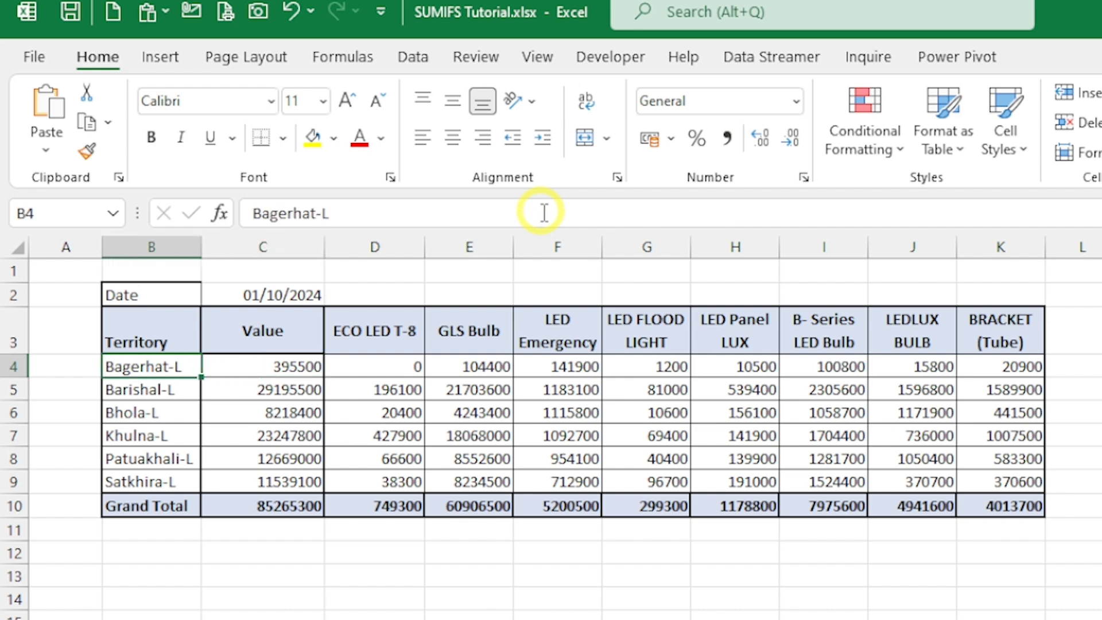
Copy the SUMIFS formulas in C4:K4 and paste them over the territory rows down to row 9
key("Right")
key("shift+Right")
key("shift+Right")
key("shift+Right")
key("shift+Right")
key("shift+Right")
key("shift+Right")
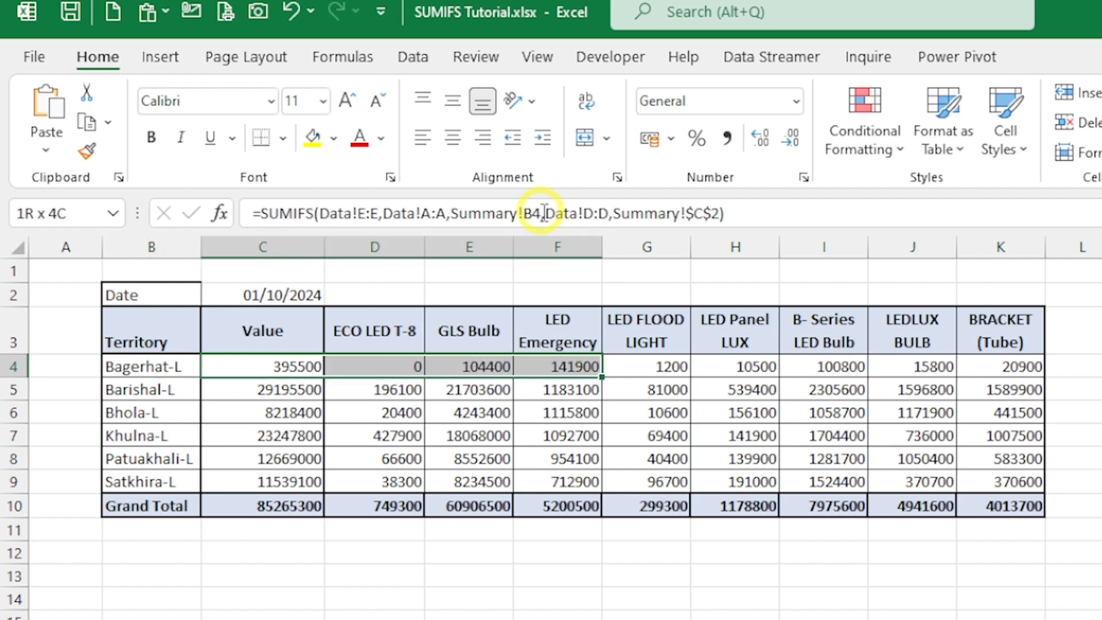
key("shift+Right")
key("shift+Right")
key("ctrl+c")
key("shift+Down")
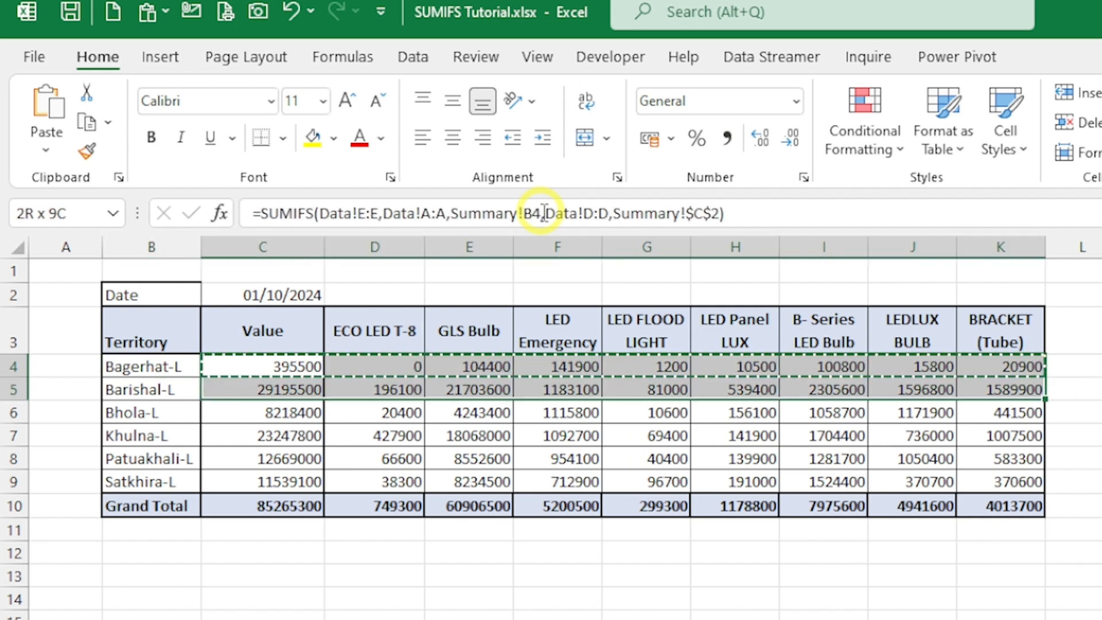
key("shift+Down")
key("shift+Down")
key("shift+Down")
key("shift+Down")
key("ctrl+v")
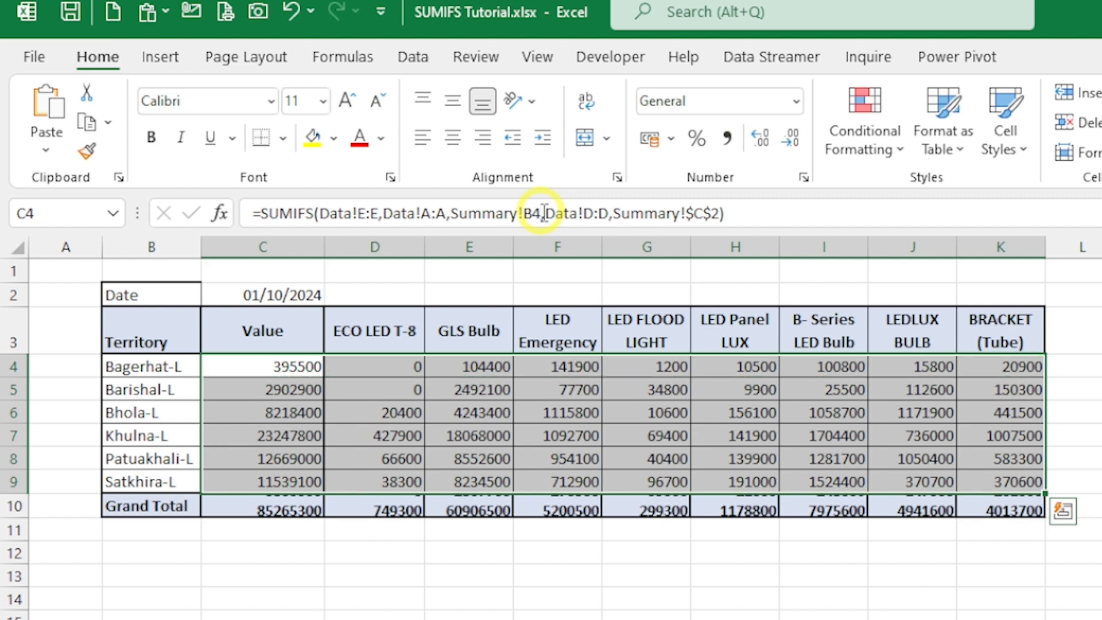
key("Left")
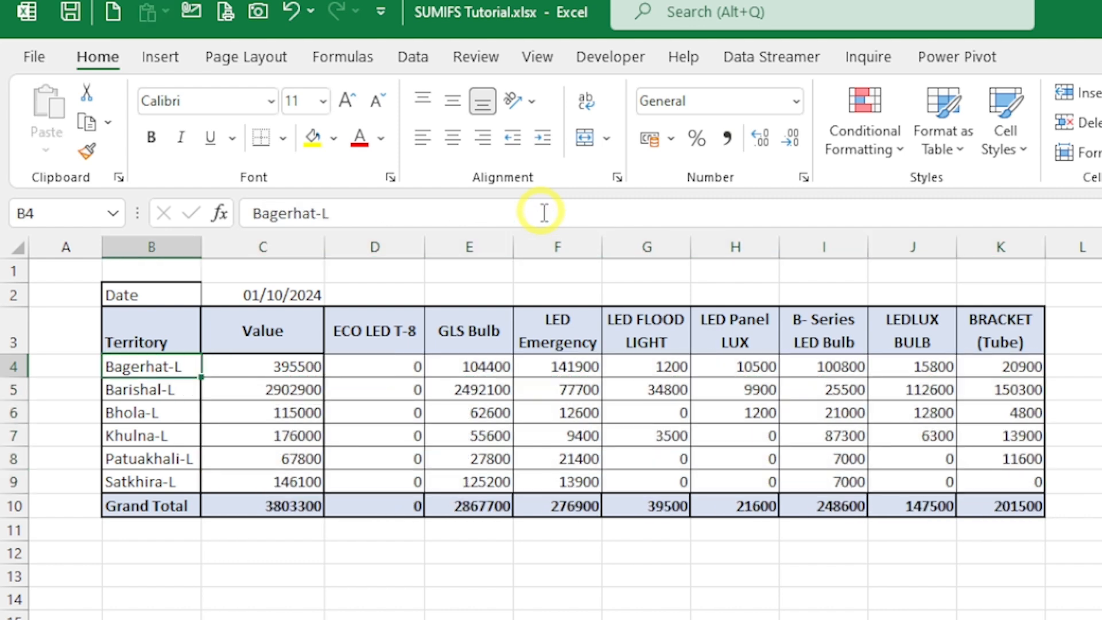
Set the date criterion in C2 to 02/10/2024
key("Right")
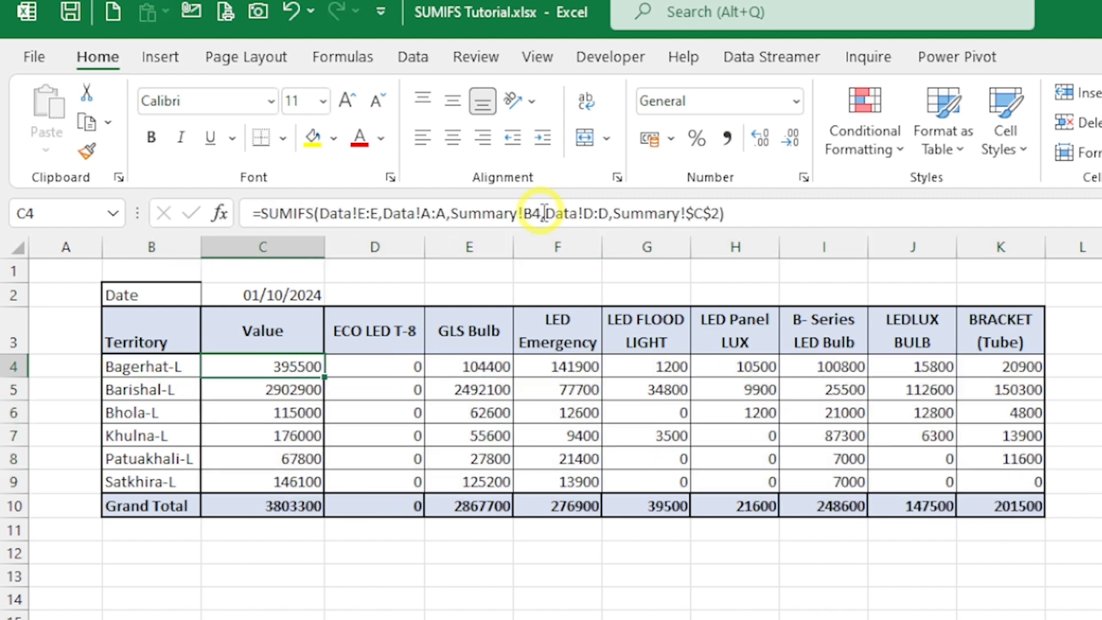
key("Right")
key("Left")
key("Up")
key("Up")
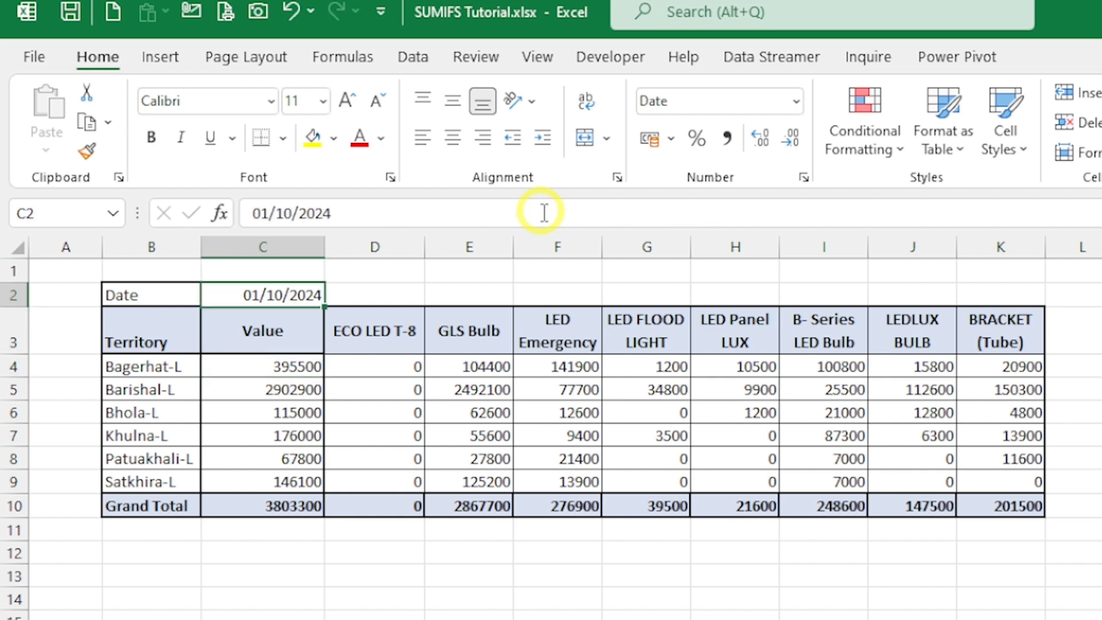
left_click(265, 206)
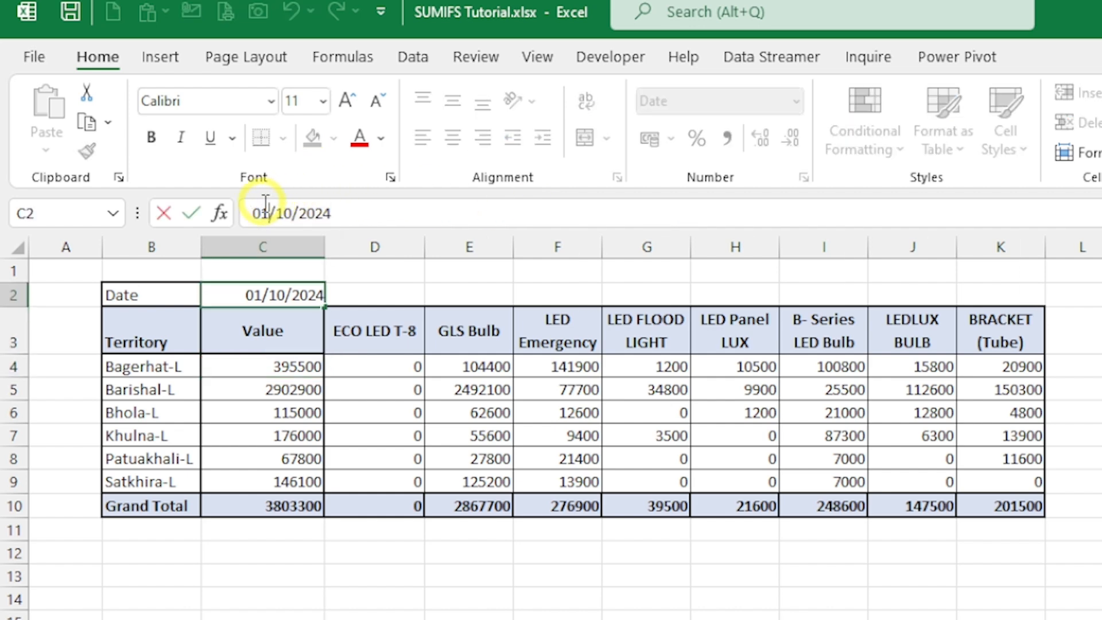
key("BackSpace")
type("2")
key("Tab")
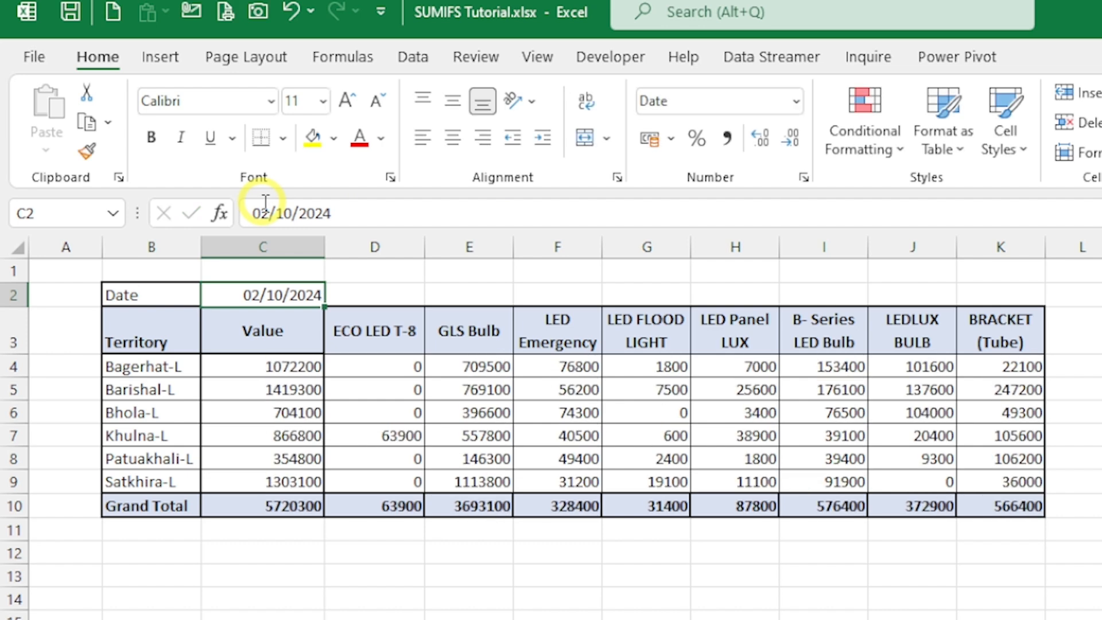
Change the day of the date in C2 so it reads 03/10/2024
key("Left")
left_click(266, 206)
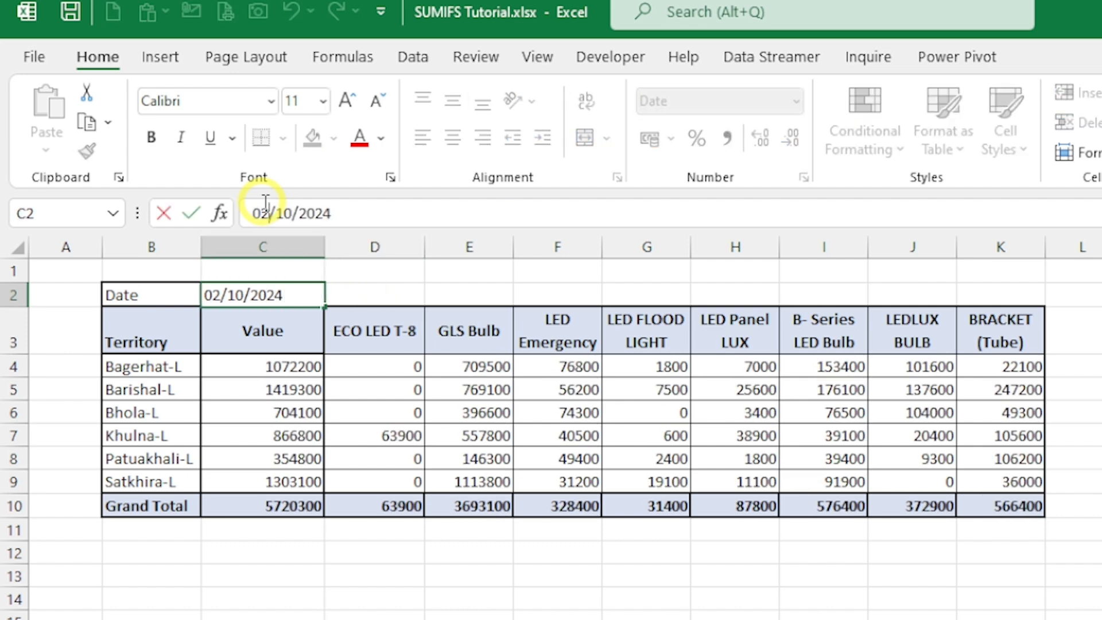
key("BackSpace")
type("3")
key("ctrl+Return")
key("Left")
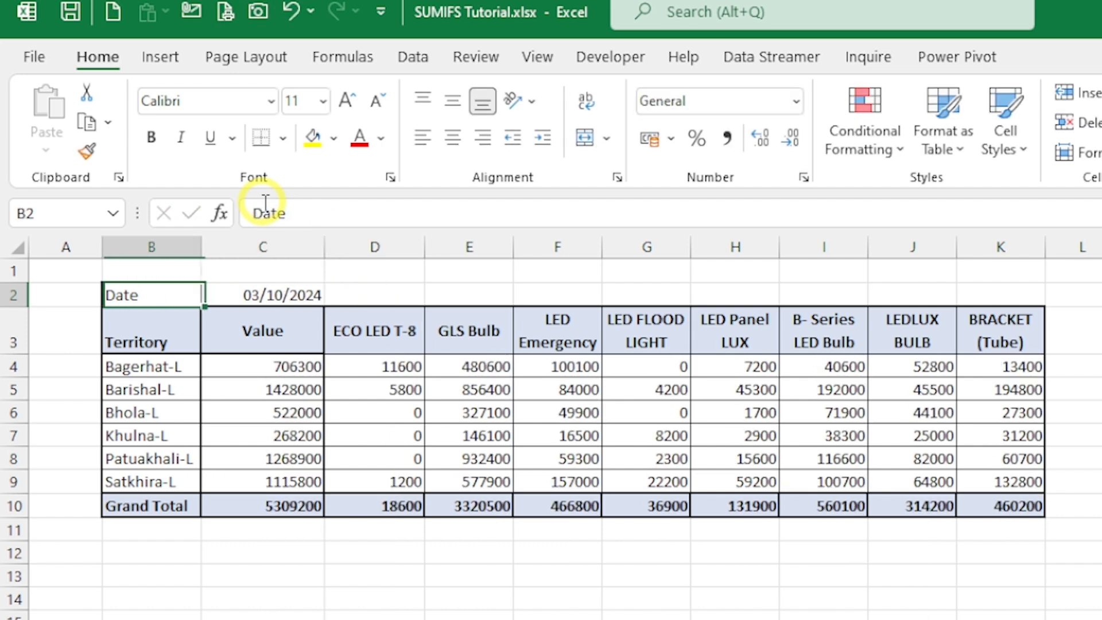
Set the date in C2 back to 02/10/2024, keeping the cell selected
key("Right")
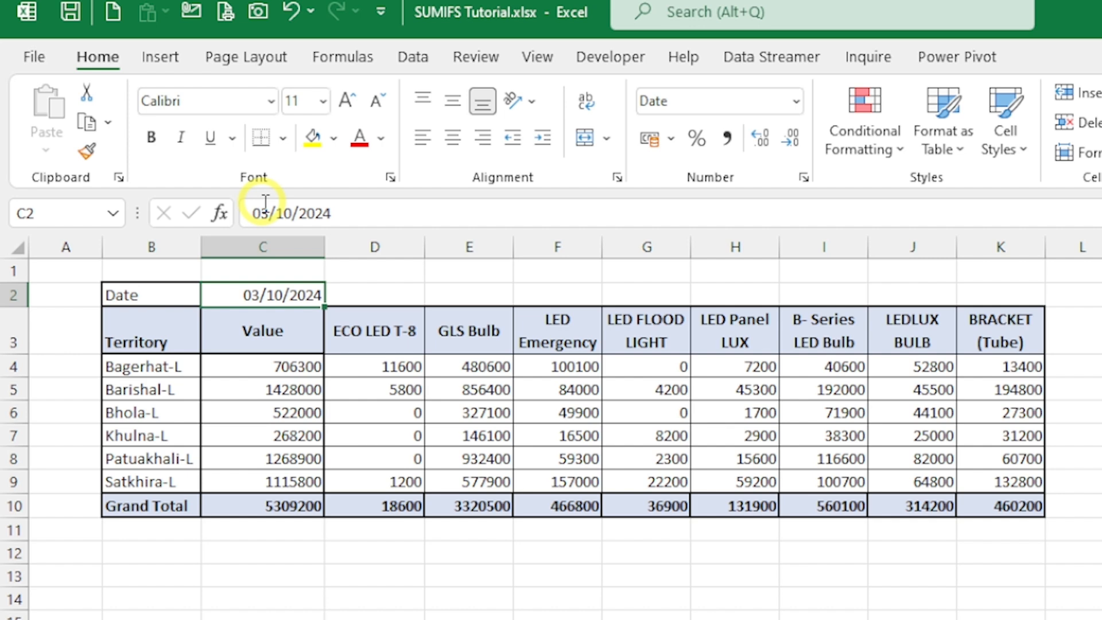
left_click(267, 209)
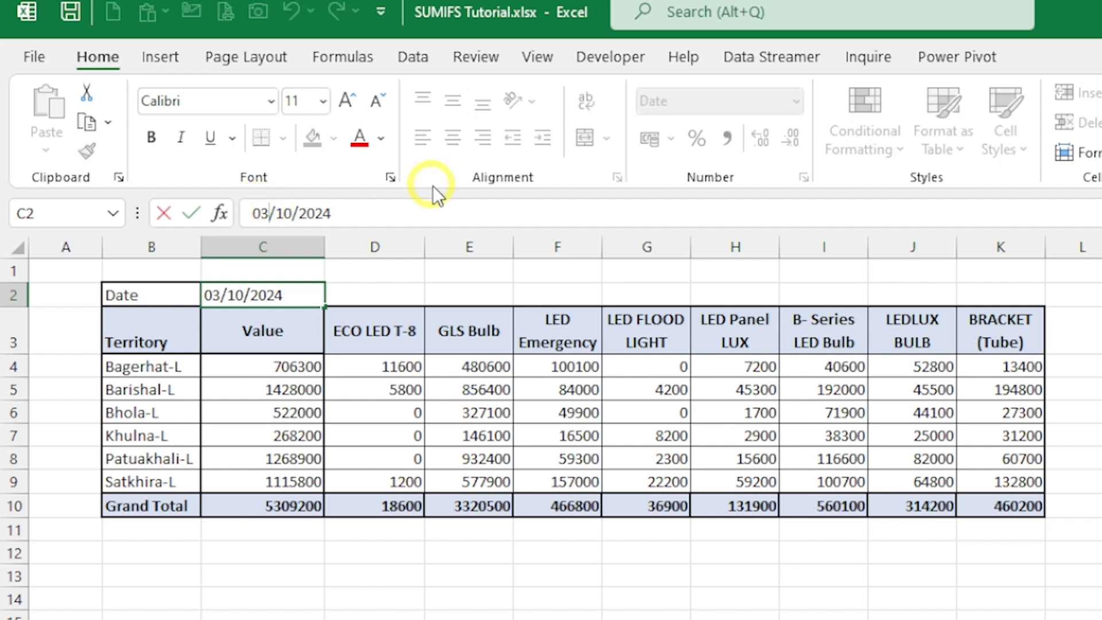
key("BackSpace")
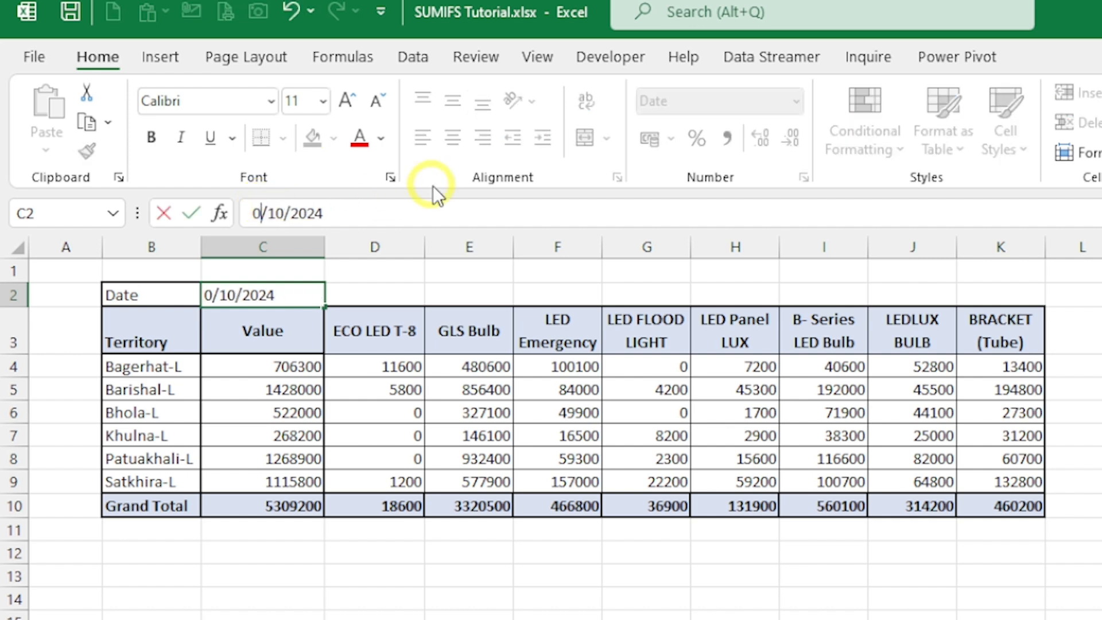
type("2")
key("ctrl+Return")
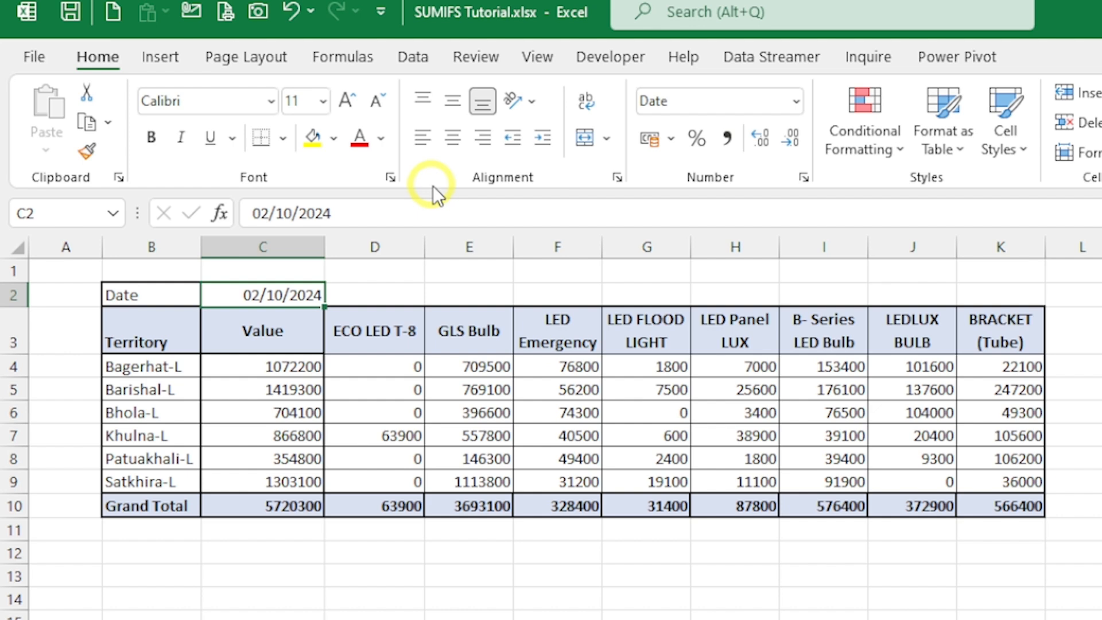
Put a greater-than operator before the date in C2 so the criterion reads >02/10/2024
left_click(248, 214)
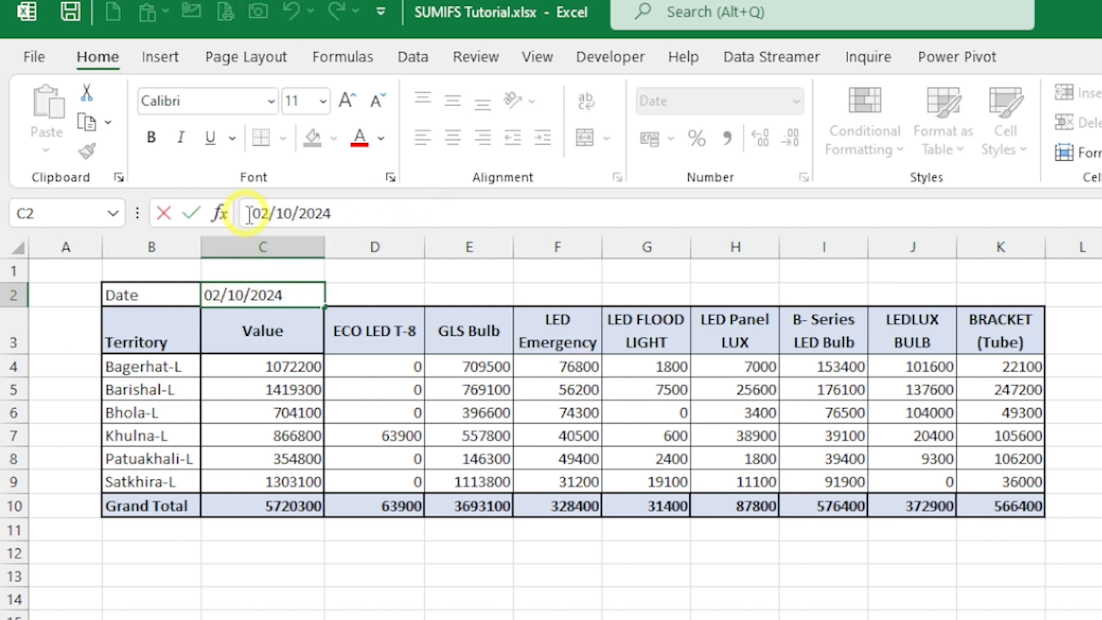
type(">")
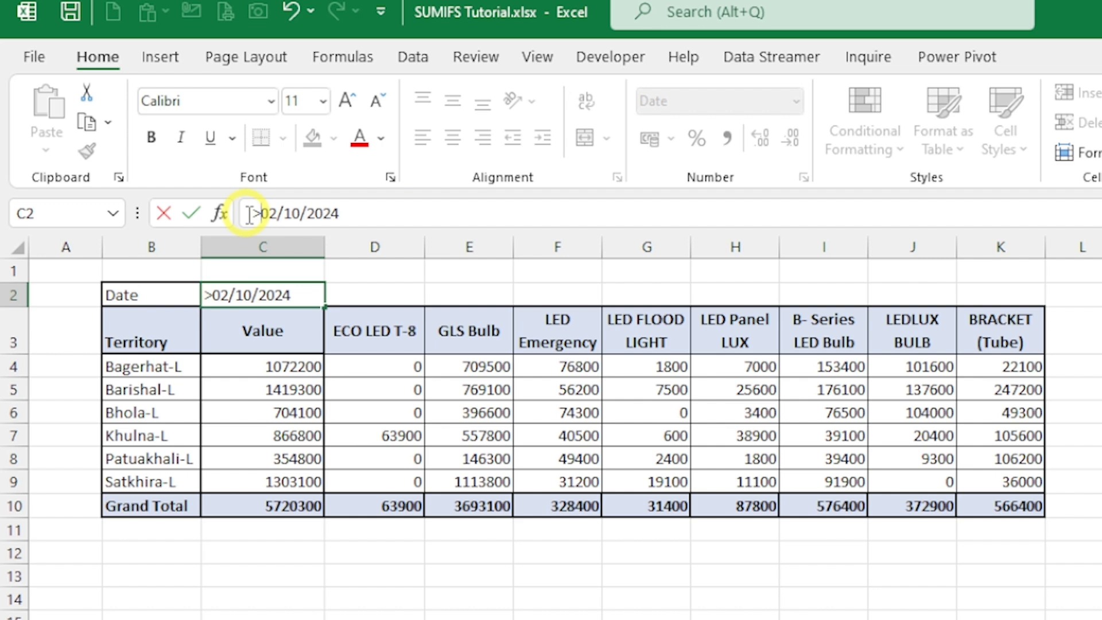
key("ctrl+Return")
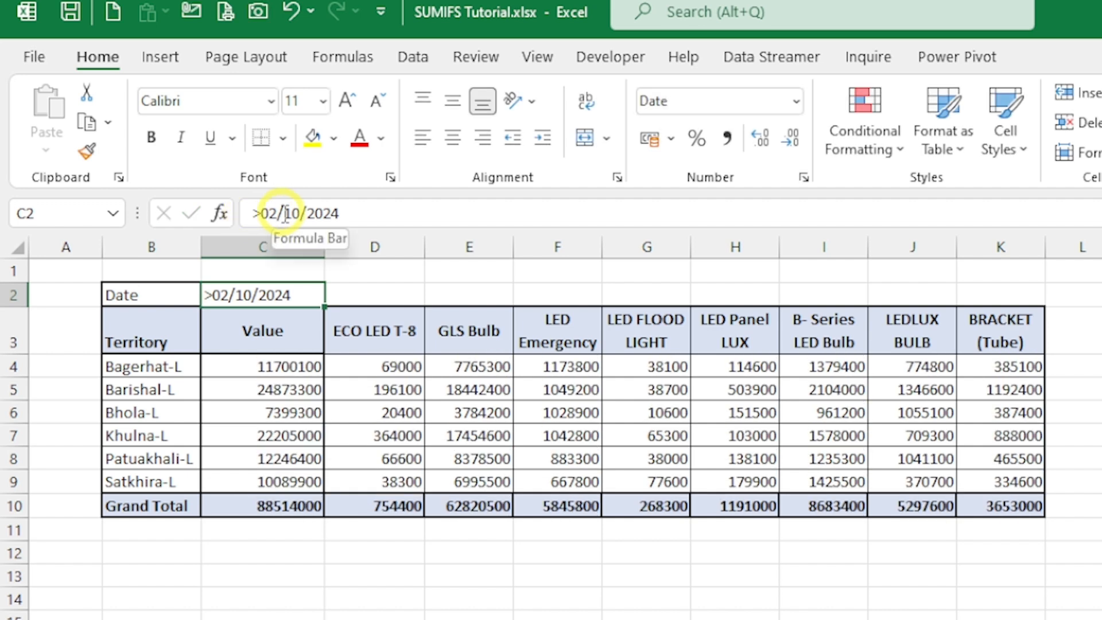
Make the operator before the date in C2 less-than, giving the criterion <02/10/2024
left_click(262, 213)
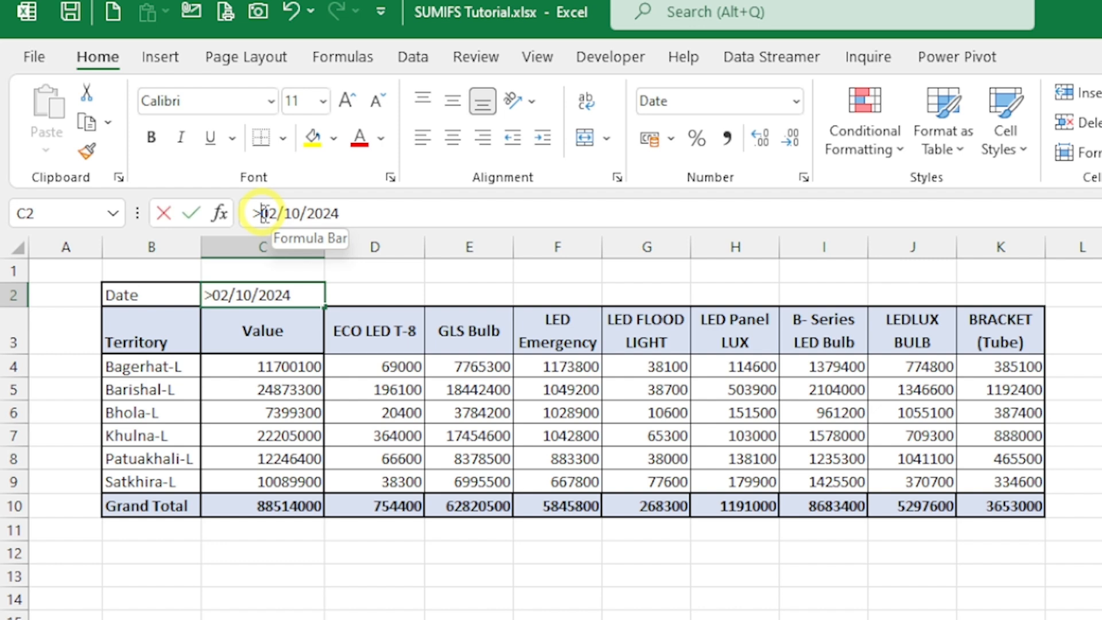
key("BackSpace")
type("<")
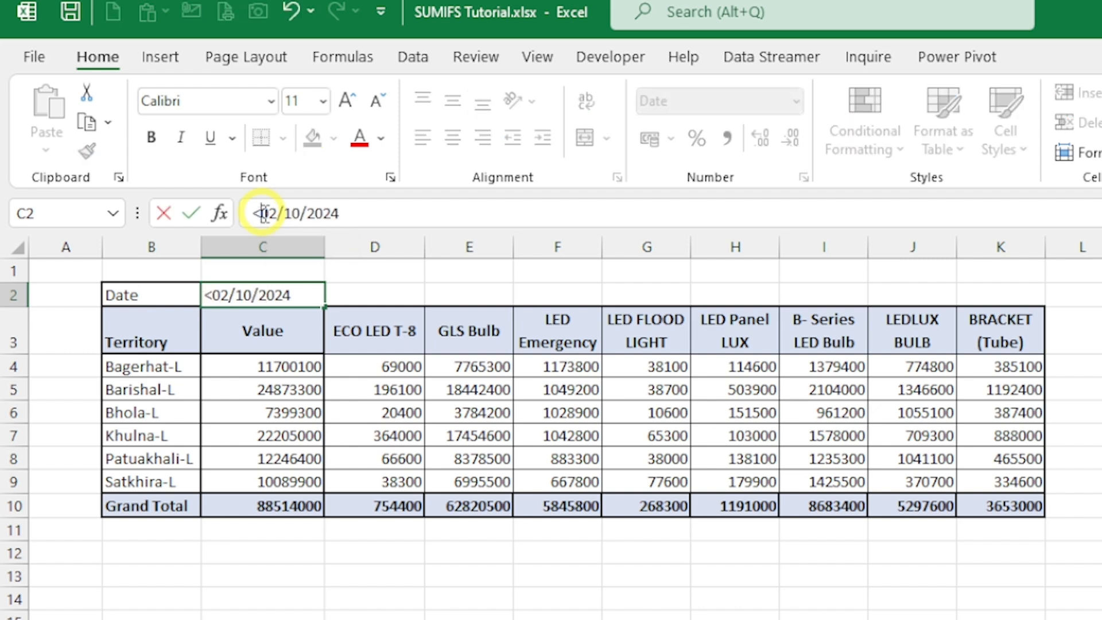
key("Return")
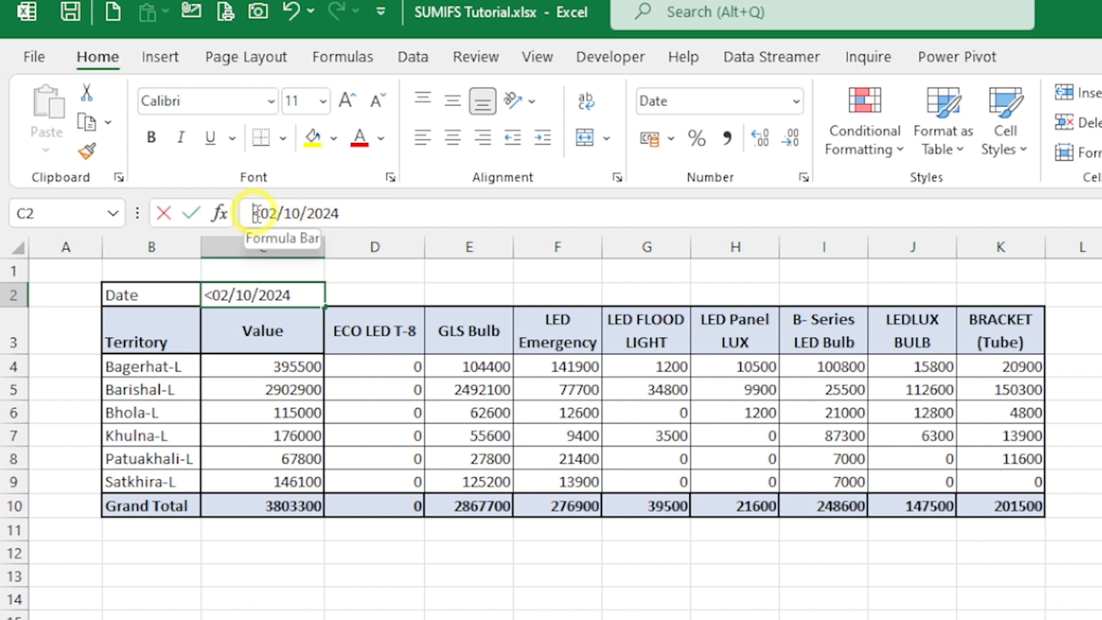
Add an equals sign after the less-than operator in C2 so the criterion reads <=02/10/2024
left_click(255, 213)
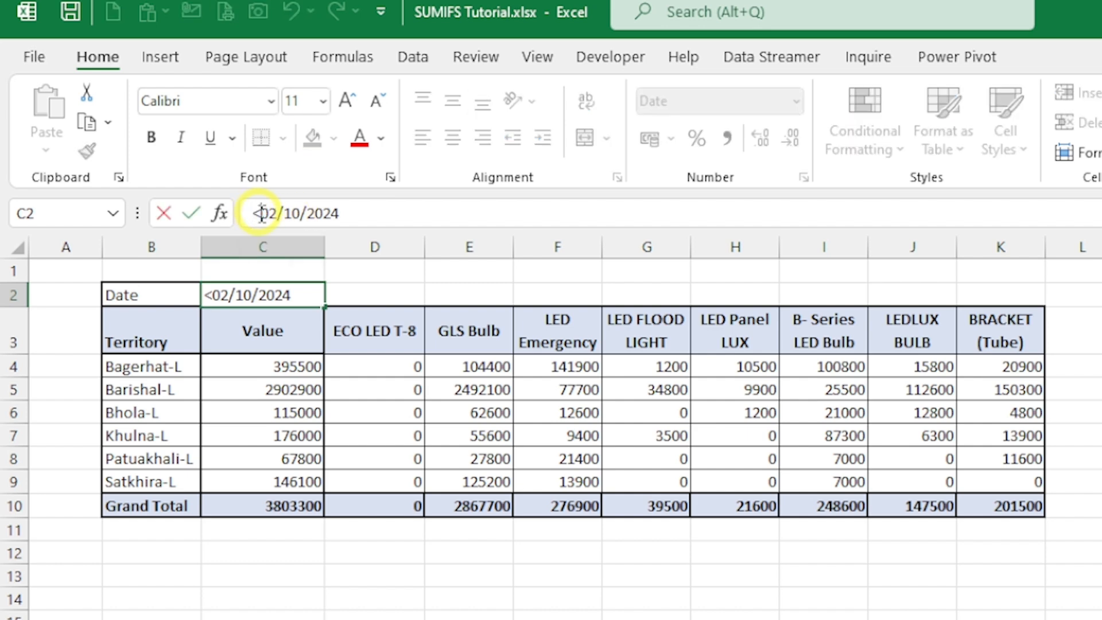
type("=")
key("ctrl+Return")
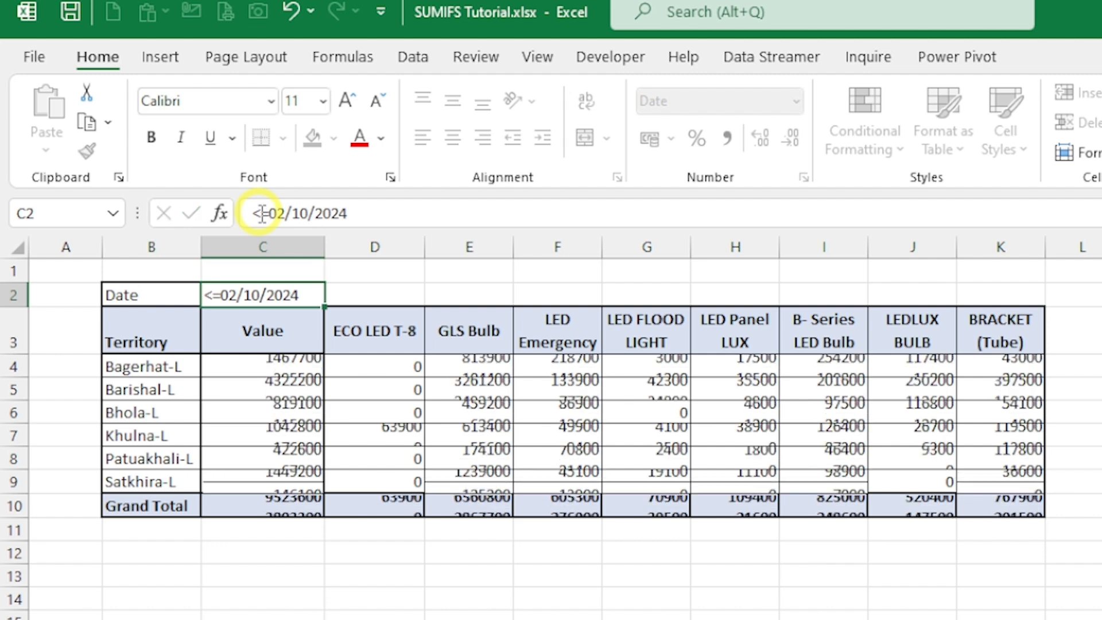